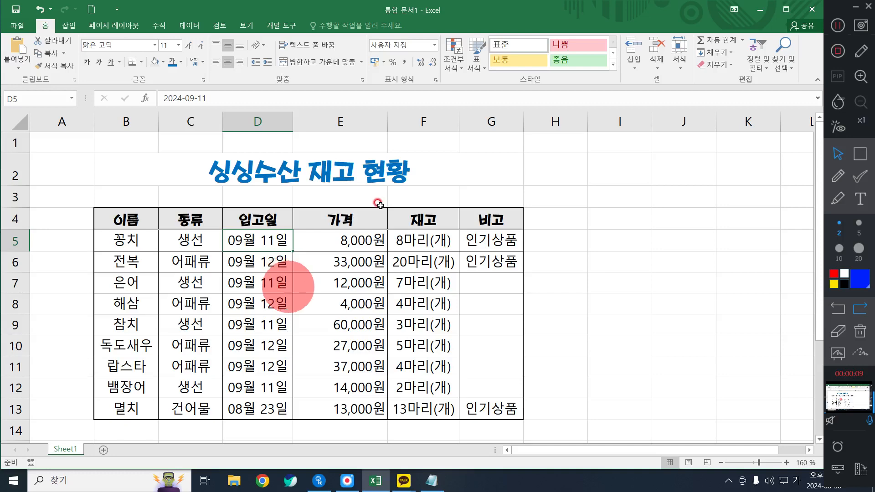
Switch to the untitled Notepad window and clear all of its selected old text
click(430, 480)
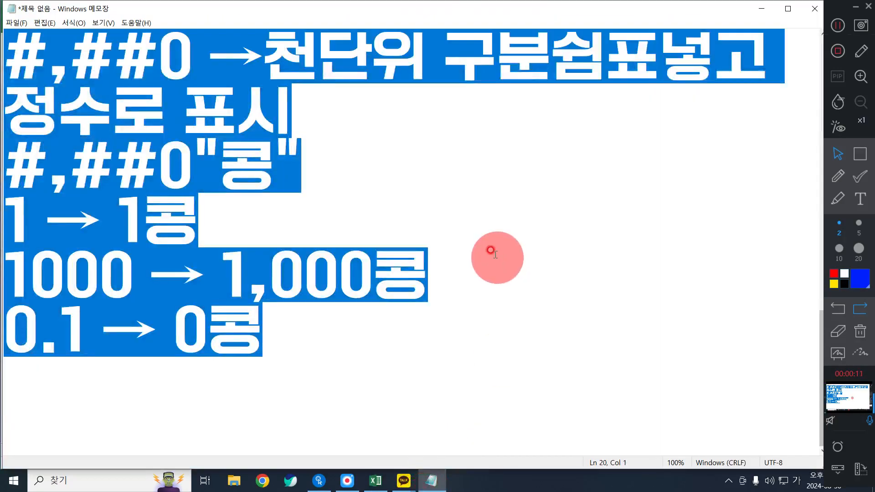
key(Delete)
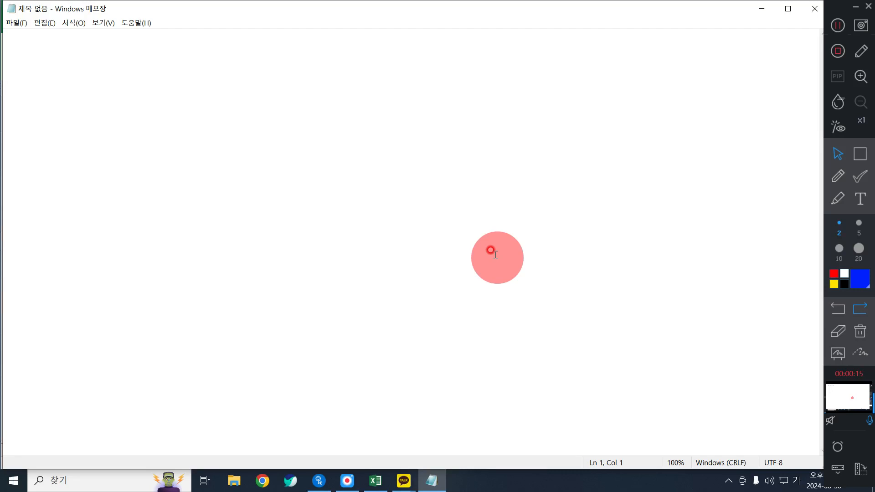
click(269, 13)
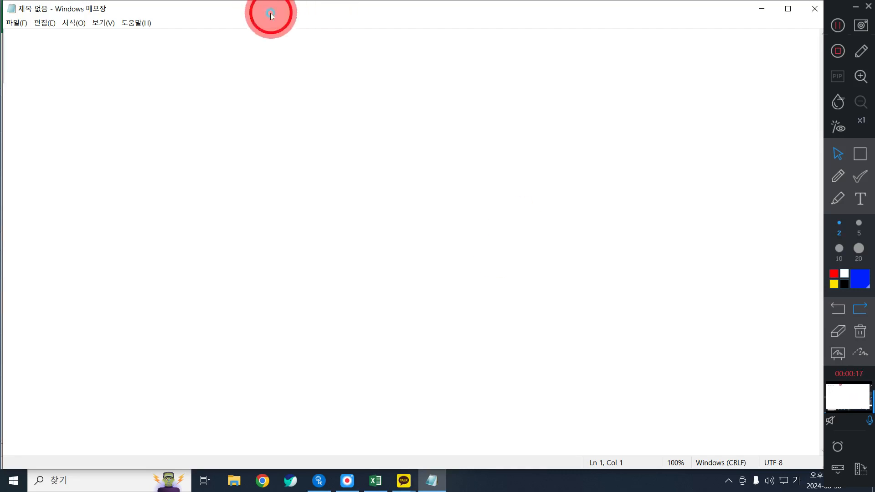
drag(268, 15, 265, 14)
Write the date format code YYYY-MM-DD on the first line of the empty note
click(238, 110)
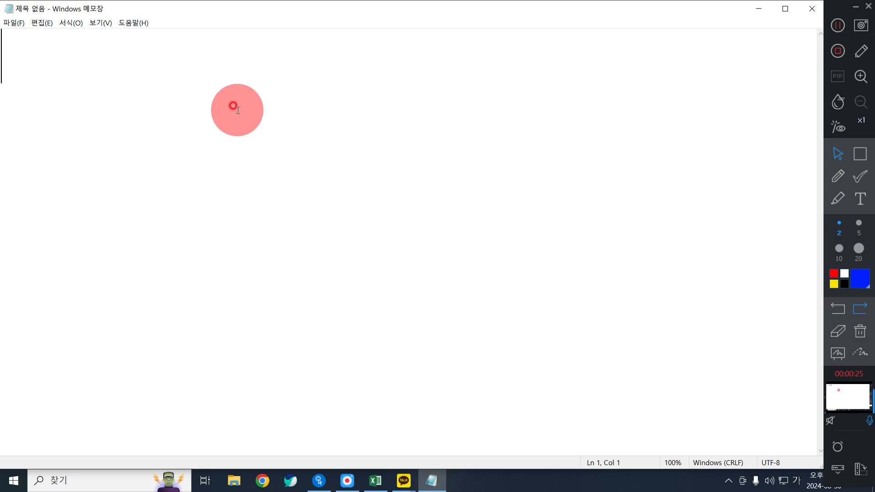
text(ㅛ)
key(BackSpace)
text(YYYYY)
key(BackSpace)
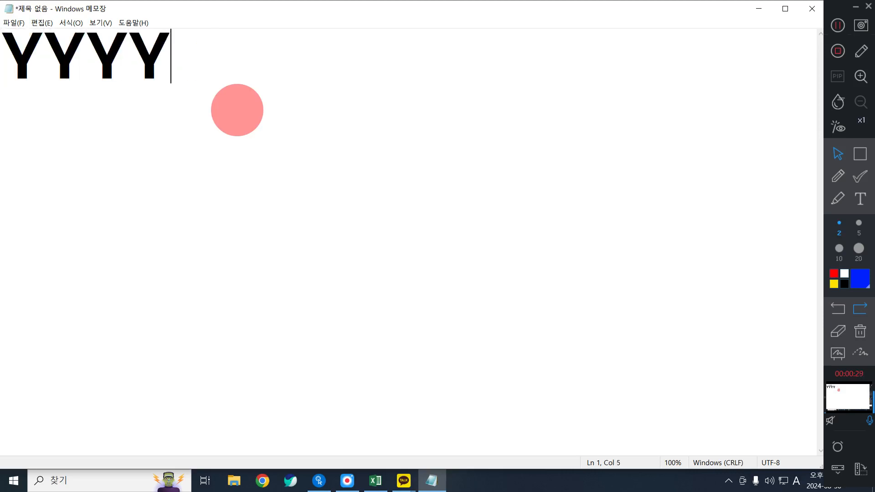
key(BackSpace)
text(-MM)
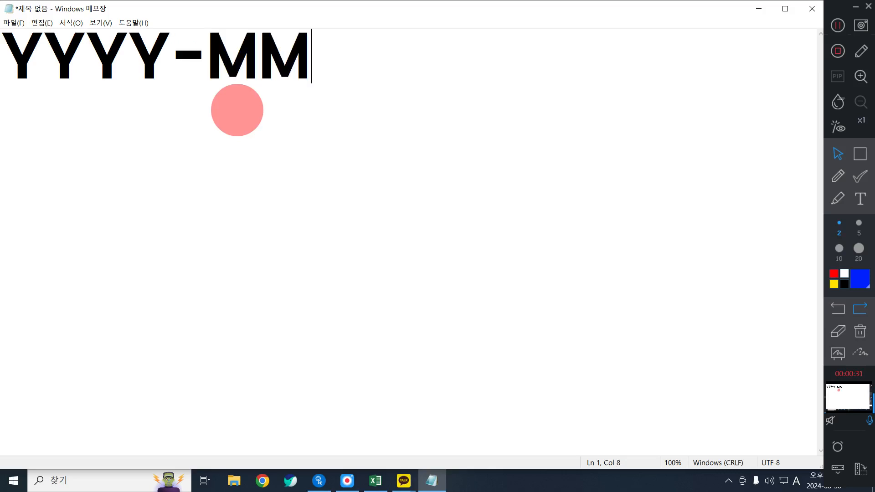
text(-DD)
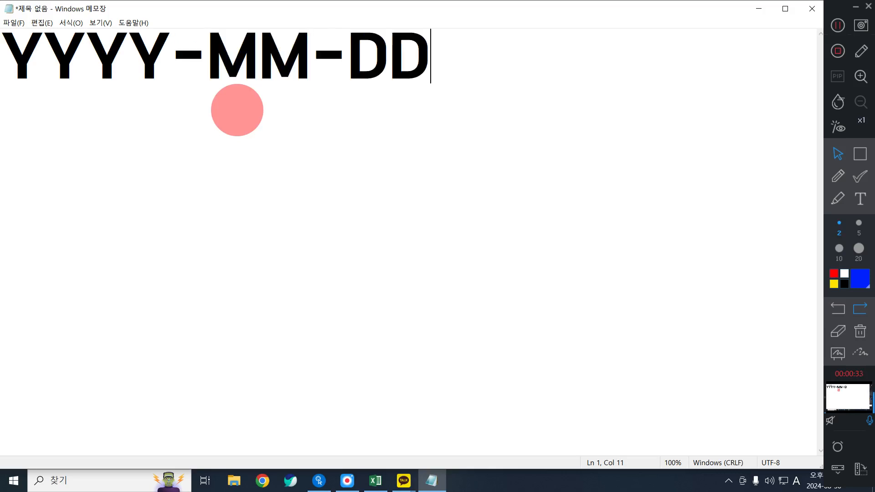
Leave a blank line below the format code and add the explanation "Y : 연도"
key(Return)
key(Return)
key(BackSpace)
text(Y : )
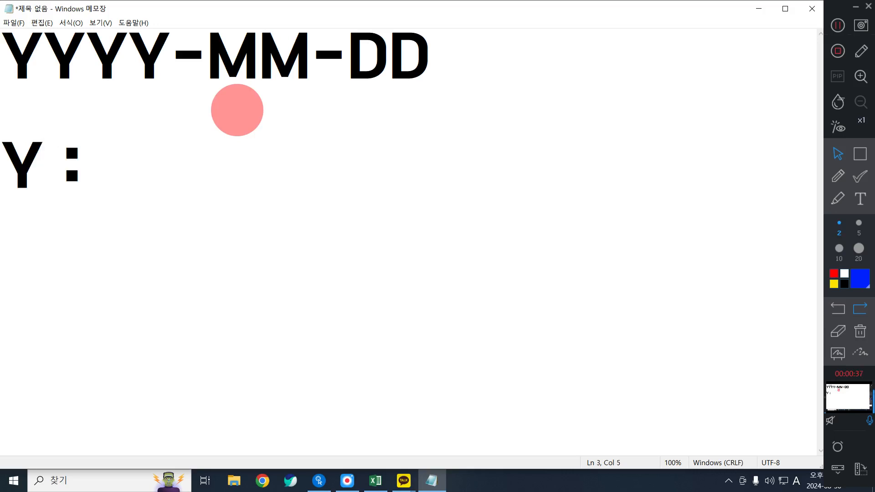
text(DU)
key(BackSpace)
key(BackSpace)
text(D)
key(BackSpace)
key(Hangul)
text(연도)
key(Return)
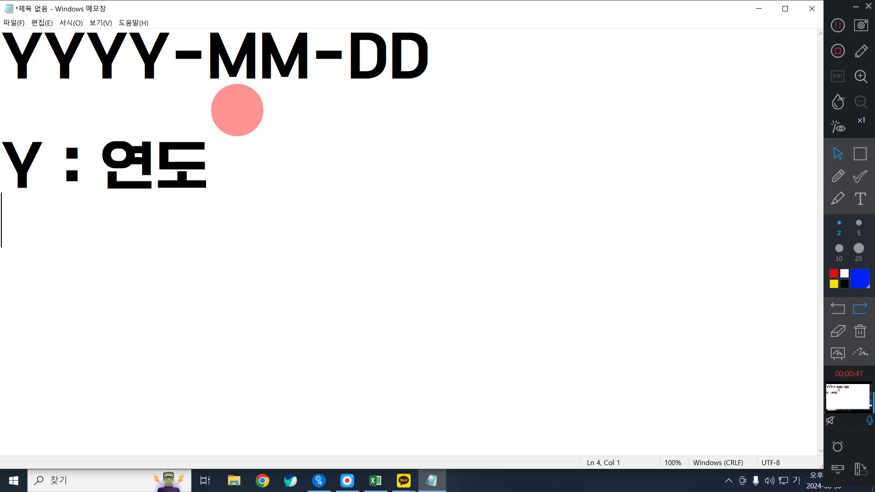
Add the explanation "M : 달" on the line below the year code
key(Hangul)
text(M)
key(Hangul)
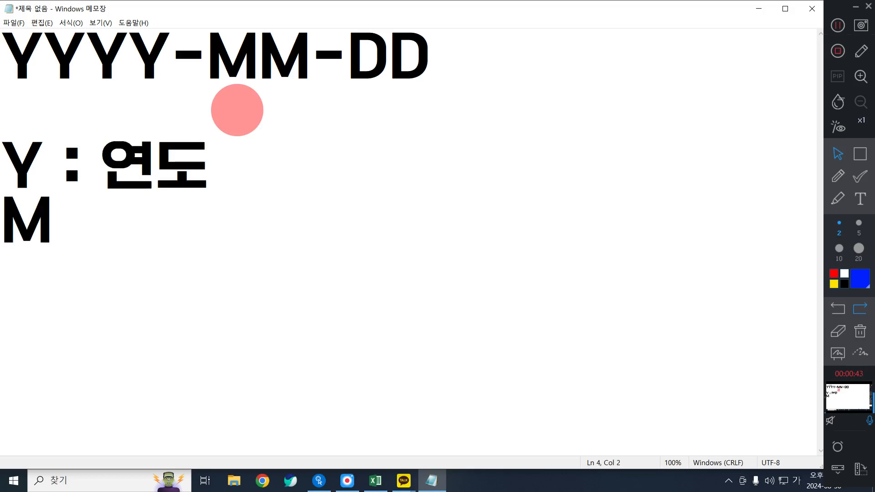
text(:)
key(Hangul)
text(EK)
key(BackSpace)
key(BackSpace)
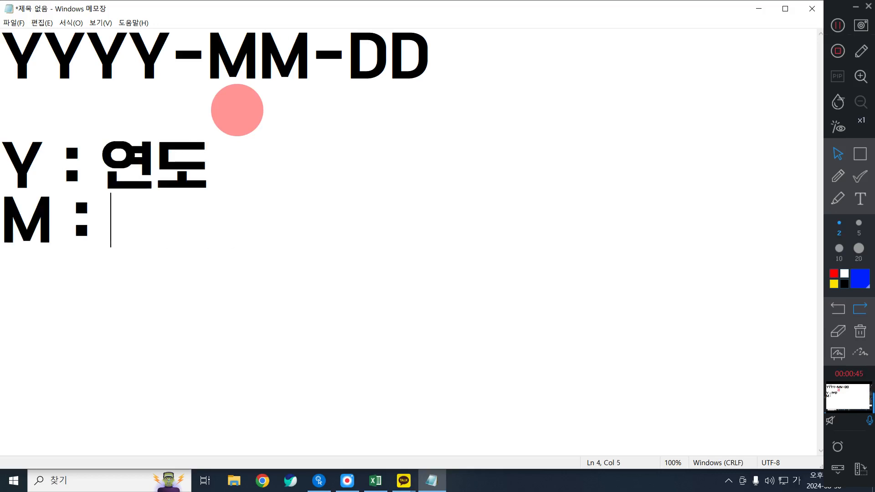
key(Hangul)
text(다ㅣㄹ)
key(BackSpace)
key(BackSpace)
key(BackSpace)
text(달)
key(Return)
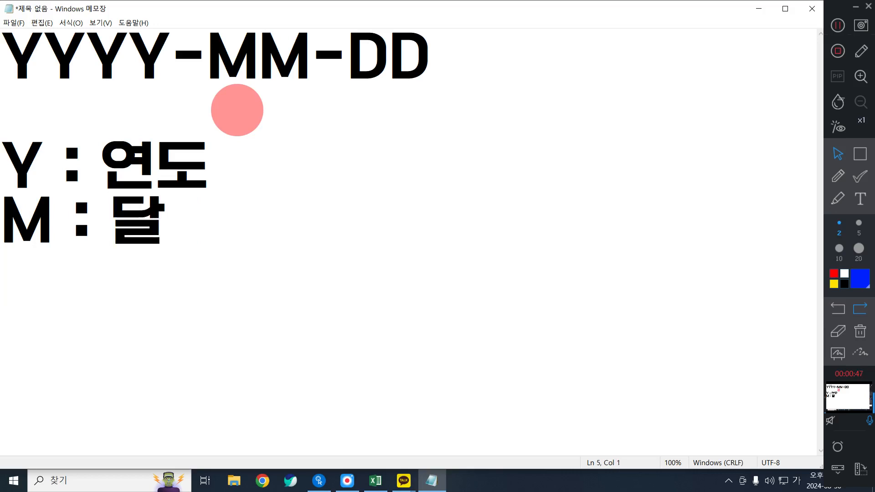
Add the explanation "D : 일" below the month code, followed by a blank line
key(Hangul)
text(D : DL)
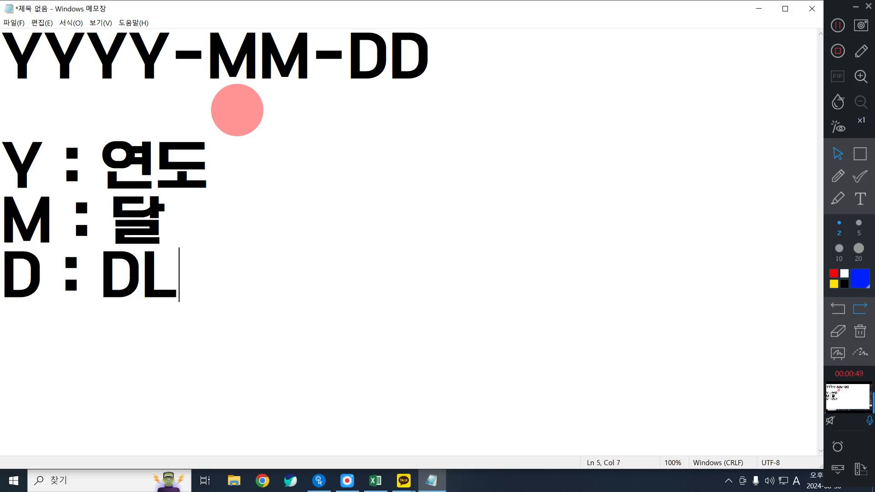
key(BackSpace)
key(BackSpace)
key(Hangul)
text(이ㄹ)
key(Return)
key(Return)
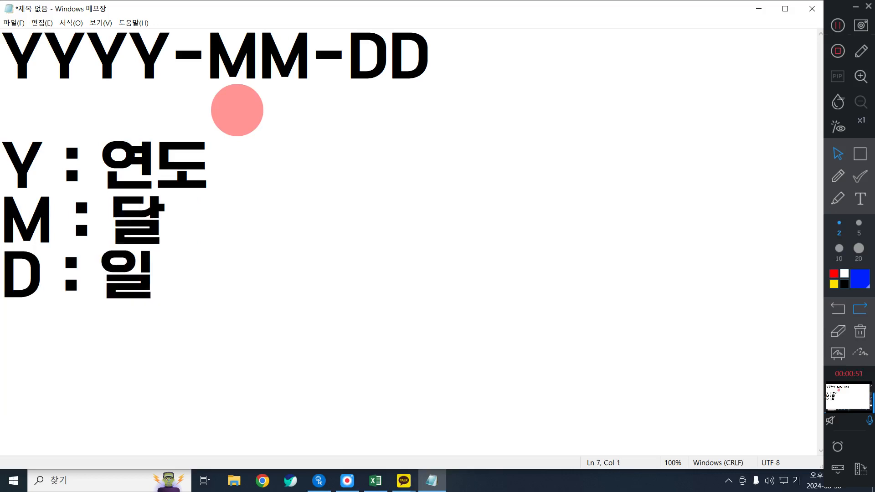
Write the example date 2024-08-30 below the code explanations
text(2)
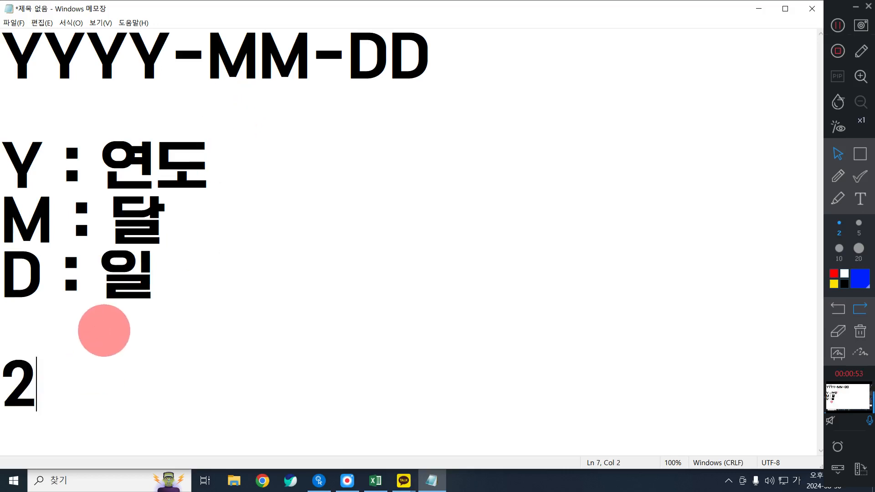
text(024-)
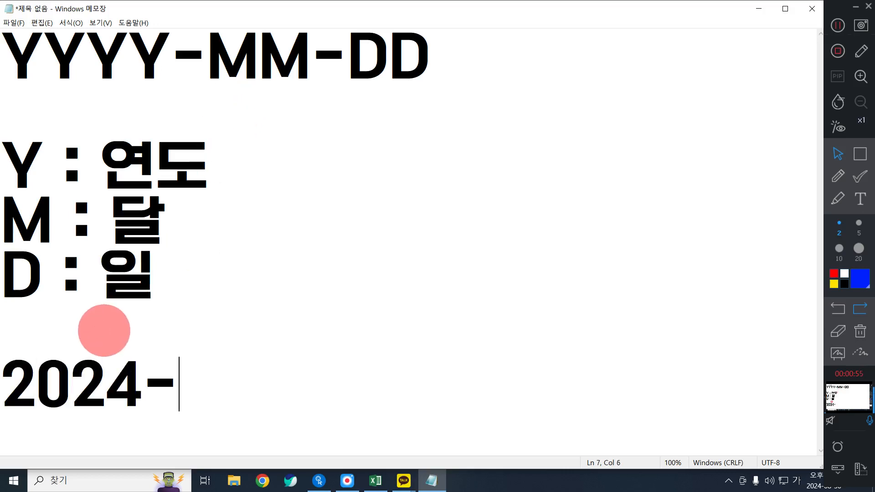
text(08)
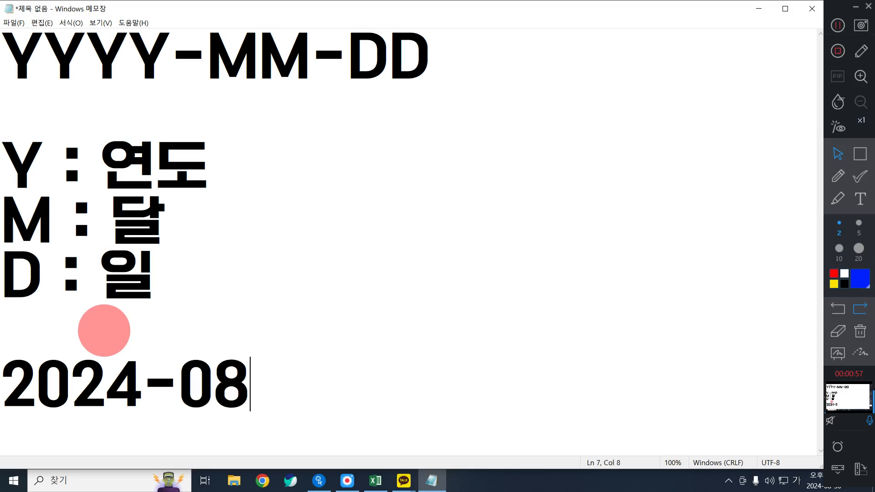
text(-3)
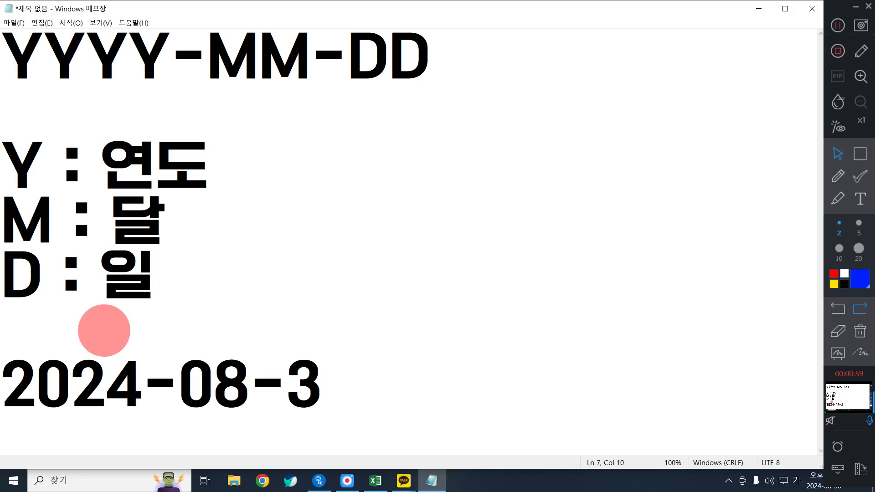
text(0)
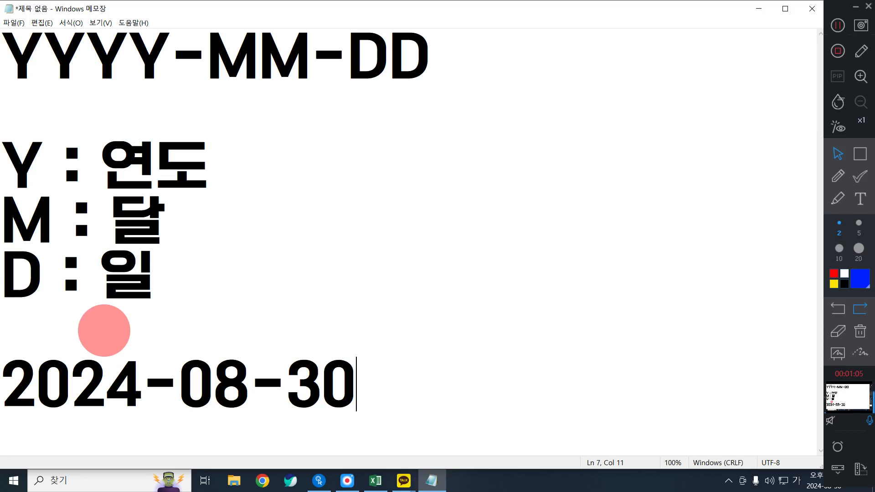
Insert a right arrow symbol (→) after the example date 2024-08-30
text(ㅁ)
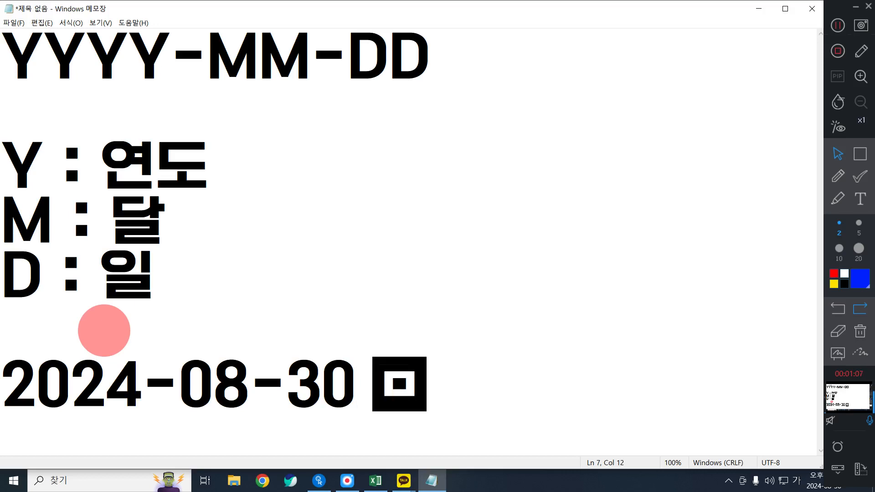
key(Hangul_Hanja)
key(Page_Down)
key(Page_Down)
key(Down)
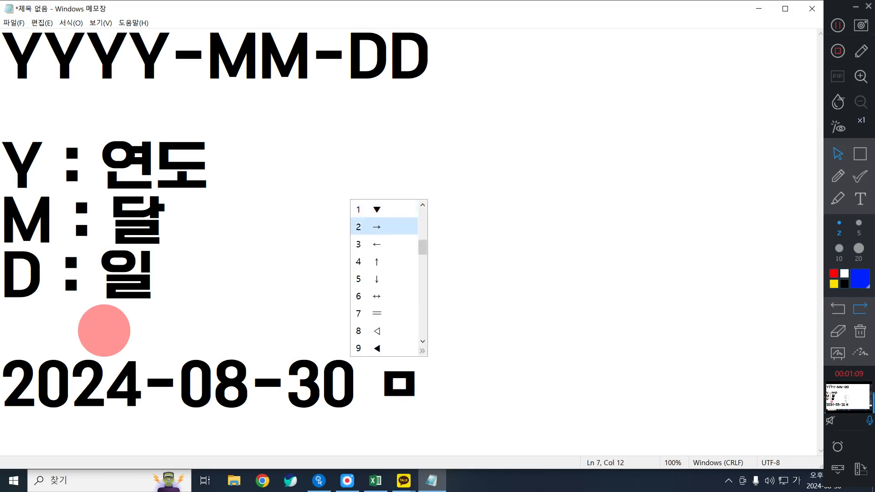
key(Return)
Copy the YYYY-MM-DD code from the first line and paste it after the arrow
click(424, 68)
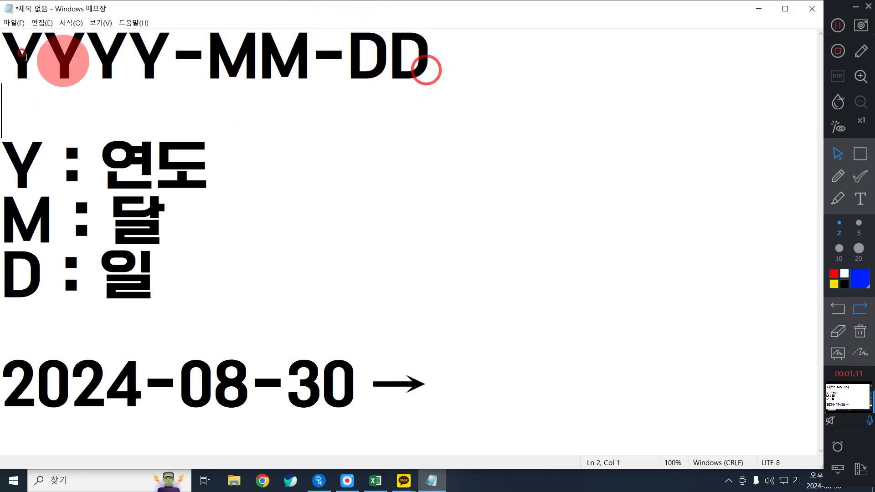
drag(12, 53, 450, 73)
key(ctrl+x)
click(484, 372)
key(ctrl+v)
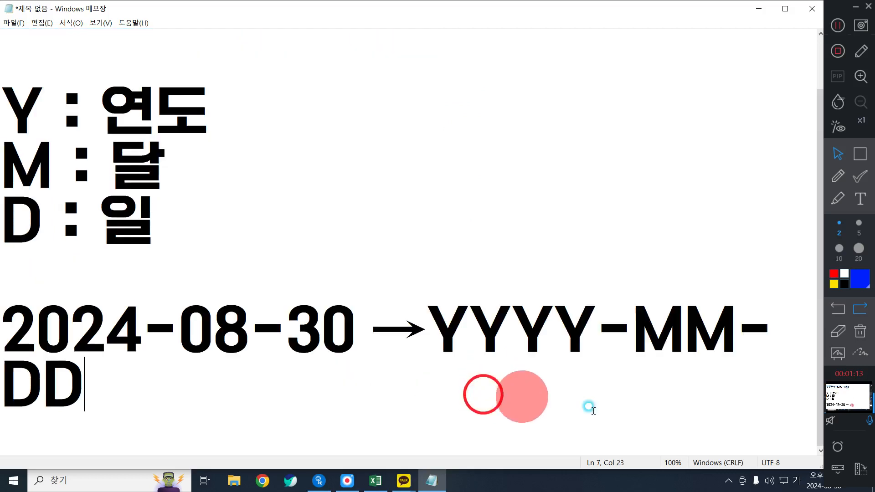
Set the note's font size to 60 and keep "2024-08-30 →YYYY-MM-DD" together on one line
click(367, 328)
key(Return)
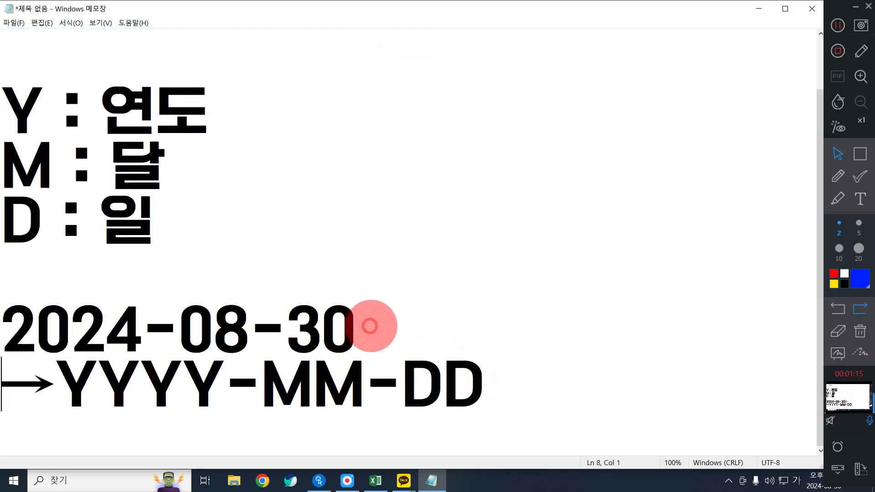
click(73, 22)
click(86, 46)
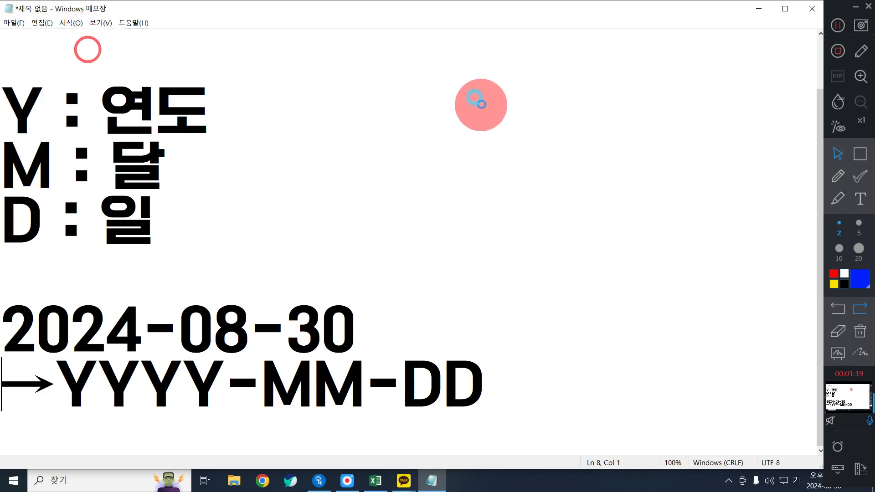
drag(197, 99, 652, 47)
double_click(686, 80)
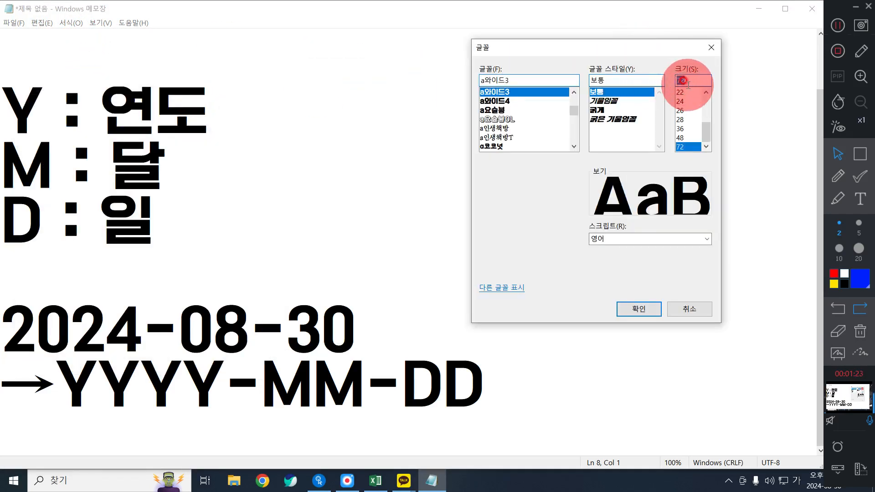
text(60)
key(Return)
click(342, 321)
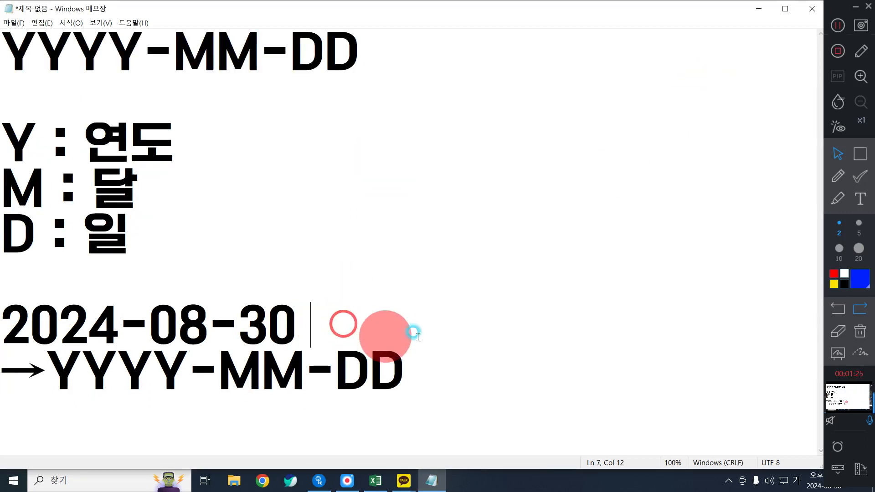
key(Delete)
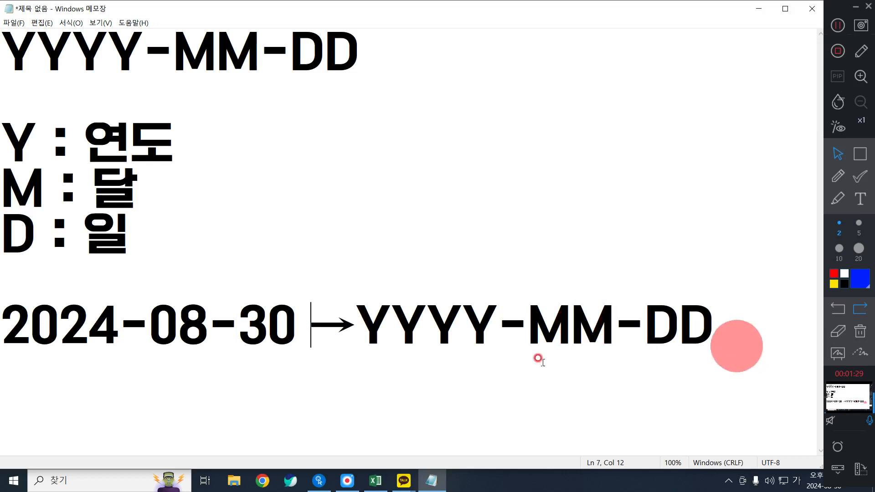
drag(392, 366, 426, 370)
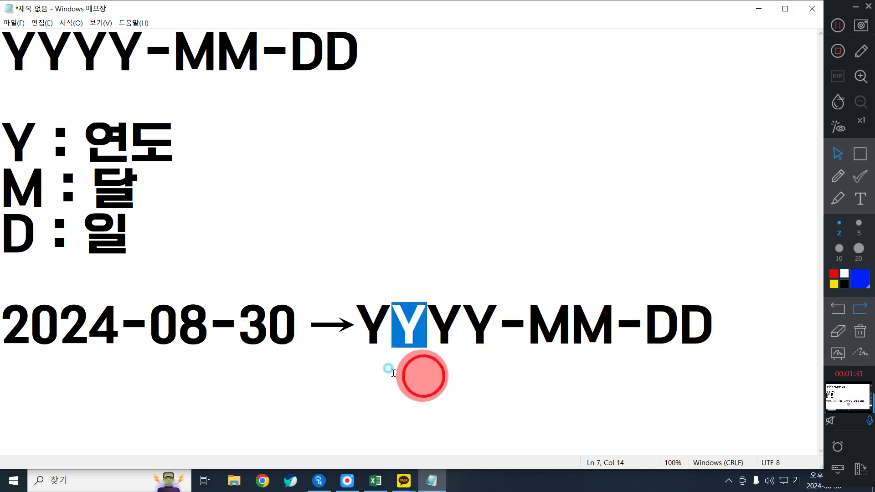
double_click(754, 324)
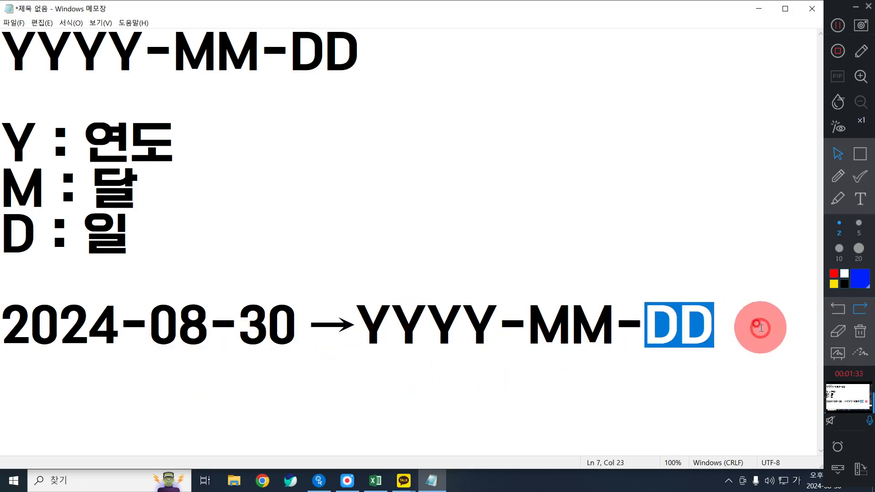
Start a new line below the "2024-08-30 →YYYY-MM-DD" example, leaving one blank line between them
click(760, 327)
key(Return)
key(Return)
key(Return)
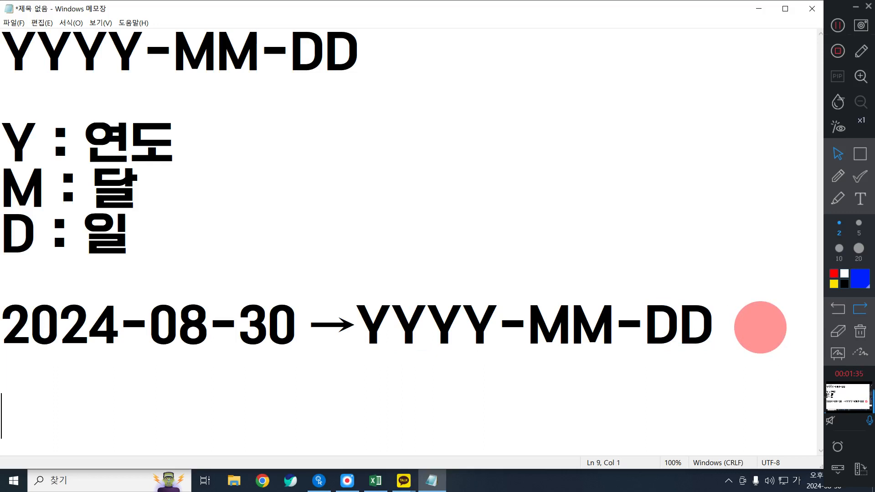
key(BackSpace)
key(BackSpace)
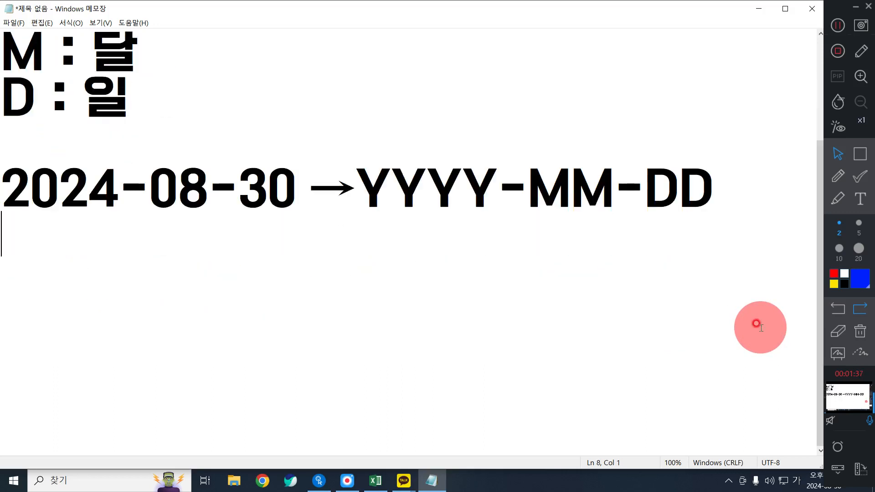
text(24)
key(BackSpace)
key(Return)
key(BackSpace)
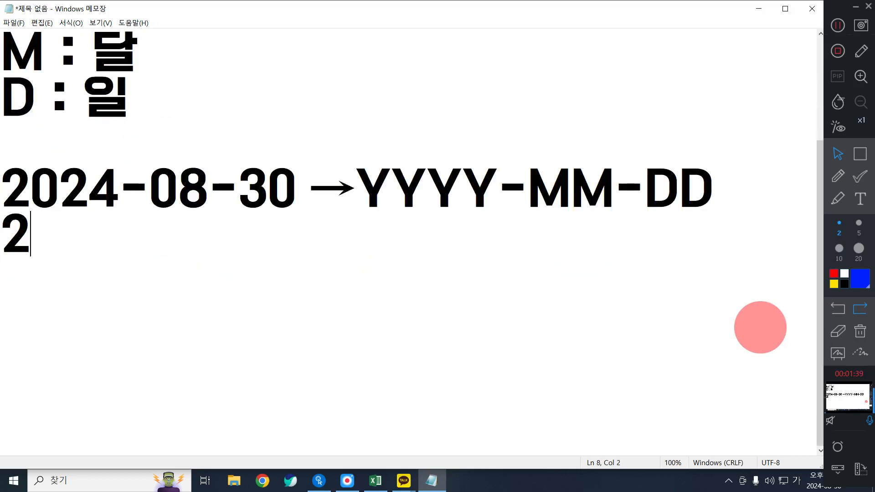
key(BackSpace)
key(Return)
Write the example date "24년 08월 30일" on the new line below the 2024-08-30 example
text(24SUS)
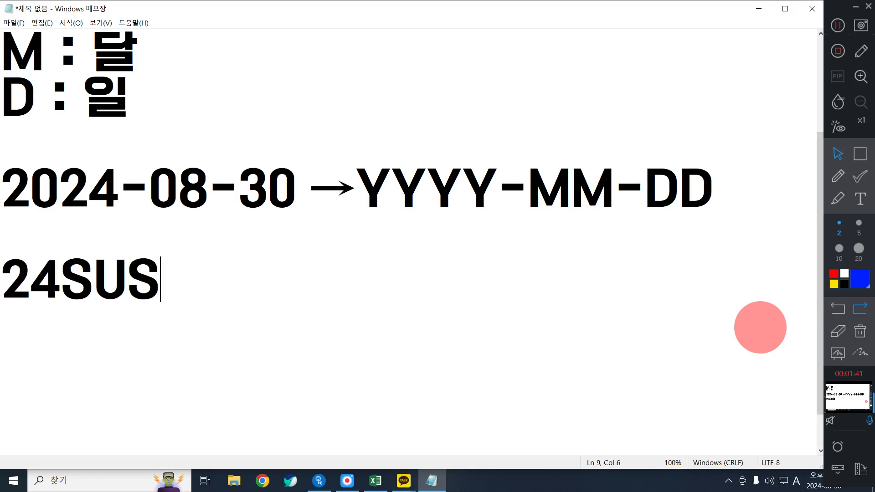
key(BackSpace)
key(BackSpace)
key(BackSpace)
key(Hangul)
text(년 )
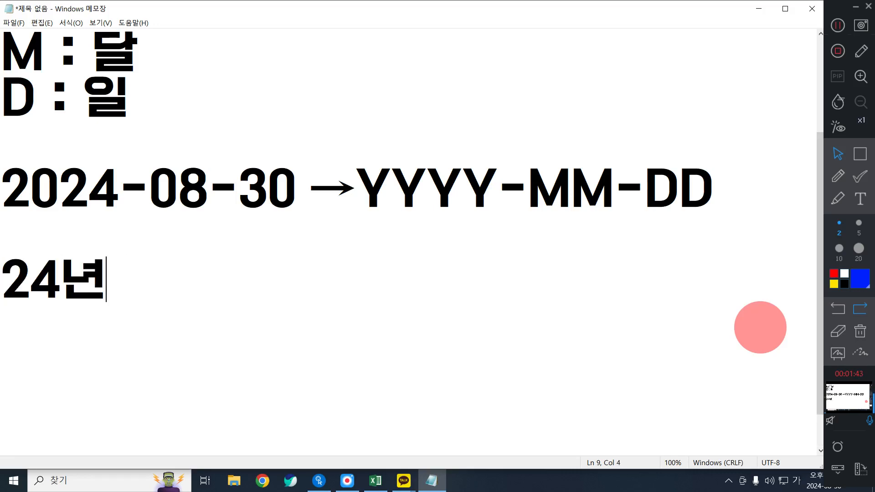
text(08월 30일)
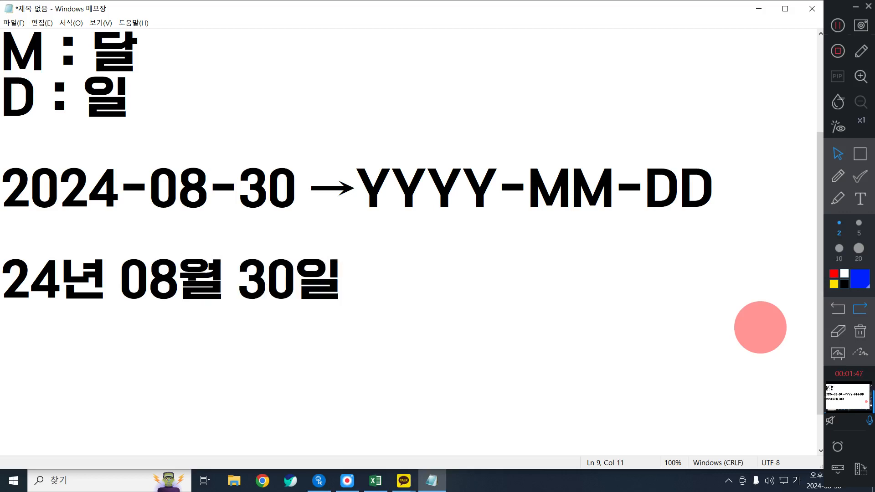
Insert a right arrow symbol (→) after the example date "24년 08월 30일"
key(Return)
text(ㅁ)
key(Hangul_Hanja)
key(Page_Down)
key(Page_Down)
key(Page_Down)
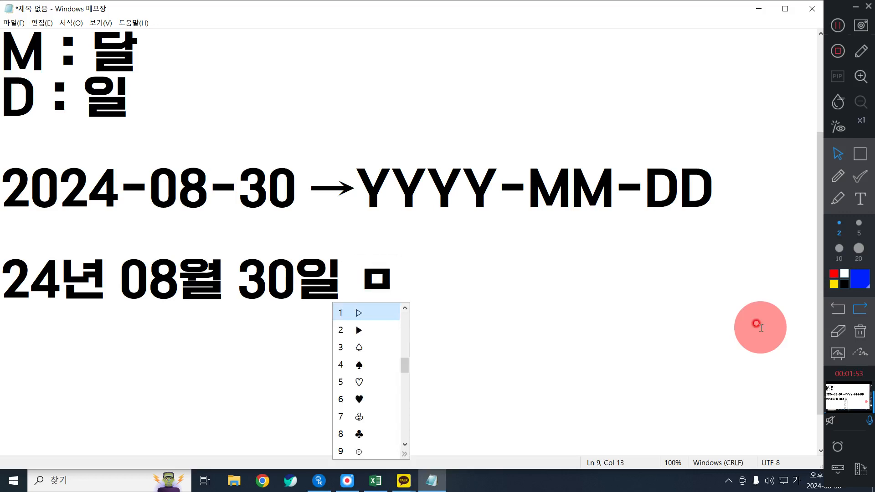
key(Page_Up)
text(2)
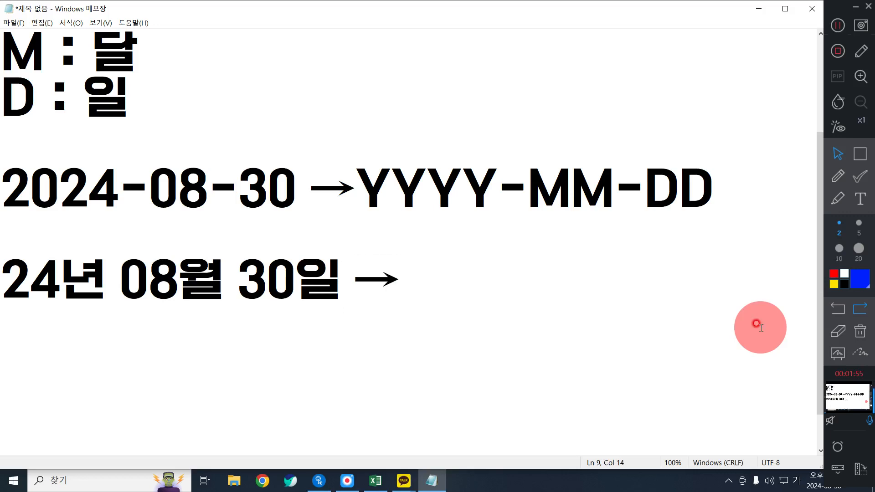
Write the matching format code "YY년 MM월 DD일" directly after the arrow
text(YY)
key(Hangul)
text(년)
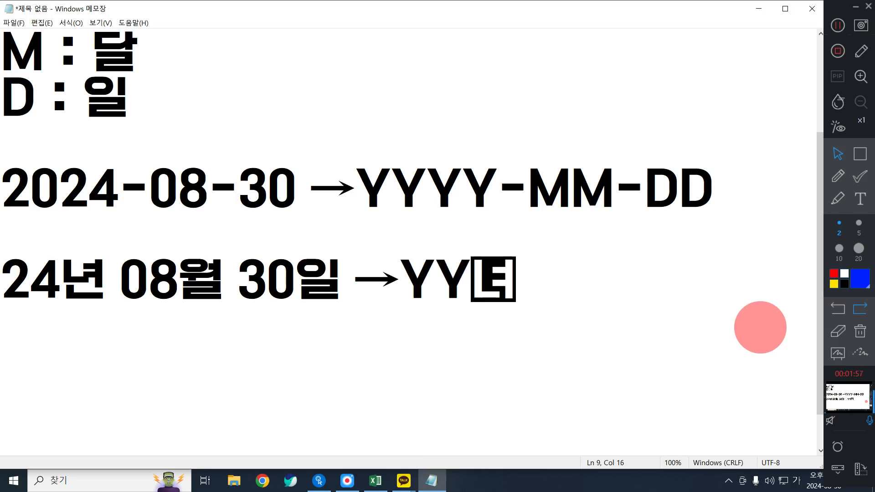
key(Hangul)
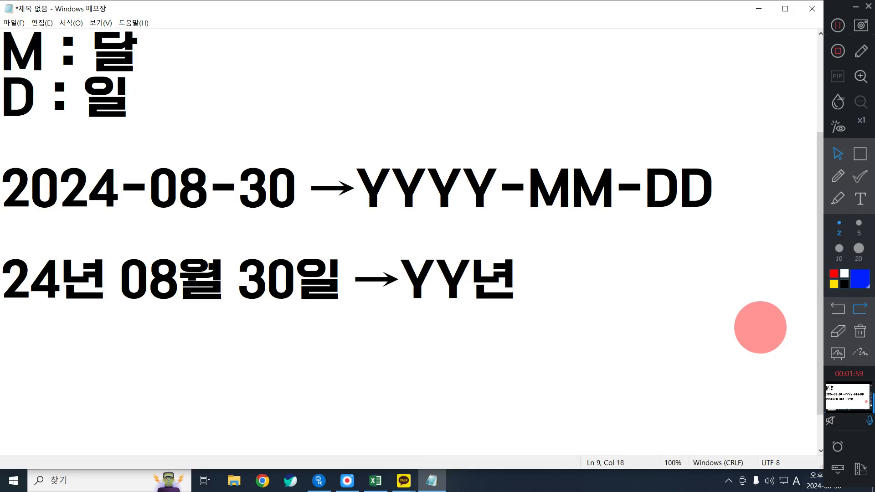
text(MM)
key(Hangul)
text(월)
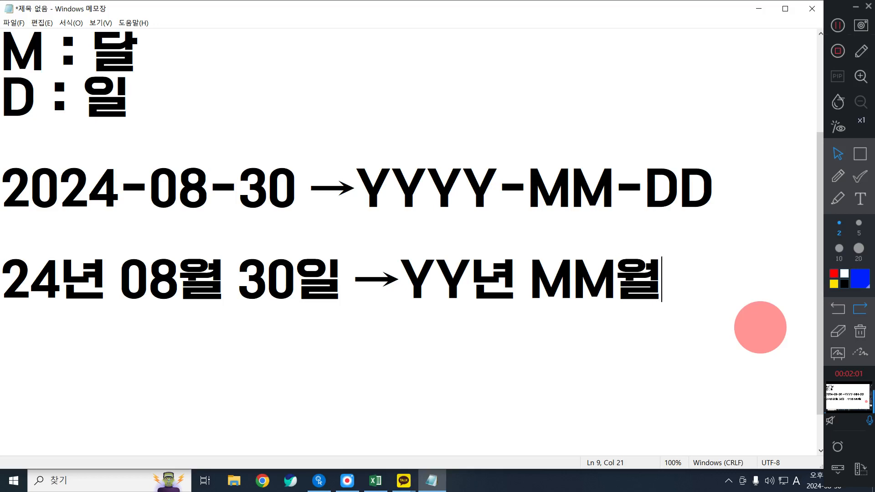
text( DD)
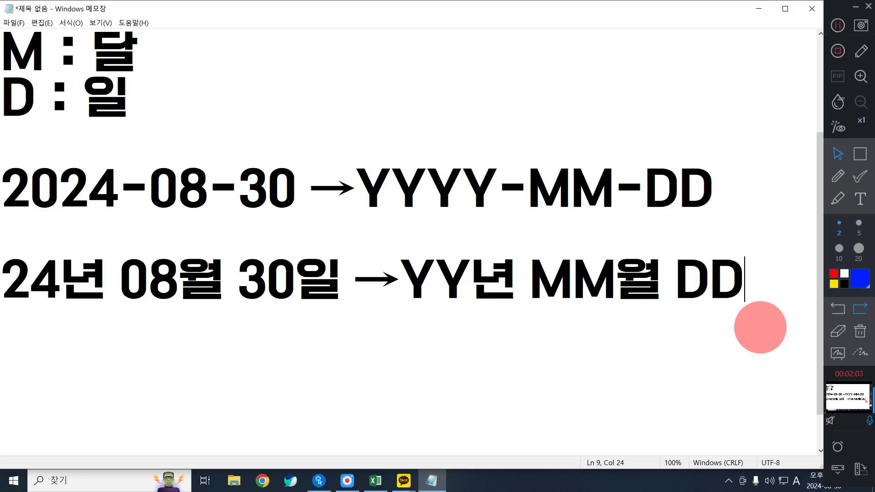
key(Hangul)
text(일)
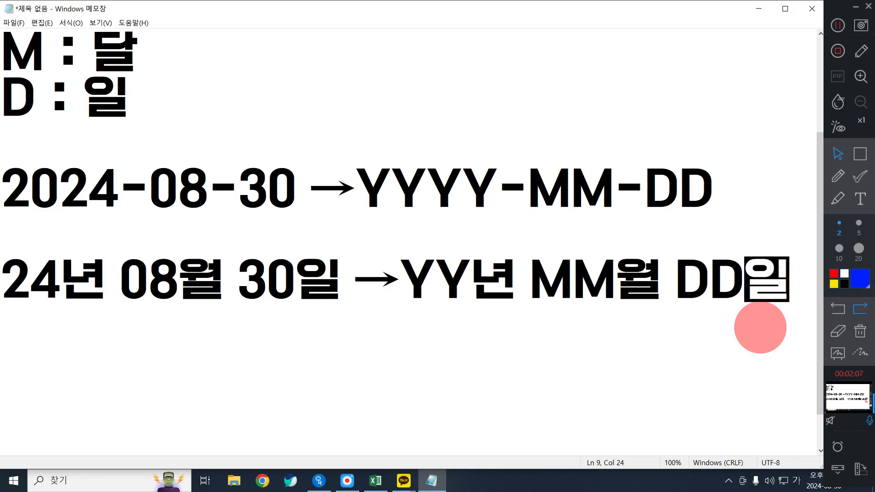
Start a new line below the "24년 08월 30일" example, leaving one blank line between them
key(Return)
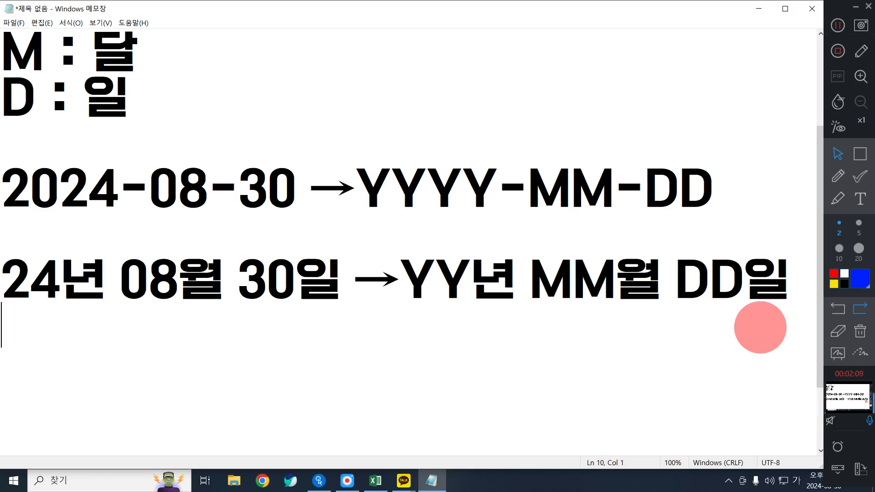
text(2)
key(BackSpace)
key(BackSpace)
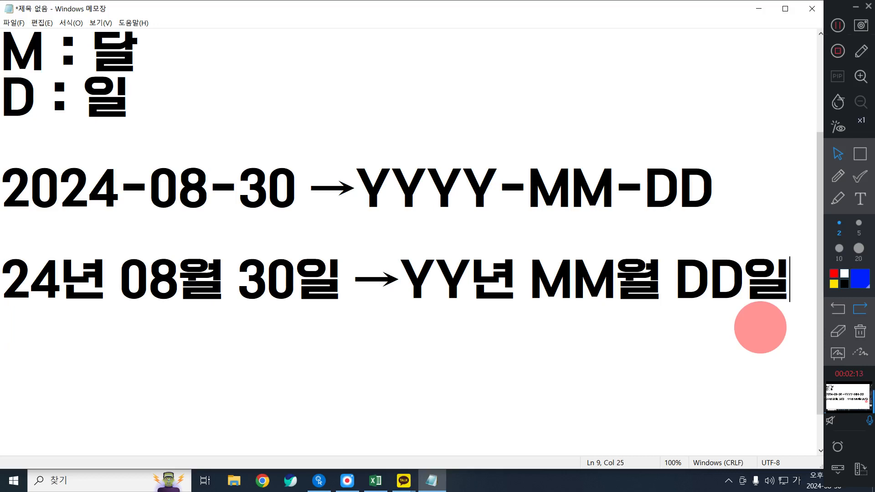
key(Return)
text(2)
key(BackSpace)
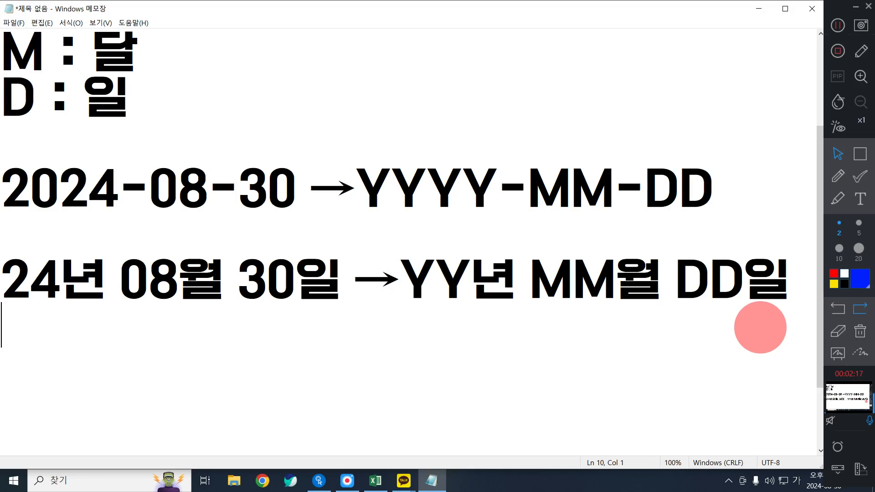
text(30일)
key(BackSpace)
key(BackSpace)
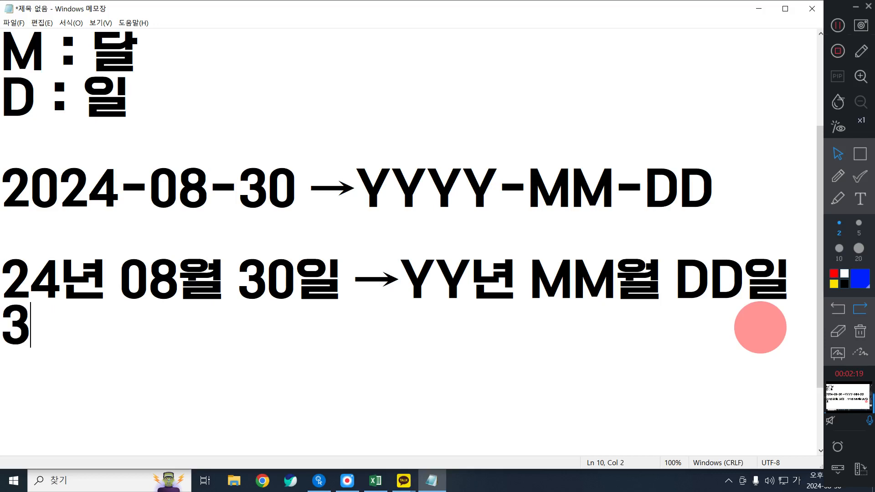
key(BackSpace)
key(Return)
text(30)
key(BackSpace)
key(BackSpace)
Write the reversed example date "30일 8월 24년" on the new line
text(30이)
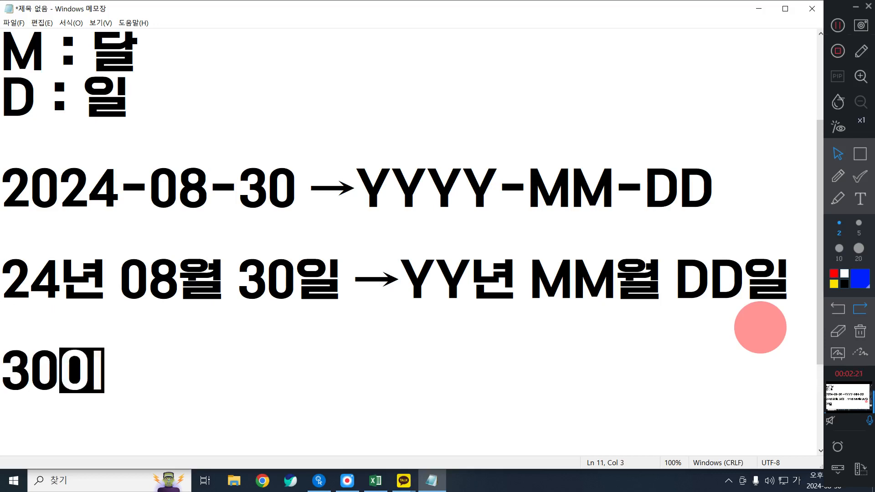
text(ㄹ 8DNJ)
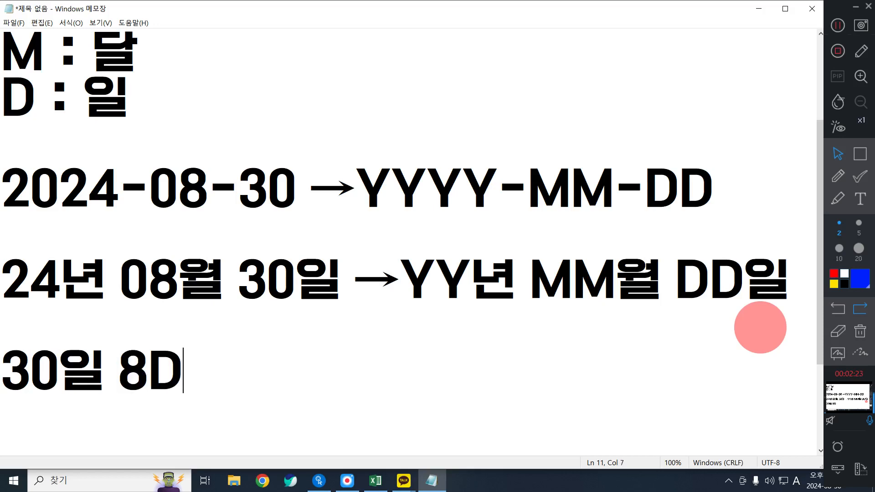
key(BackSpace)
key(BackSpace)
key(BackSpace)
key(Hangul)
text(월 24 너)
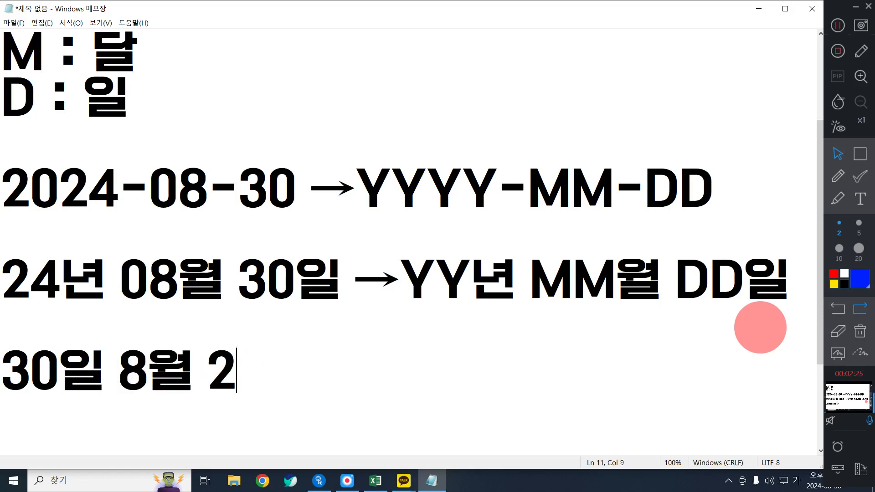
key(BackSpace)
key(BackSpace)
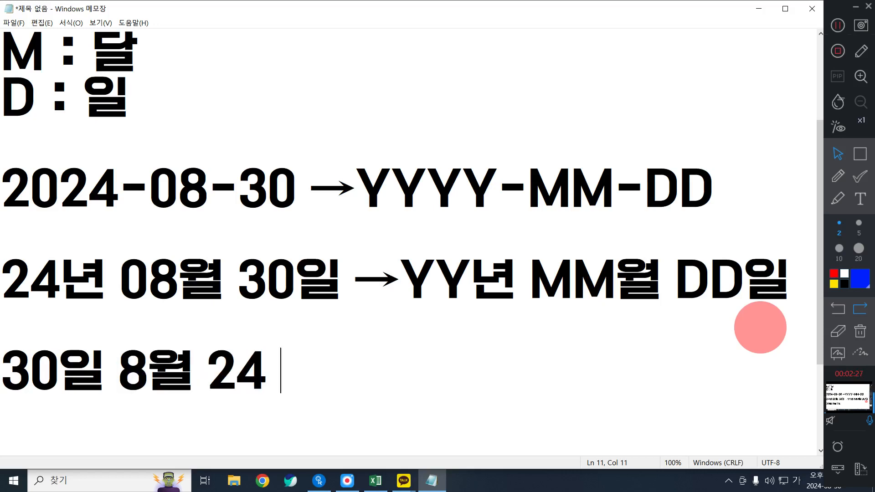
key(BackSpace)
text(년 ㅁ)
Insert a right arrow symbol (→) after the example date "30일 8월 24년"
key(Hangul_Hanja)
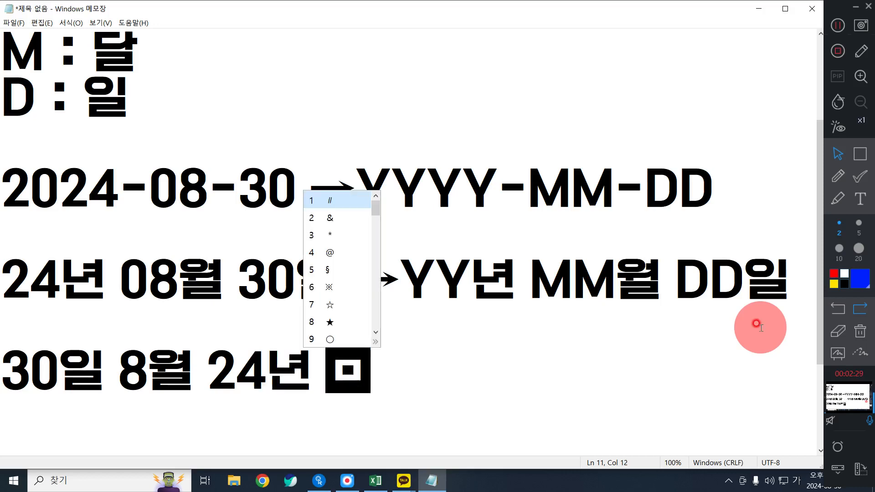
key(Page_Down)
key(Page_Down)
key(Page_Down)
key(Up)
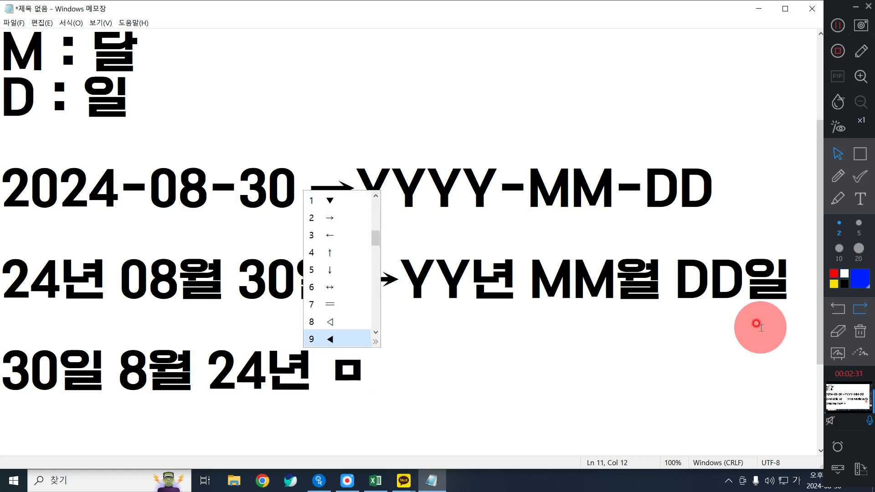
text(2 )
Write the day code "DD일" directly after the arrow in the third example, followed by a space
text(ㅇ)
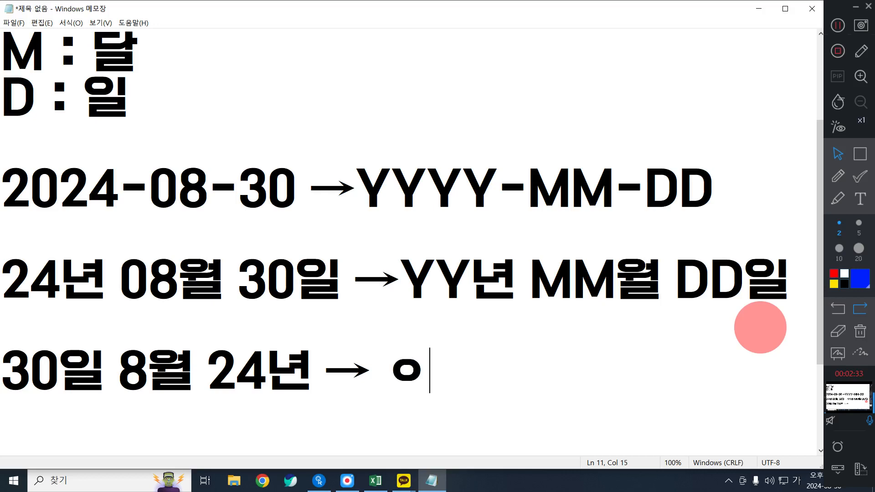
key(BackSpace)
key(BackSpace)
key(Hangul)
text(DD)
key(BackSpace)
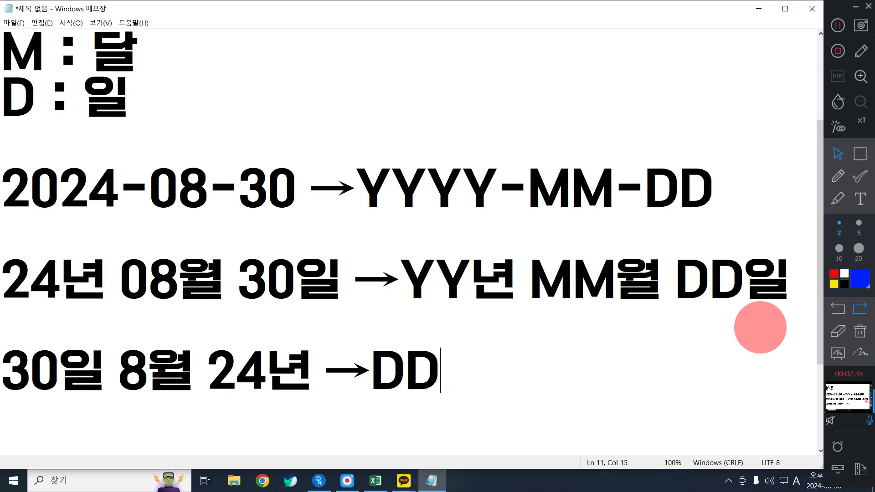
text(DLF)
key(BackSpace)
key(BackSpace)
key(BackSpace)
key(Hangul)
text(일,)
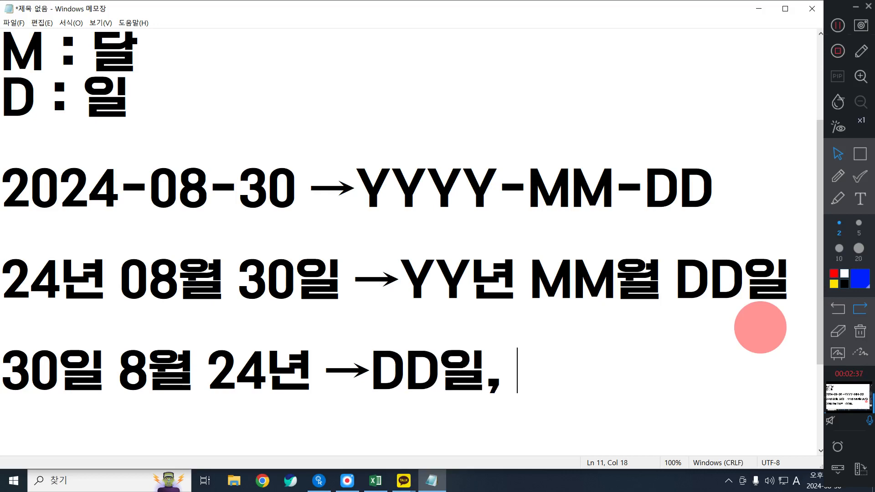
key(BackSpace)
key(BackSpace)
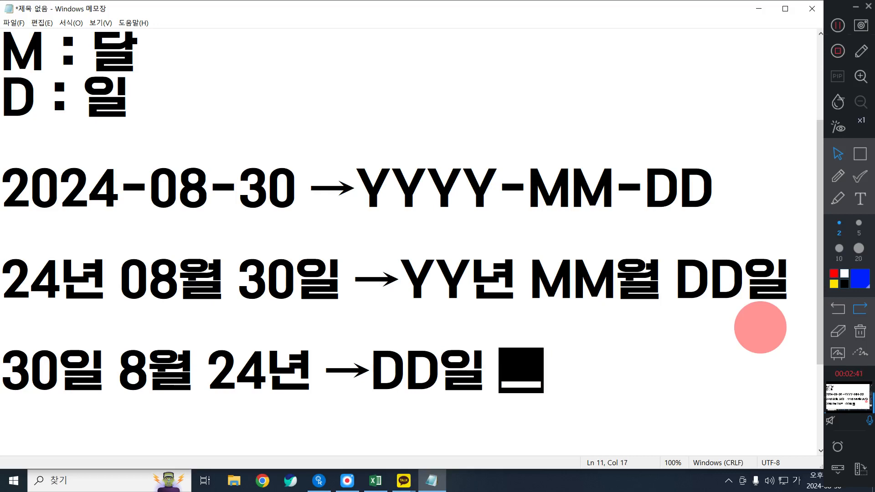
Add the single-letter month code "M월" after "DD일" in the third example
key(Hangul)
text(MDNJF)
key(BackSpace)
key(BackSpace)
key(BackSpace)
key(BackSpace)
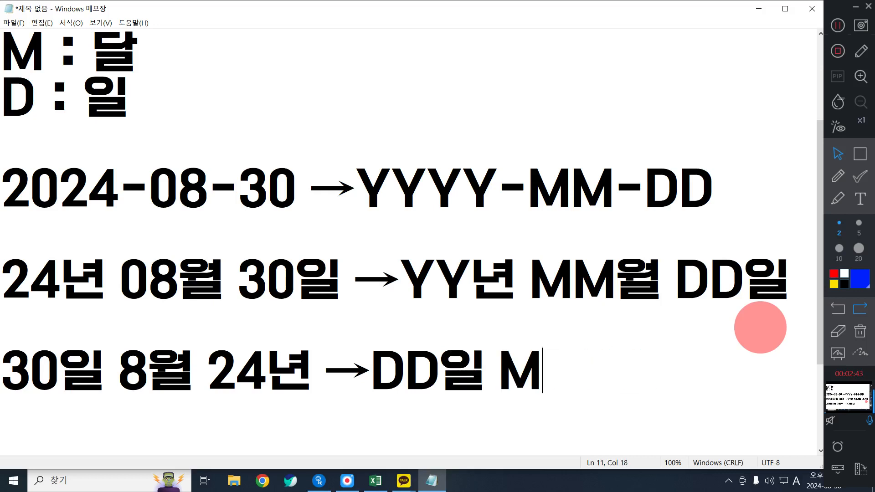
key(Hangul)
text(월)
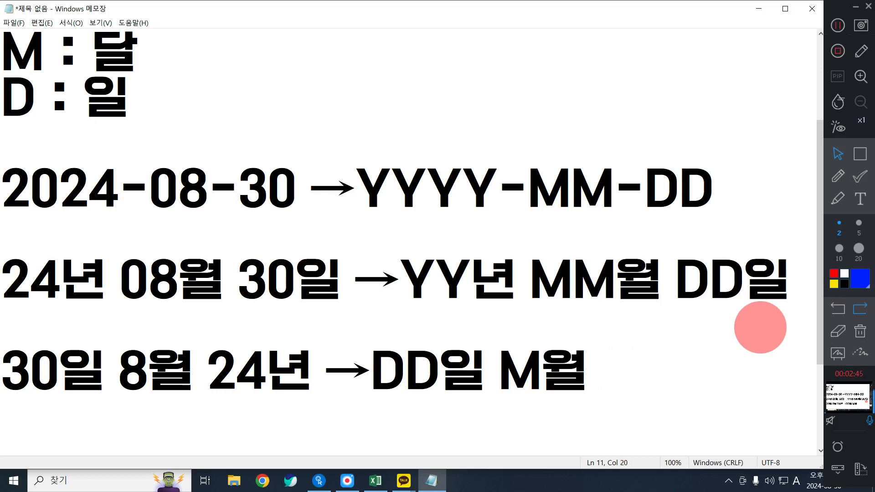
Complete the third example's format code with the year code "YY년" after "M월"
text( TT)
key(BackSpace)
key(BackSpace)
key(Hangul)
text(ㅅㅅ)
key(BackSpace)
key(BackSpace)
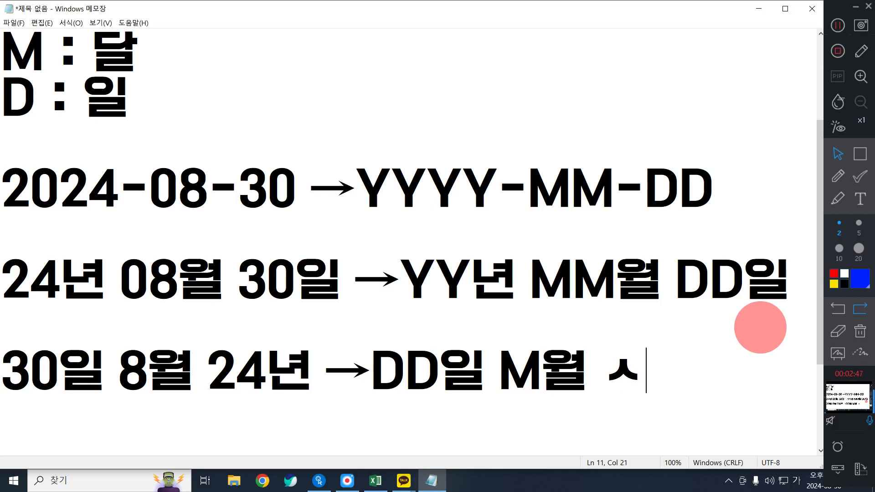
key(Hangul)
text(TT)
key(BackSpace)
key(BackSpace)
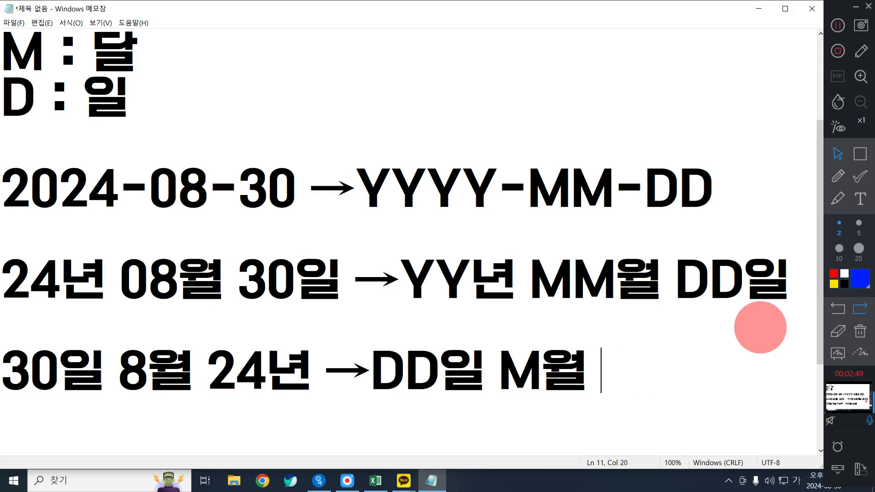
text(ㅛㅛ)
key(BackSpace)
key(BackSpace)
key(Hangul)
text(YY)
key(Hangul)
text(년)
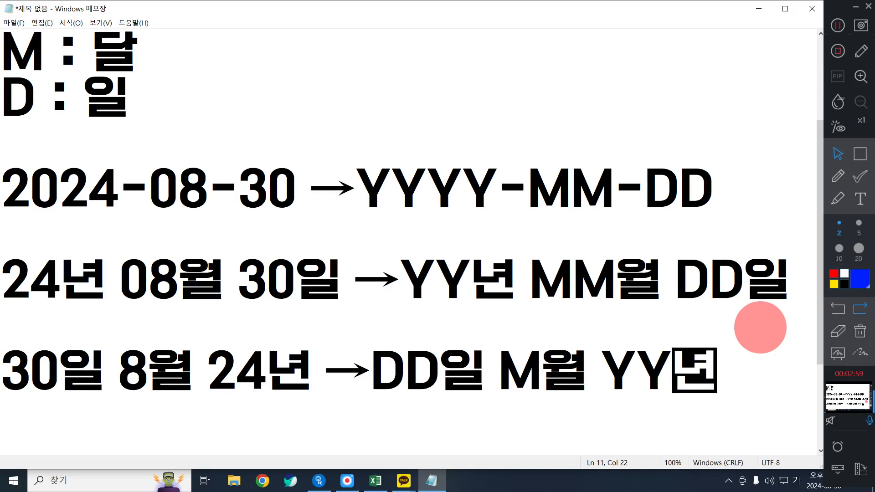
Highlight the months 08 and 8 for comparison, and shorten the third example's day code to a single D
drag(120, 279, 179, 278)
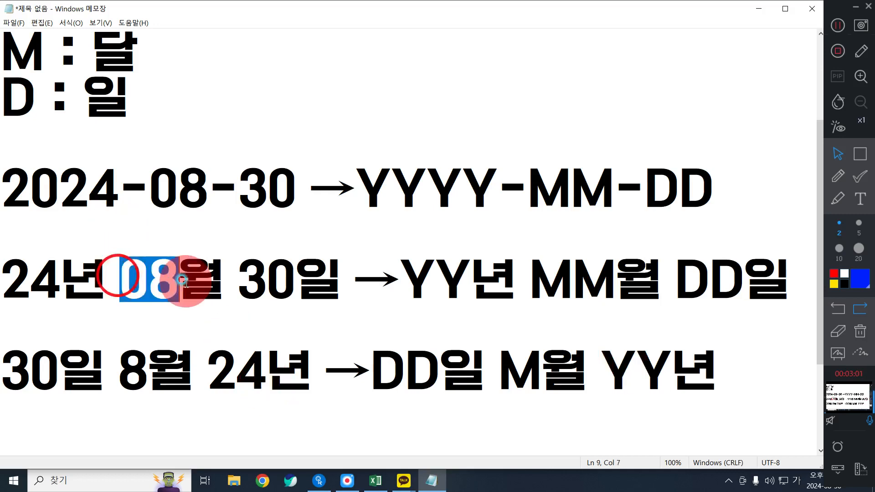
drag(119, 380, 142, 381)
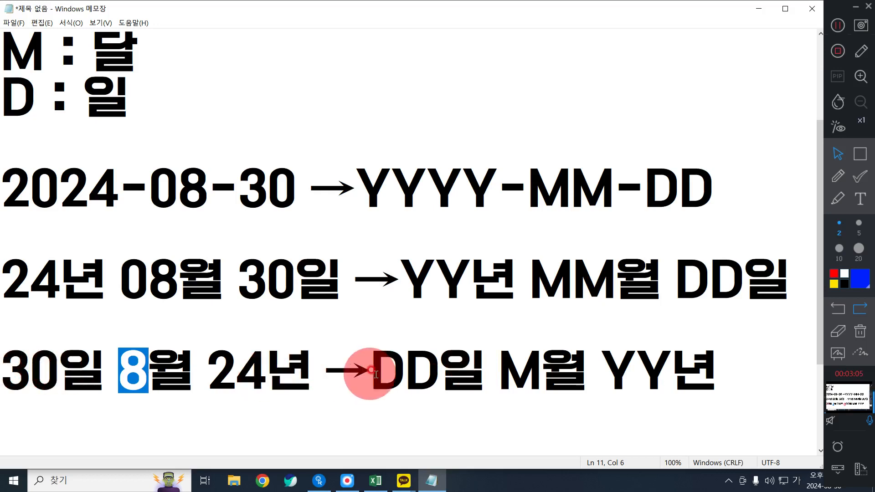
drag(404, 371, 370, 374)
key(BackSpace)
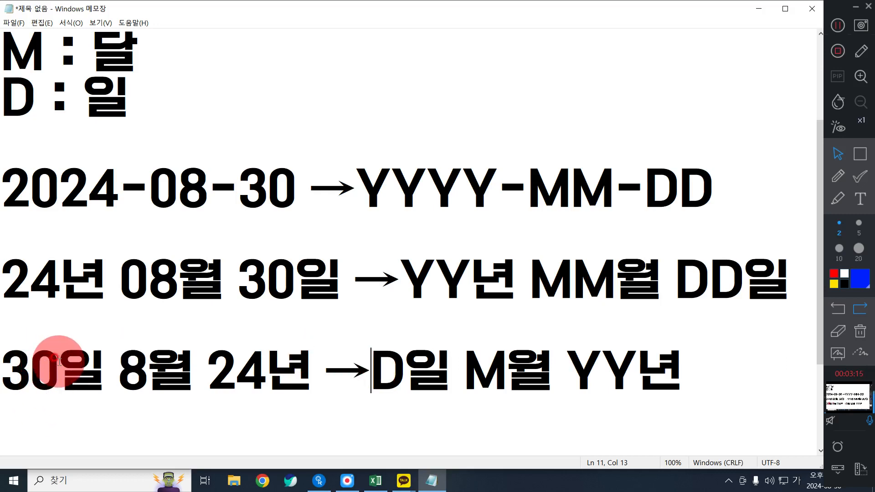
Change the day number in the third example date to 1, keeping one blank line above that example
drag(58, 360, 1, 351)
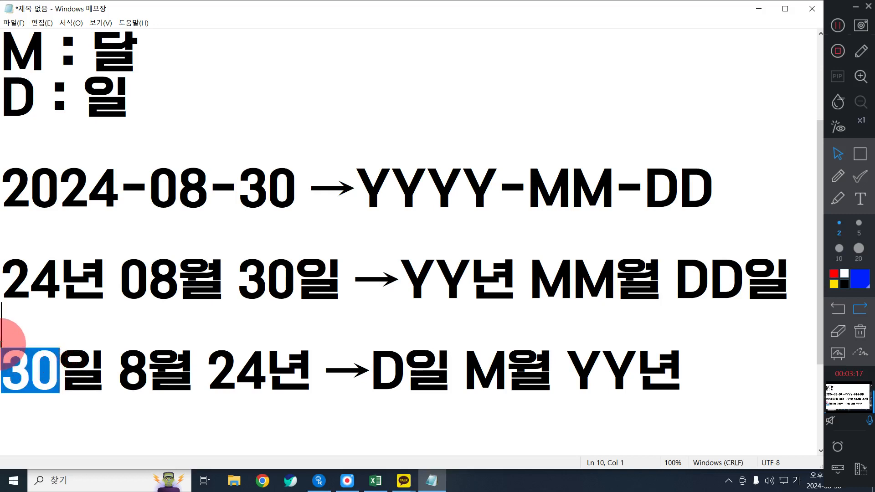
text(12)
key(BackSpace)
key(BackSpace)
text(1)
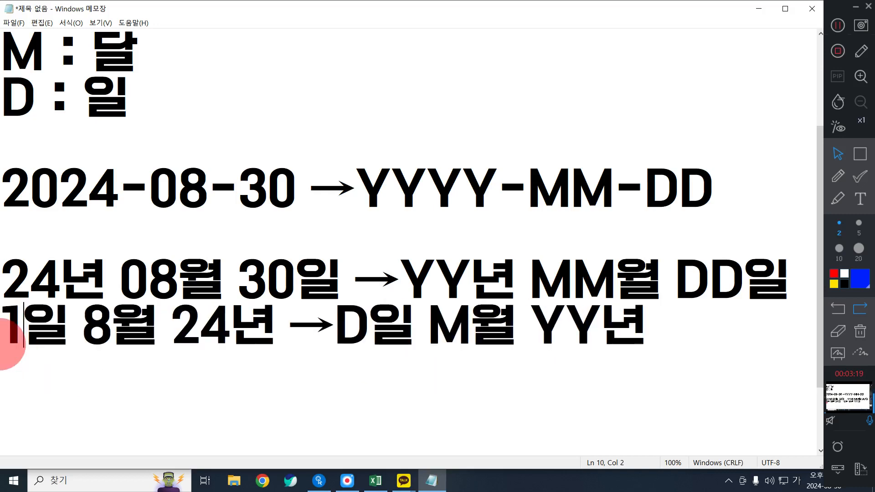
key(Left)
key(Return)
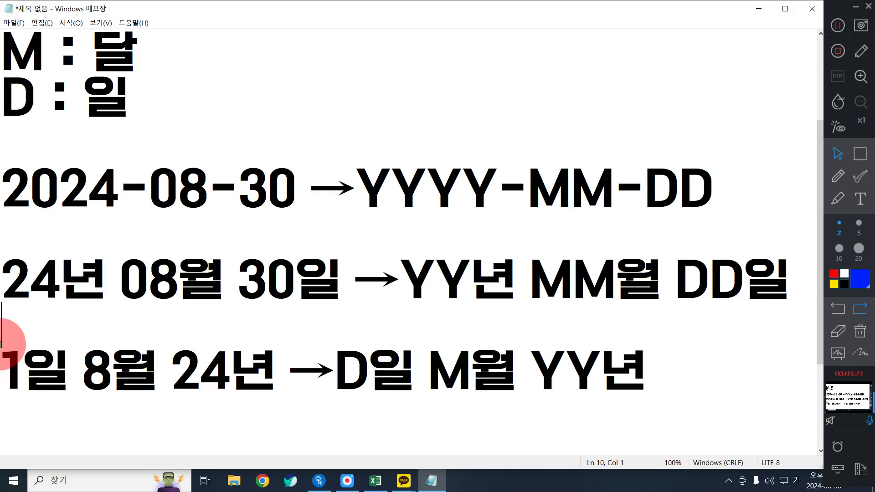
Replace the day number in the second example date with 01
key(Up)
key(Right)
key(Right)
key(Right)
key(Right)
key(Right)
key(Right)
drag(258, 275, 296, 277)
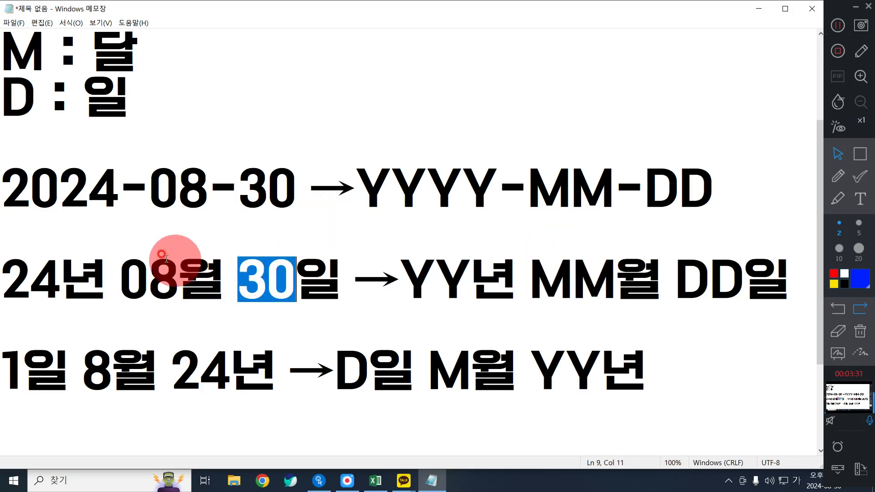
drag(130, 272, 285, 280)
click(258, 262)
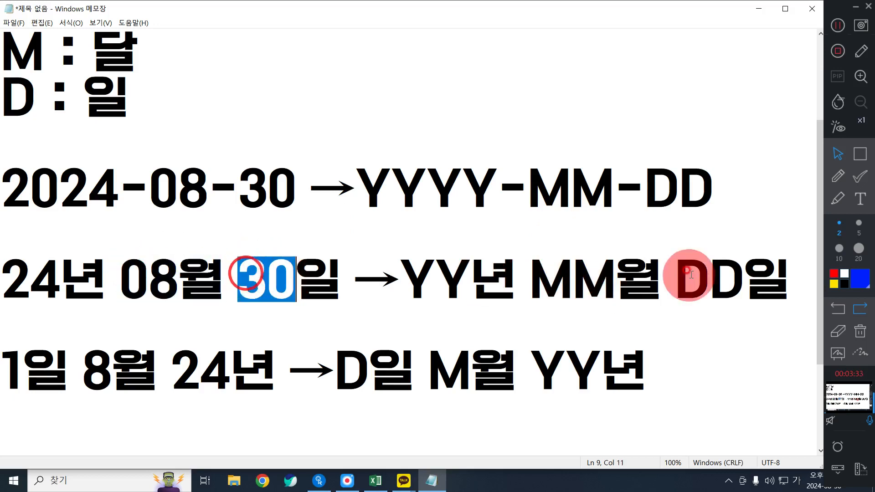
click(233, 279)
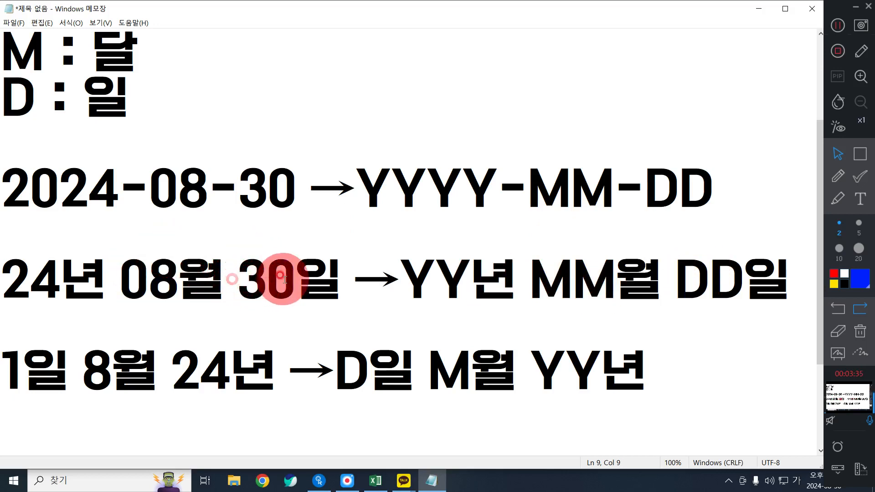
drag(246, 277, 292, 279)
text(01)
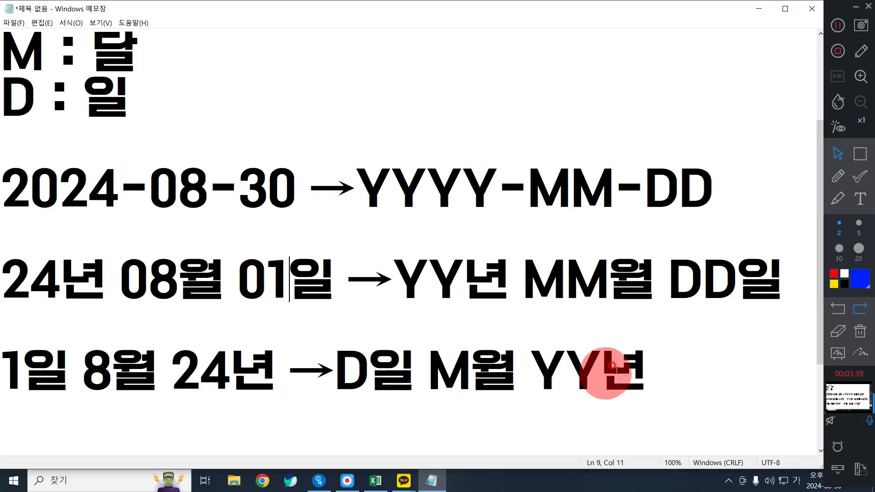
Change the day number in the third example date to 12, trying 11 first
click(674, 365)
scroll(457, 388, down, 1)
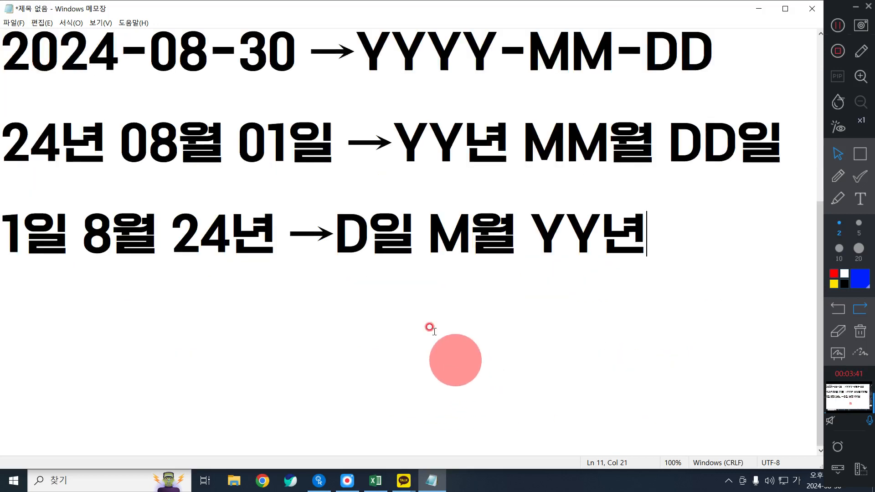
click(34, 231)
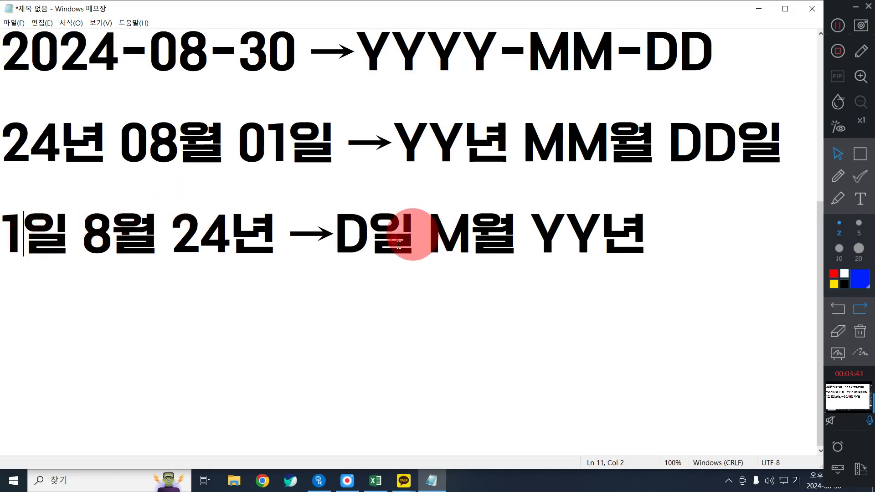
click(368, 233)
click(20, 226)
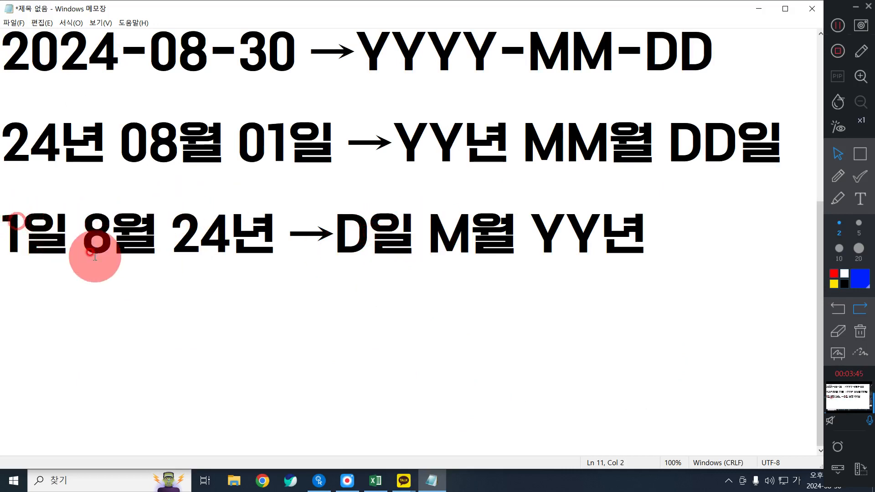
key(BackSpace)
text(11)
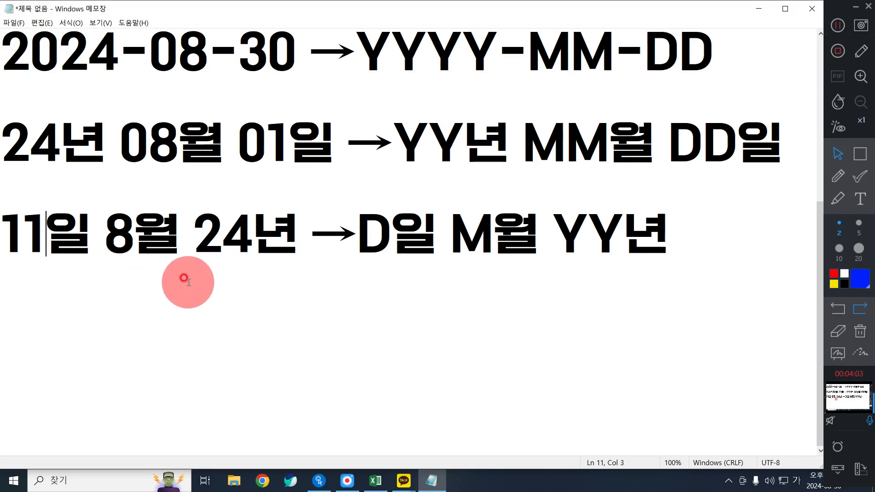
key(BackSpace)
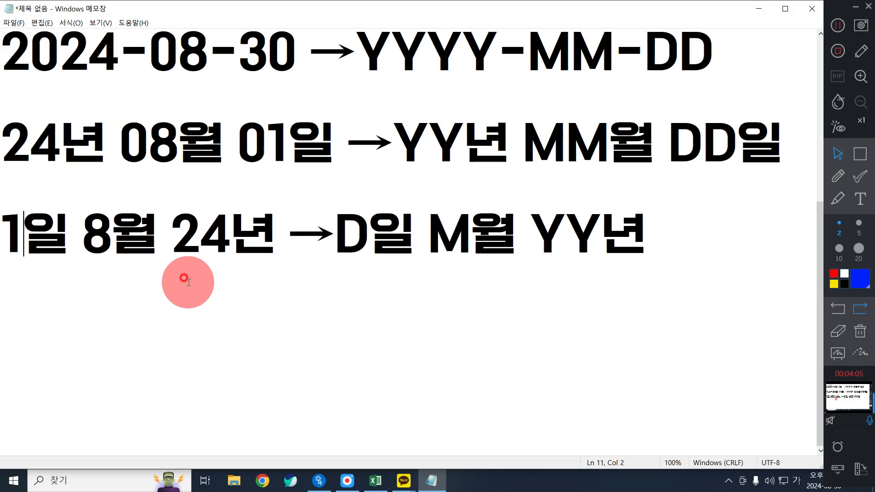
text(1)
key(BackSpace)
text(2)
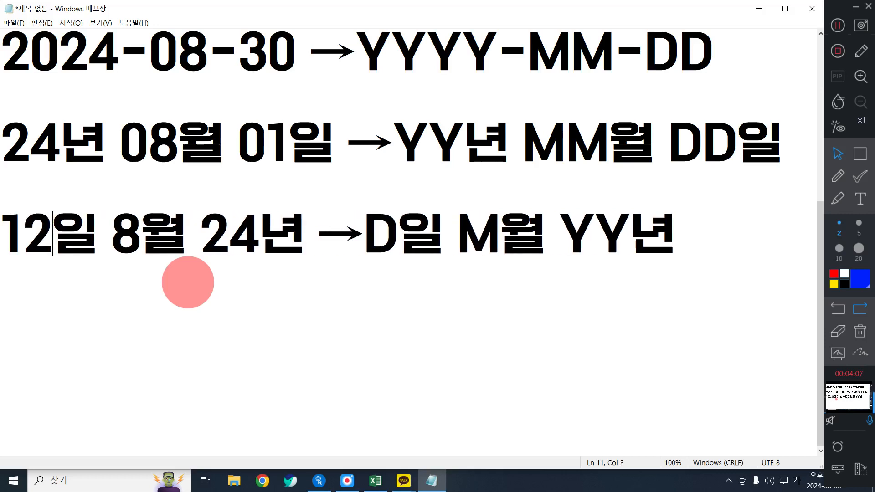
scroll(244, 200, up, 1)
scroll(362, 282, down, 1)
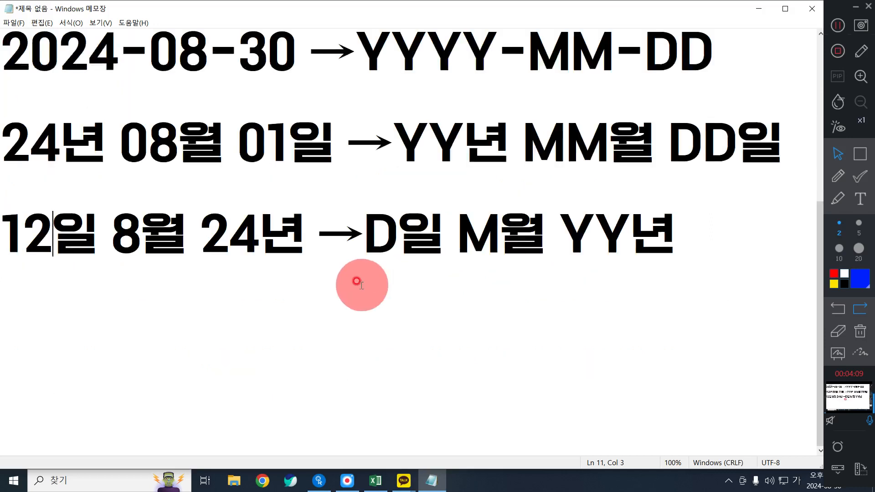
Add the new example date 2024-08-03 below the third example, leaving one blank line between them
click(795, 142)
drag(795, 142, 8, 137)
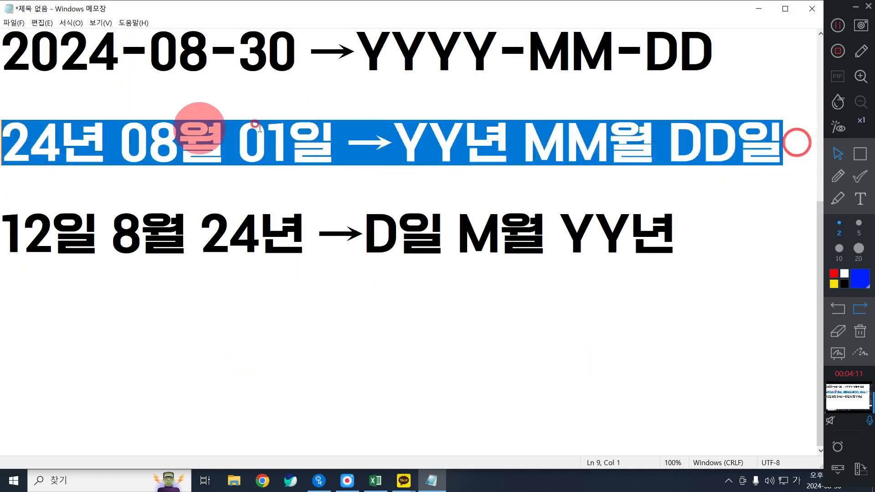
click(656, 273)
key(Return)
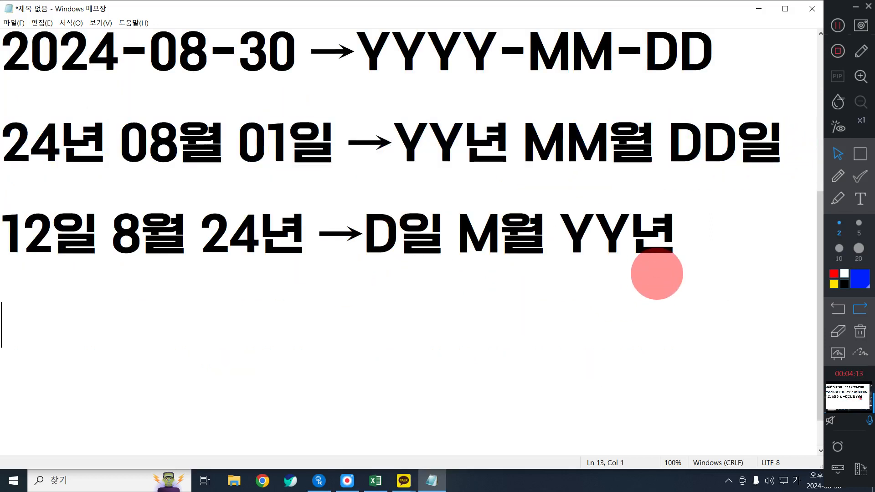
text(202)
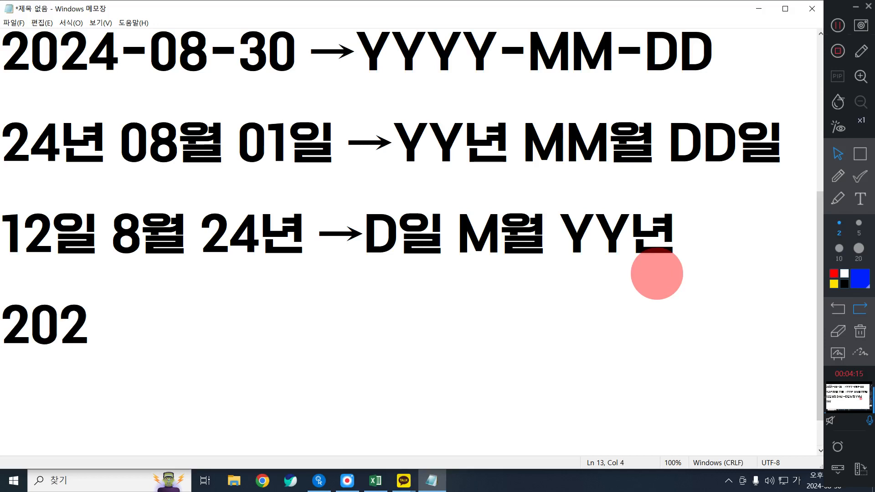
text(4-08-)
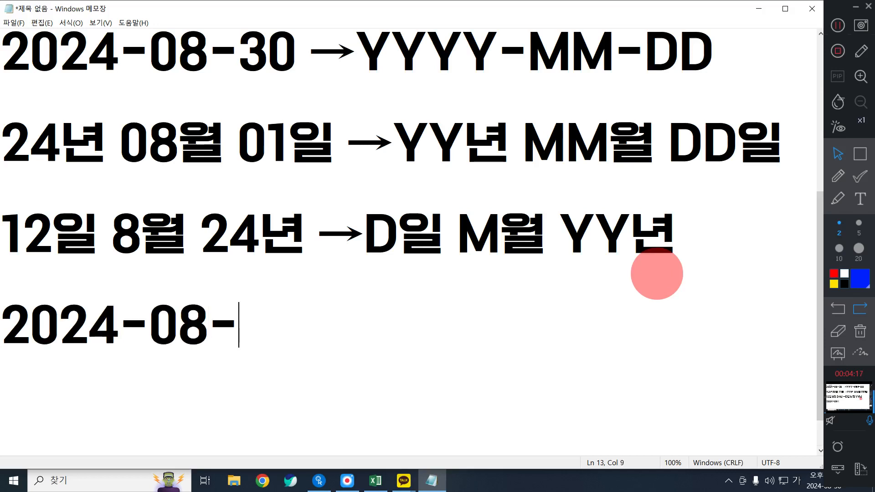
text(03)
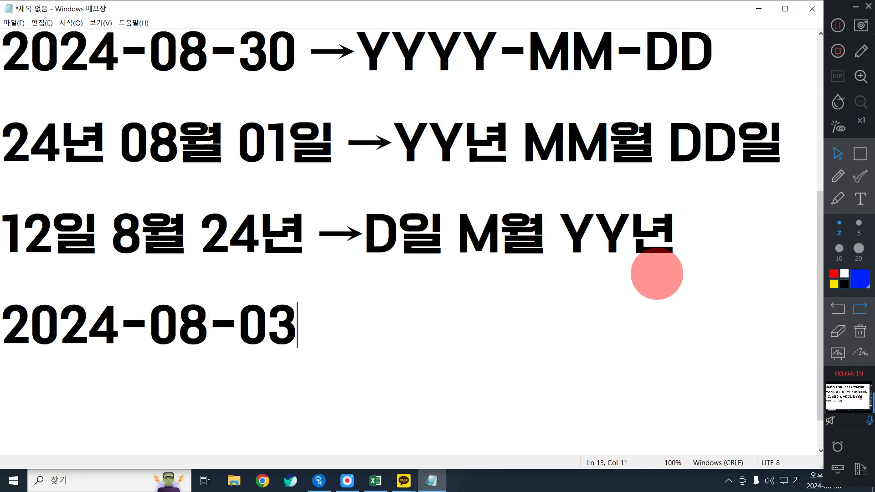
key(Return)
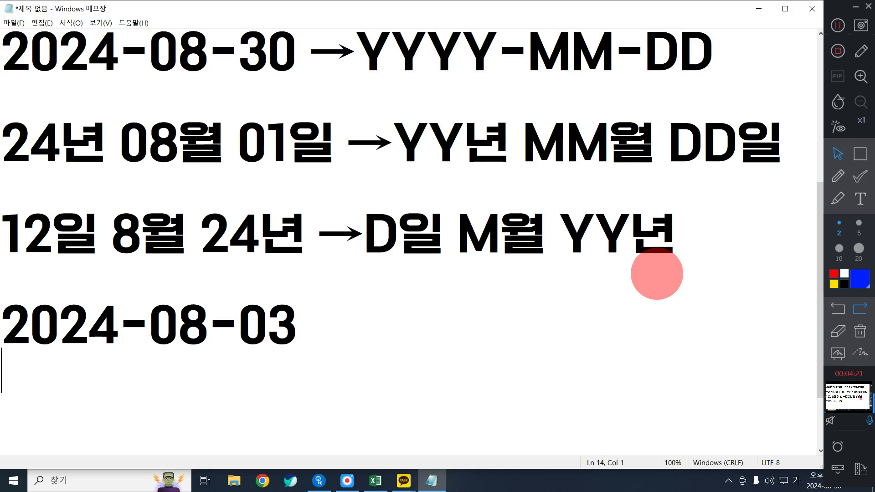
Copy the YYYY-MM-DD code from the first example onto the line below 2024-08-03
drag(351, 53, 737, 82)
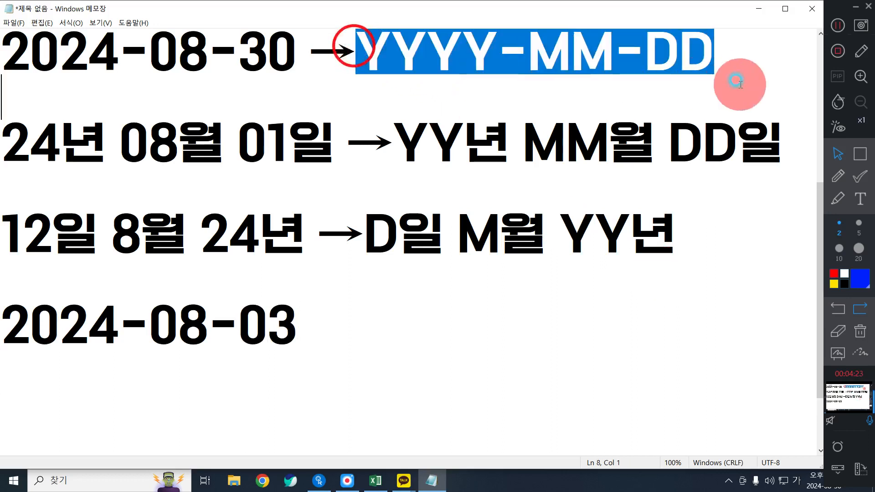
key(ctrl+c)
click(86, 353)
key(ctrl+v)
Replace the two hyphens in the copied code with 년 and 월 so it reads YYYY년MM월DD
click(189, 371)
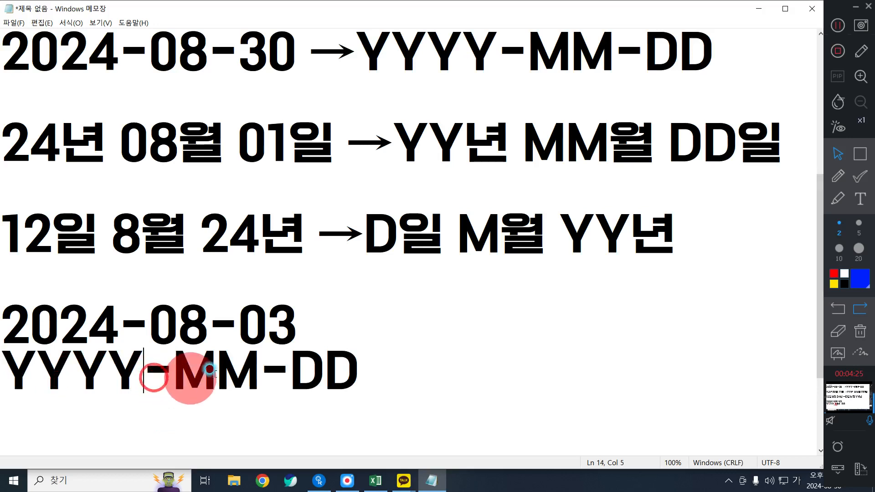
key(BackSpace)
text(ㄴㅕㄴ)
key(Right)
key(Right)
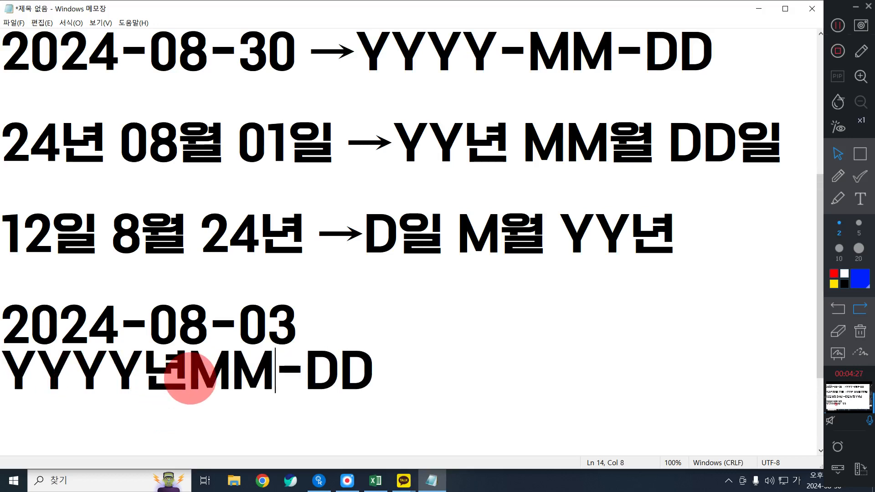
key(Delete)
text(월)
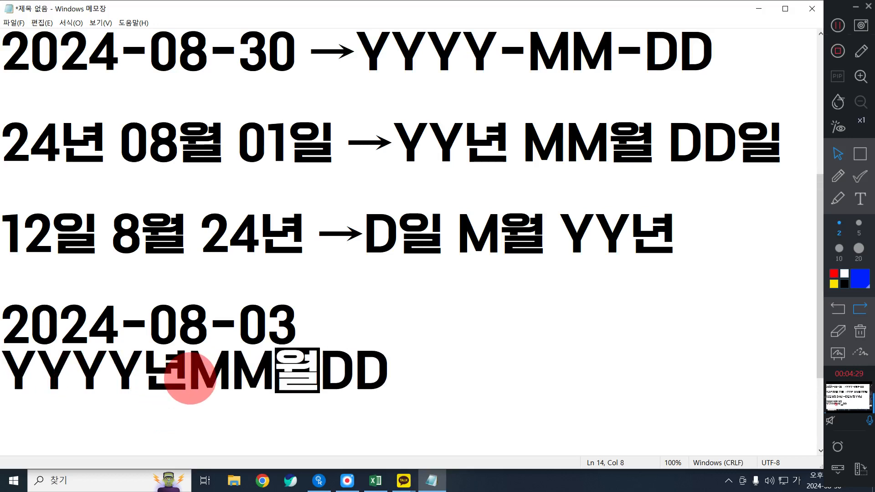
Duplicate the YYYY년MM월DD code onto a new line directly below it
drag(412, 380, 7, 369)
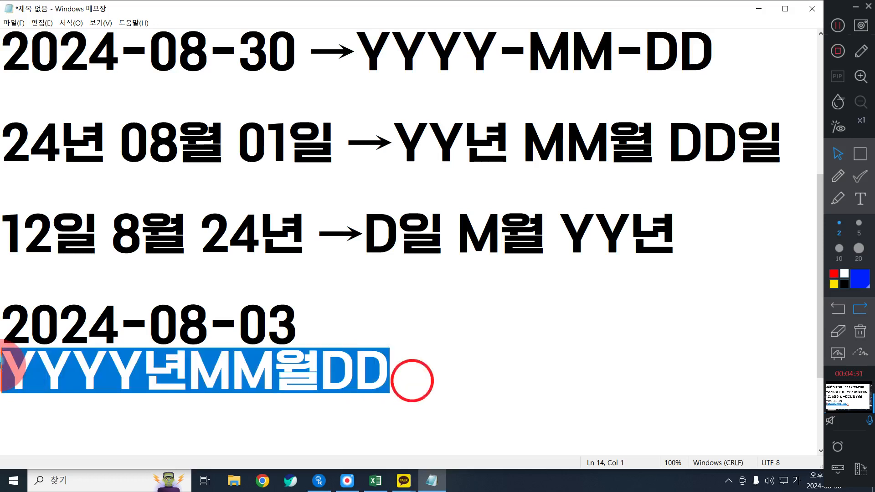
click(407, 390)
scroll(342, 375, down, 1)
key(Return)
key(ctrl+v)
Replace the letter codes in the duplicated line with numbers so it reads 2024년08월03
key(Left)
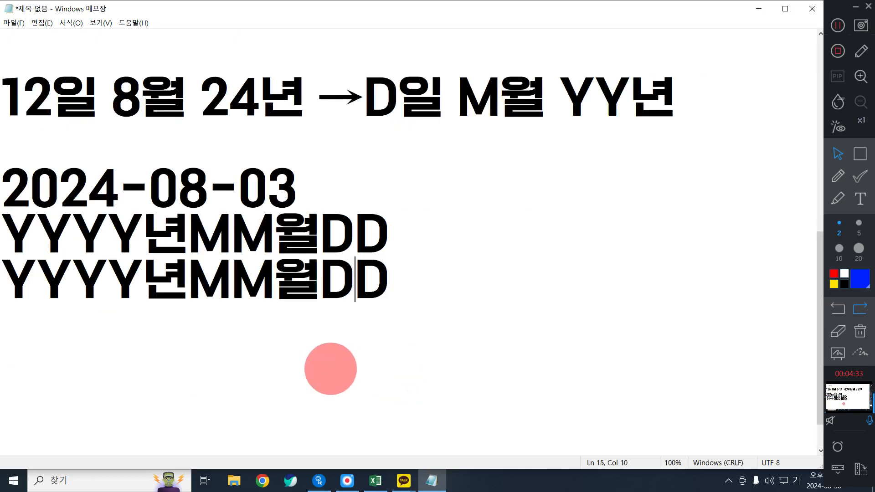
key(BackSpace)
key(BackSpace)
key(BackSpace)
key(BackSpace)
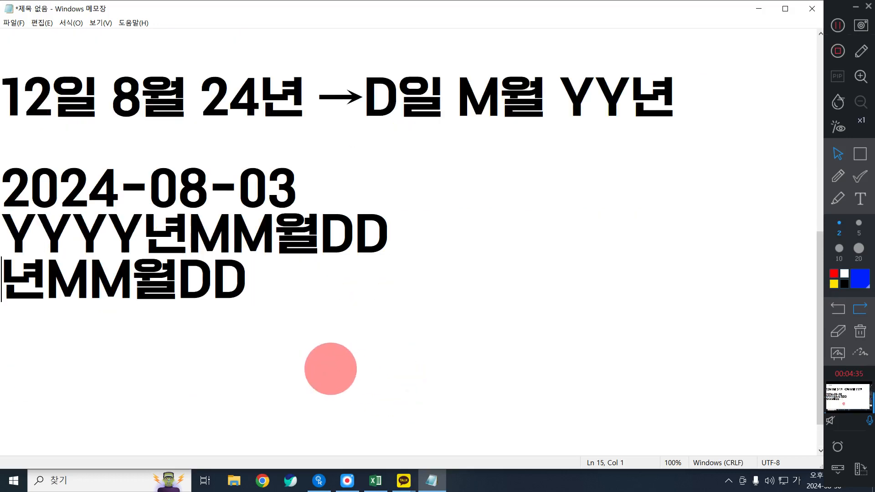
text(2024년M)
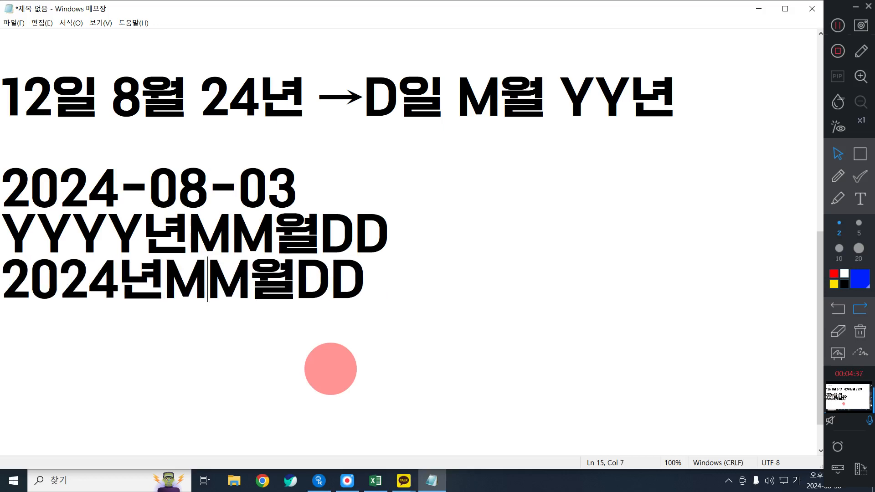
key(BackSpace)
key(BackSpace)
text(08)
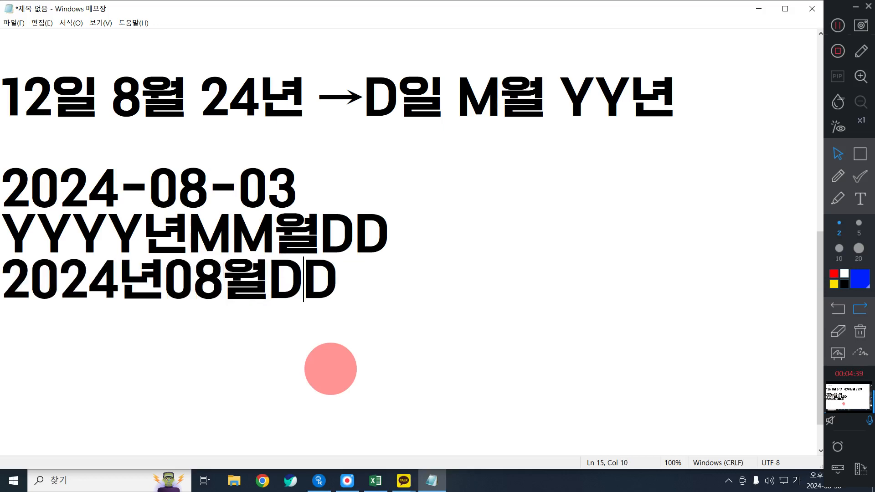
key(BackSpace)
key(BackSpace)
text(03)
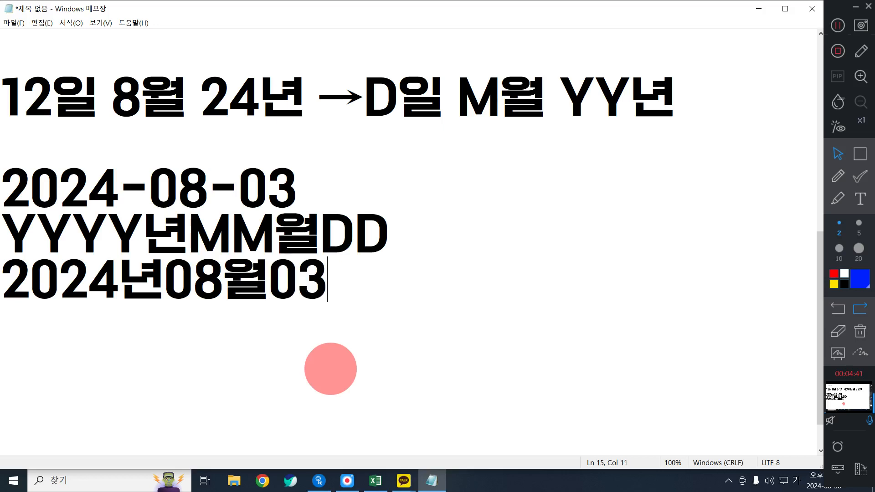
Add spaces between the code's parts and 일 at its end, giving YYYY년 MM월 DD일
click(392, 228)
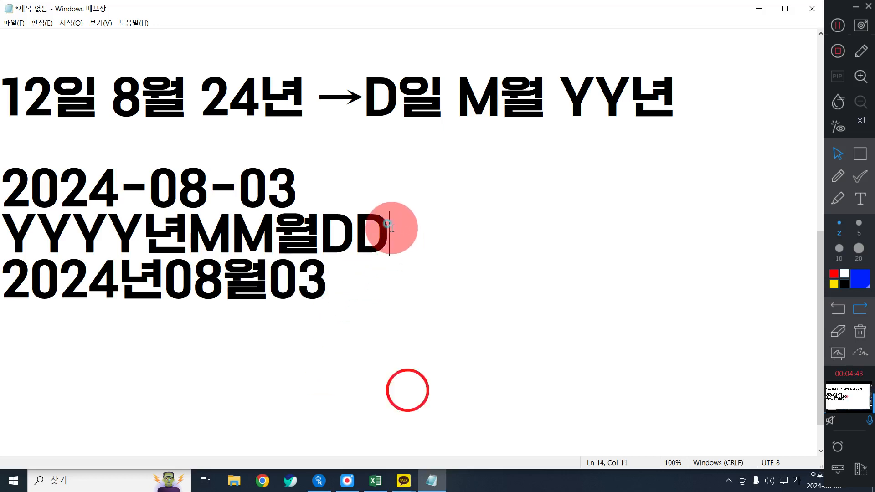
click(185, 235)
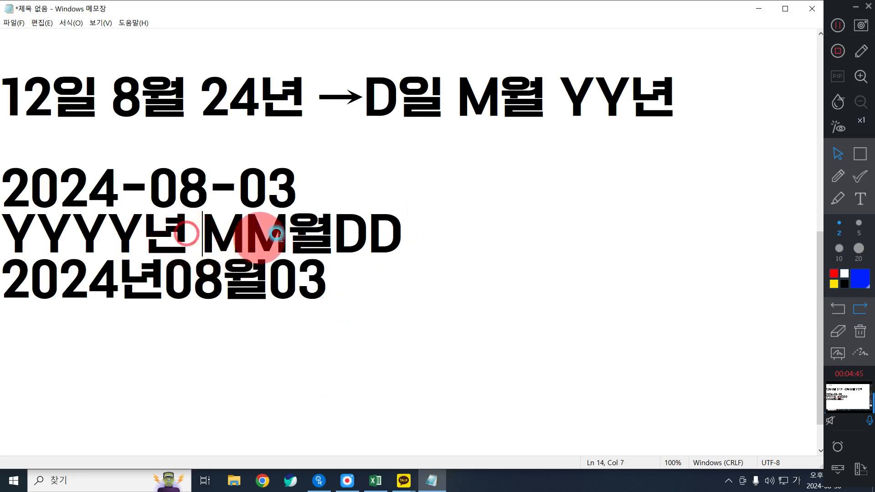
click(333, 230)
click(445, 245)
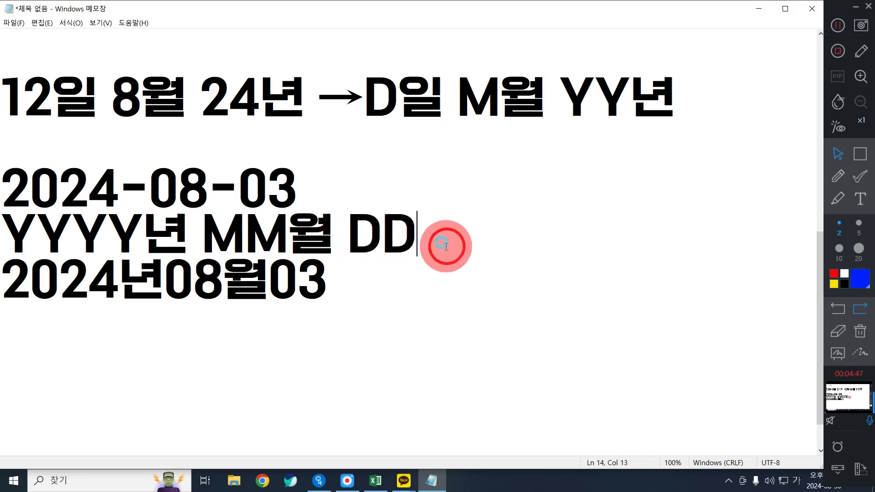
text(ㅇㅣㄹ)
Append 일 to the date line below the code and space its parts as 2024년 08월 03일
key(Down)
text(일)
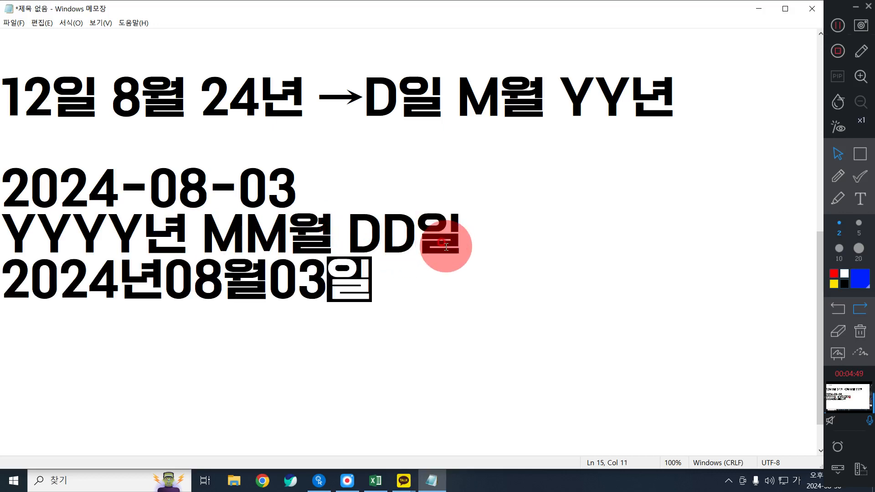
key(Left)
key(Left)
key(Left)
key(Left)
key(Left)
key(Left)
key(Left)
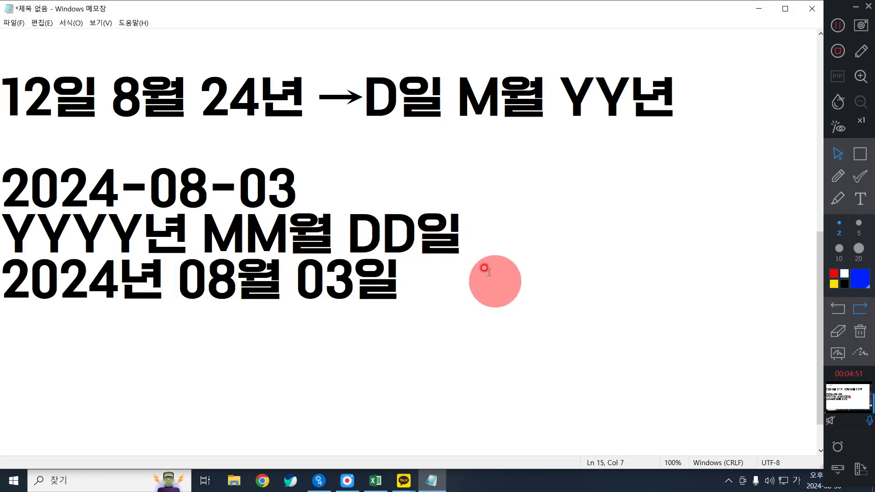
Copy the YYYY년 MM월 DD일 code onto a new line below 2024년 08월 03일
drag(483, 243, 8, 235)
key(ctrl+c)
click(492, 299)
key(Return)
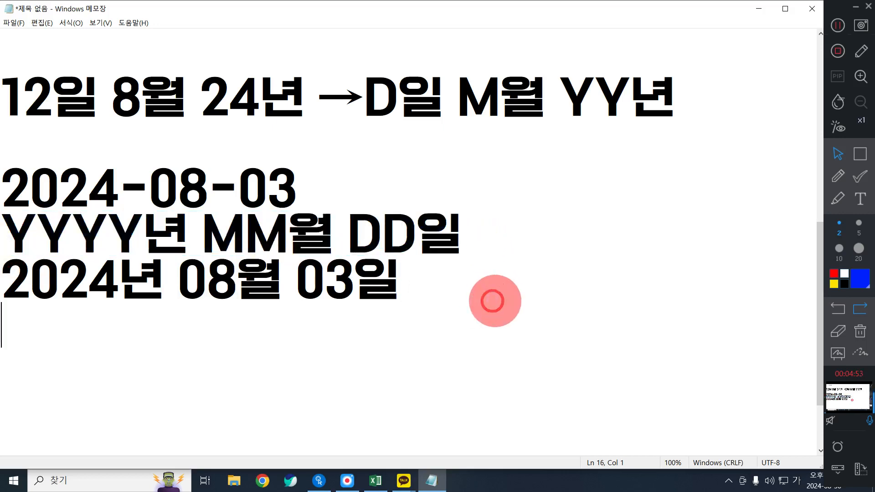
key(ctrl+v)
Shorten the month and day codes in the copied line to single letters, giving YYYY년 M월 D일
key(BackSpace)
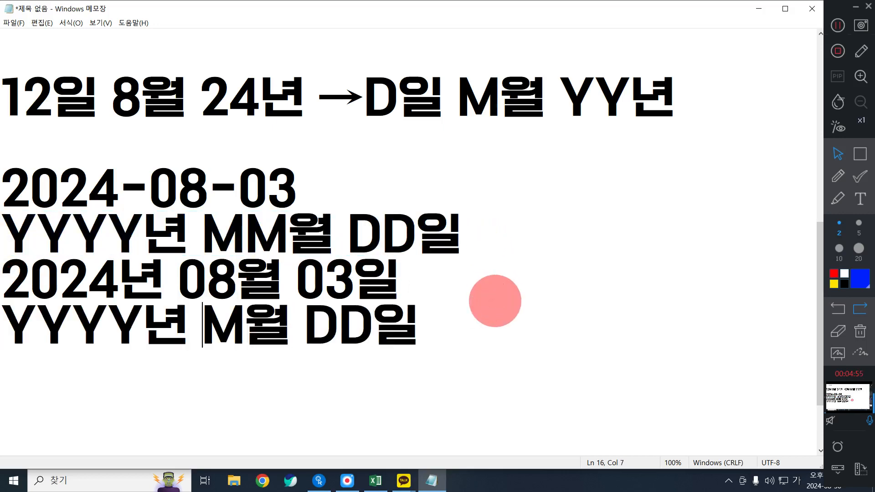
text(\)
key(BackSpace)
key(Delete)
Copy the 2024년 08월 03일 line onto a new line below YYYY년 M월 D일
drag(395, 269, 3, 274)
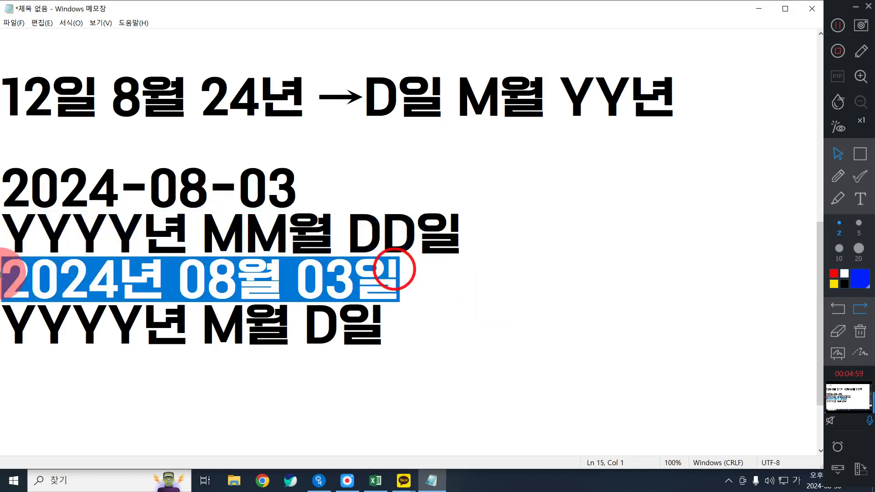
click(393, 332)
key(Return)
key(ctrl+v)
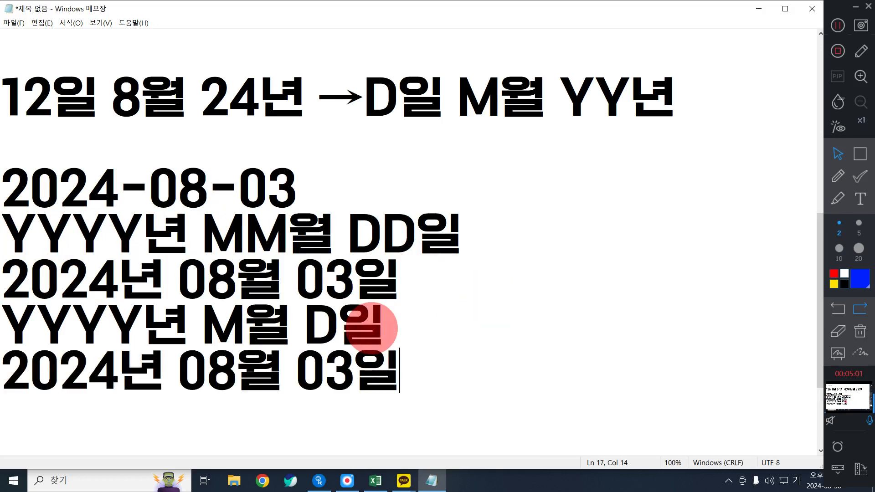
Remove the leading zeros from the month and day in the copied date, giving 2024년 8월 3일
click(183, 376)
key(Right)
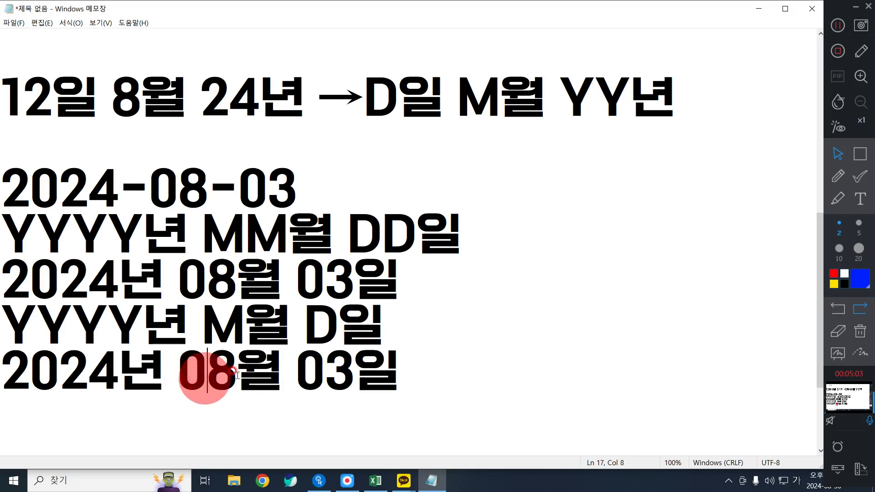
key(BackSpace)
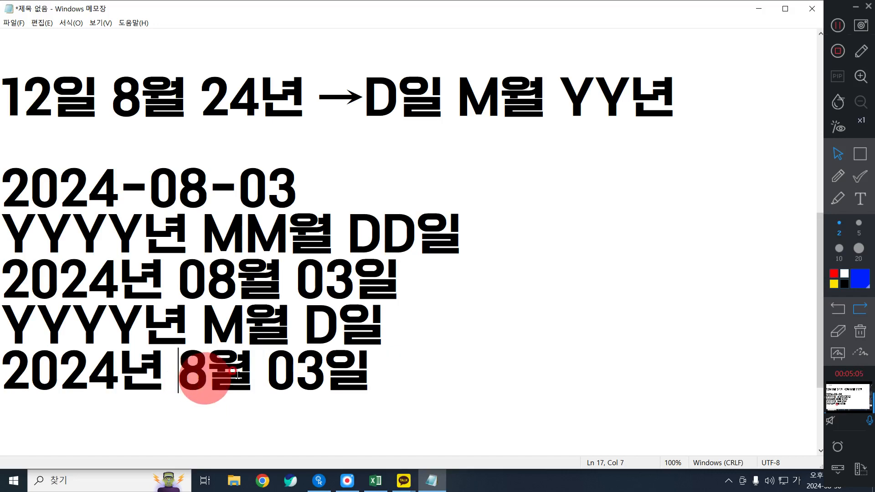
key(Down)
key(Down)
key(Down)
key(Up)
key(Up)
click(292, 288)
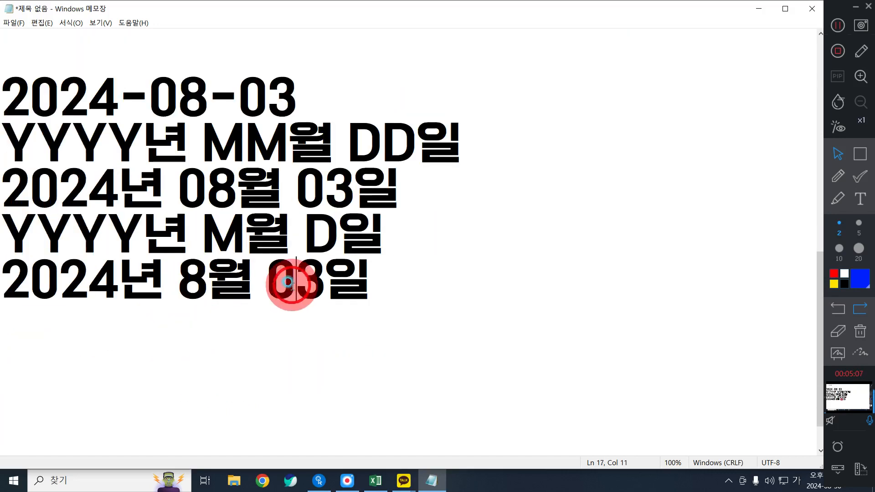
key(BackSpace)
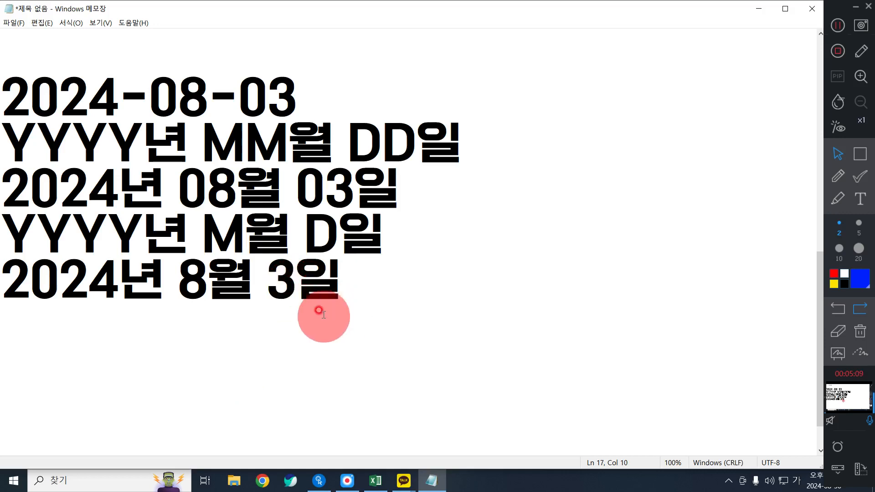
Change the month and day of the hyphenated example date to 12, giving 2024-12-12
click(167, 87)
double_click(166, 87)
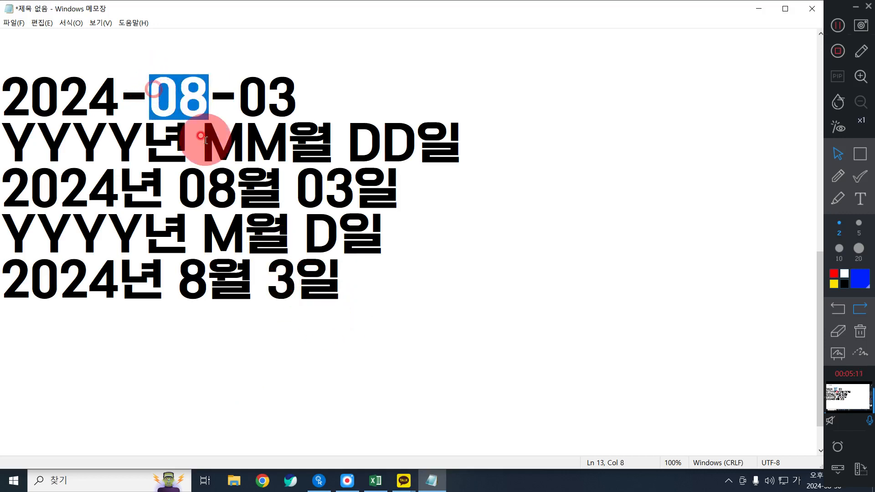
text(12)
click(228, 84)
double_click(233, 87)
text(12)
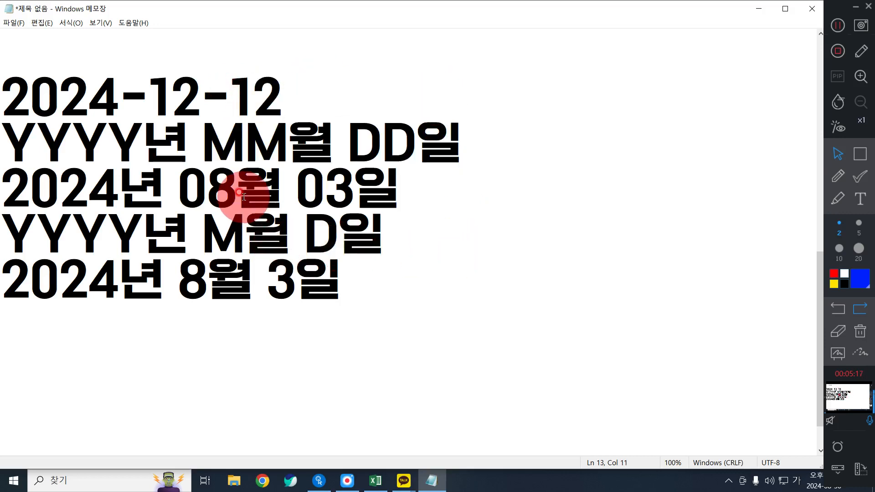
Change the date below the YYYY년 MM월 DD일 code to 2024년 12월 12일
double_click(224, 190)
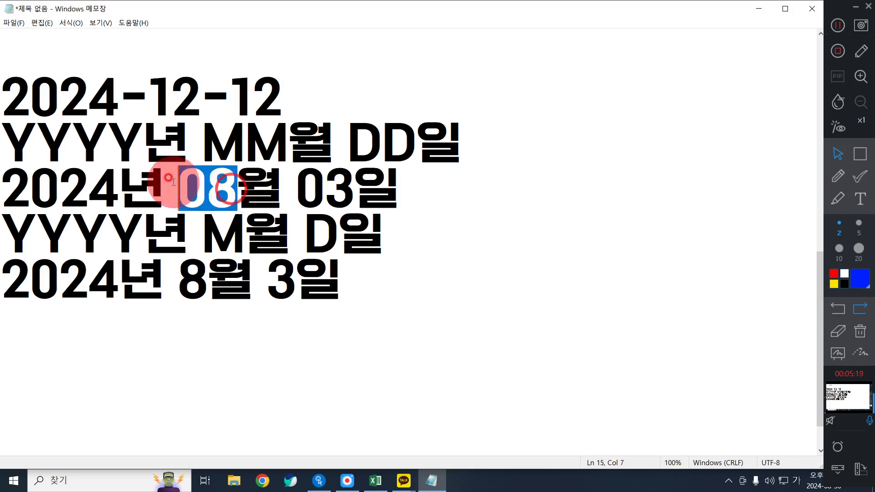
text(12)
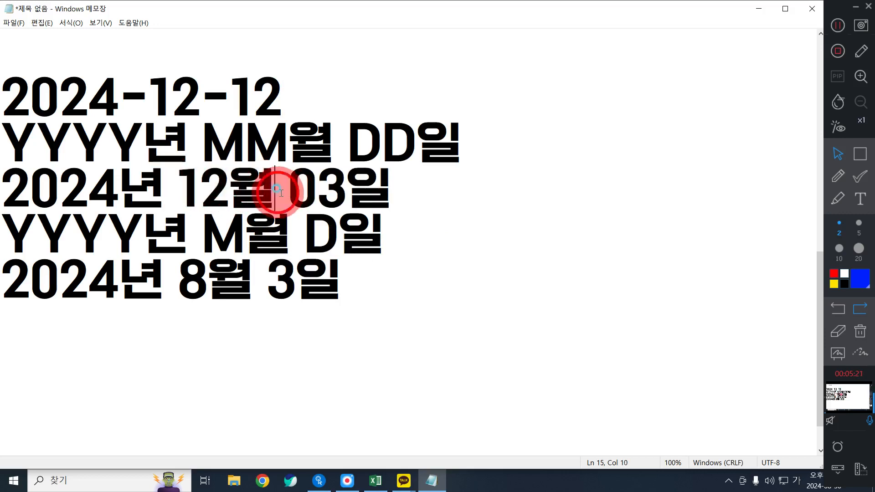
click(286, 191)
drag(286, 190, 340, 192)
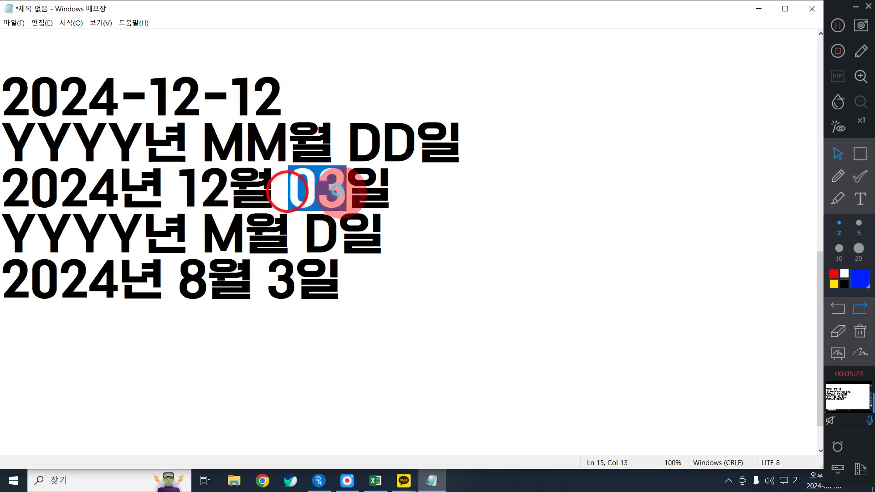
key(BackSpace)
text(12)
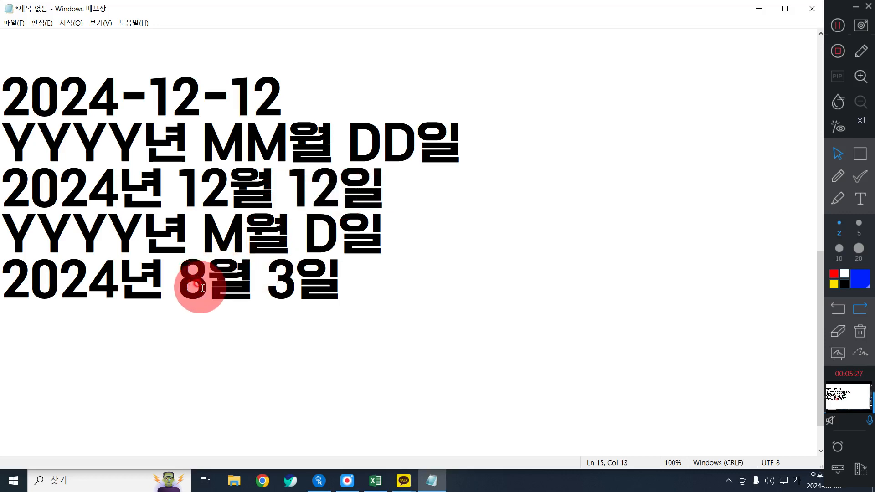
Change the date below the YYYY년 M월 D일 code to 2024년 12월 12일
drag(202, 287, 179, 287)
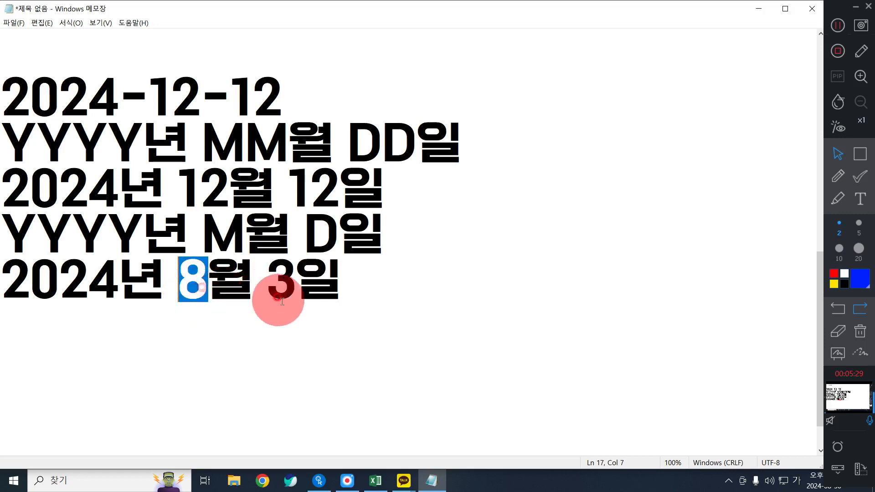
text(12)
drag(319, 286, 290, 286)
text(12)
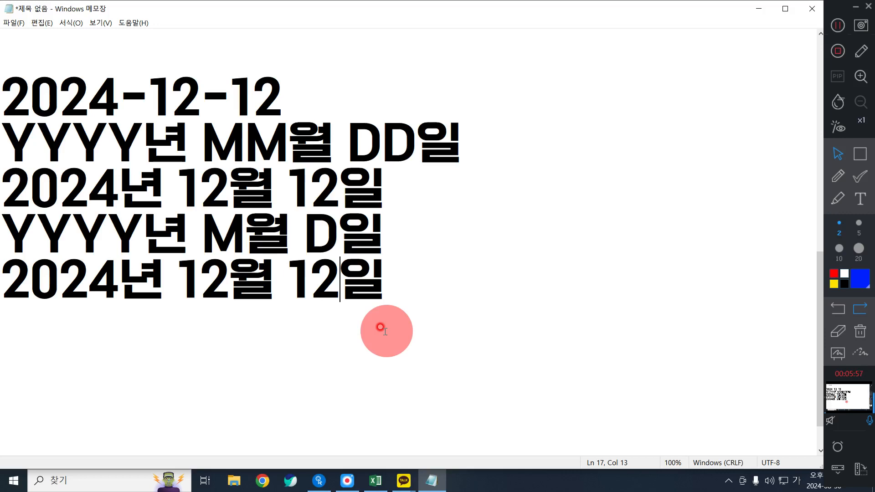
Write the weekday code AAA below the last date, leaving one blank line between them
click(433, 289)
key(Return)
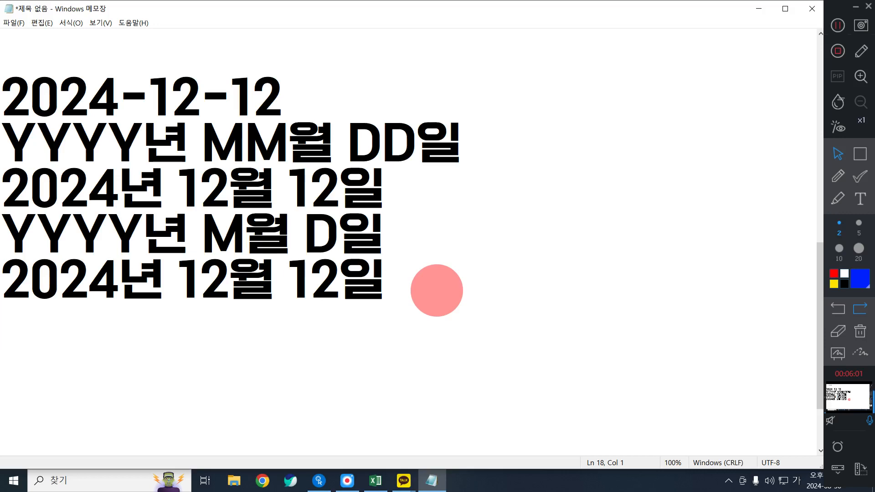
key(Return)
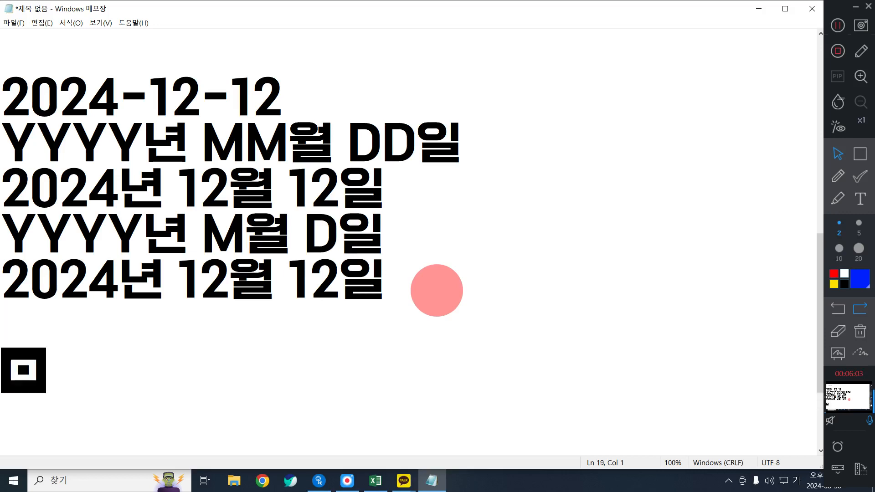
key(Hangul)
text(AAA)
key(BackSpace)
key(BackSpace)
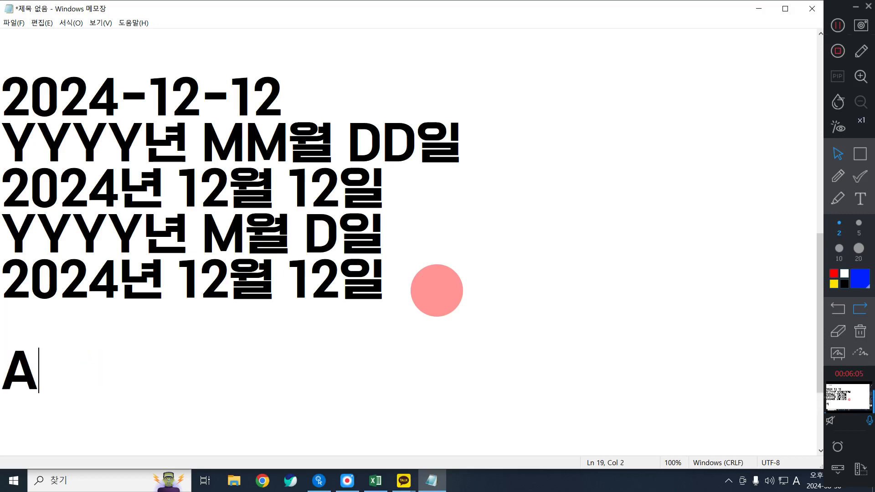
key(BackSpace)
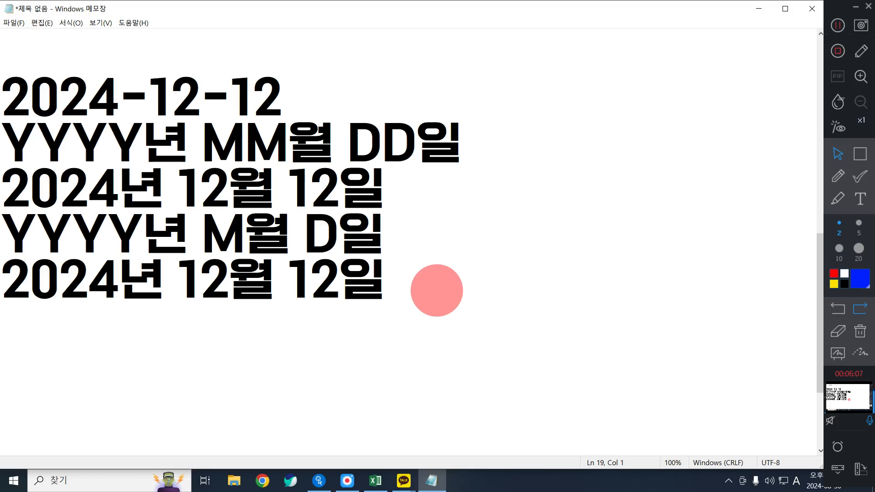
text(AAA)
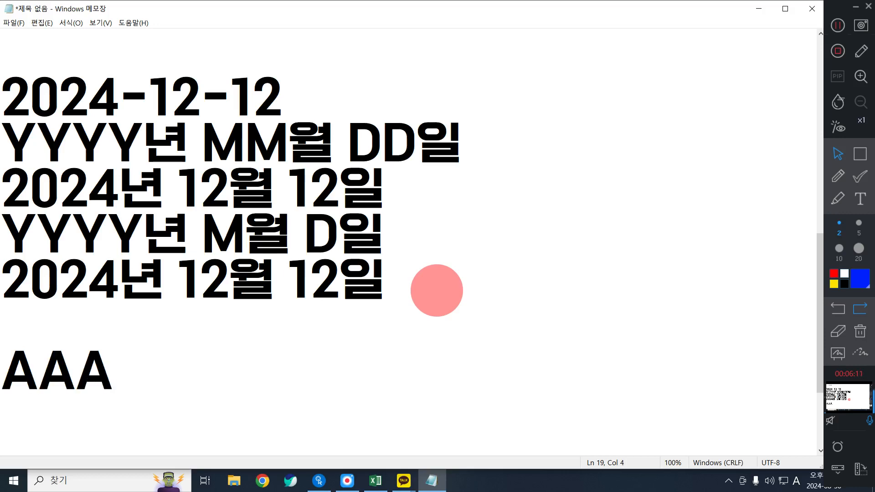
Add a colon and the short weekday 금 after the code, giving AAA : 금
text( : D)
key(BackSpace)
key(Hangul)
text(ㅇ)
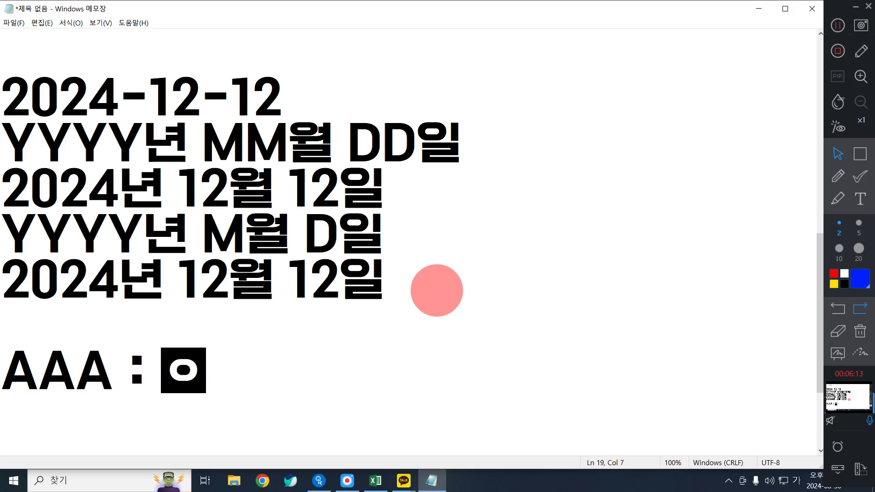
text(ㅝㄹ)
key(BackSpace)
key(BackSpace)
key(BackSpace)
key(BackSpace)
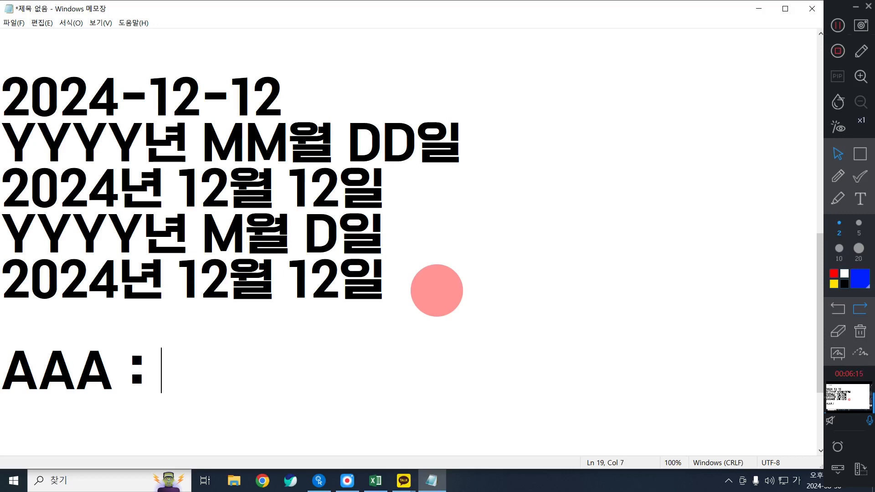
text(금)
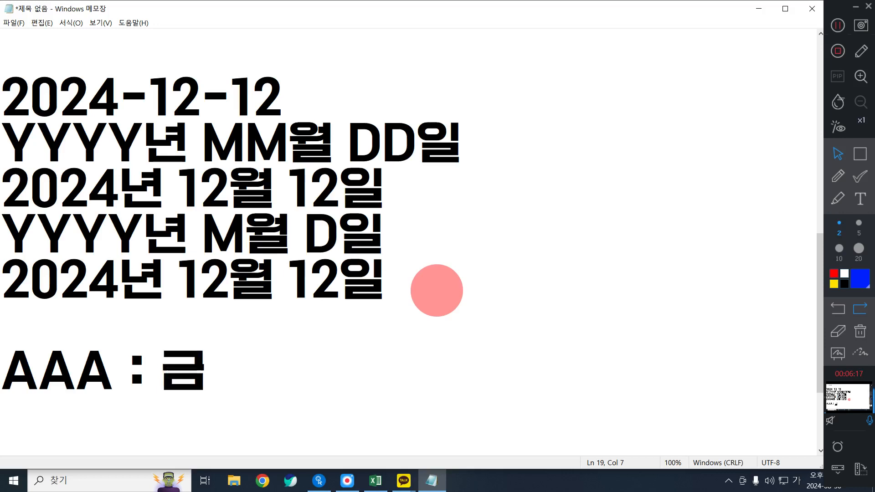
Add a line below it pairing the four-letter code with the full weekday, AAAA:금요일
key(Return)
text(AA)
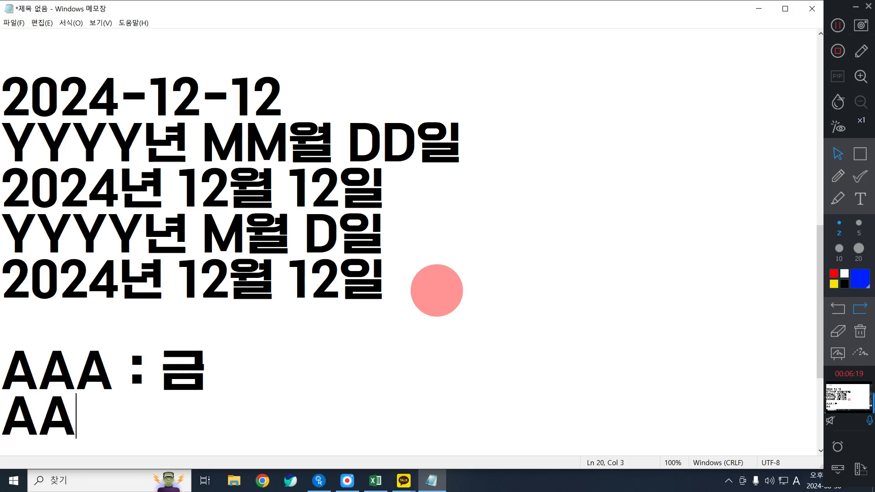
text(AA:)
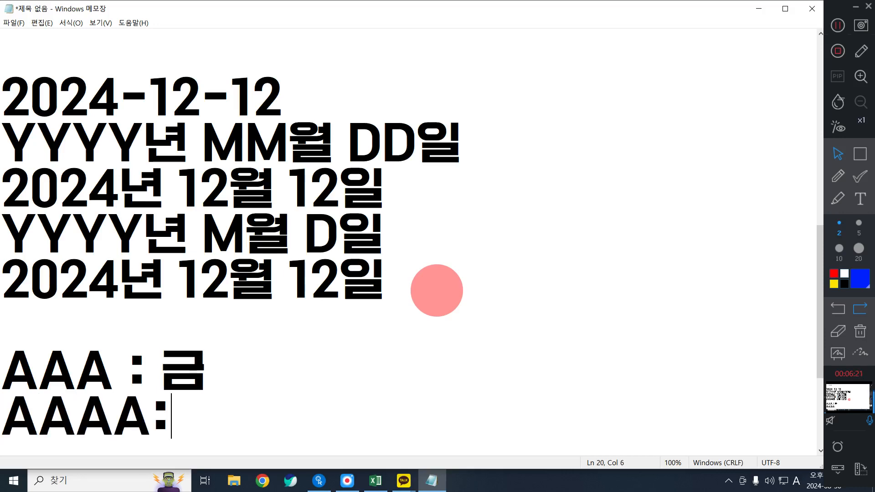
text(RMA)
key(BackSpace)
key(BackSpace)
key(BackSpace)
key(Hangul)
text(ㄱ)
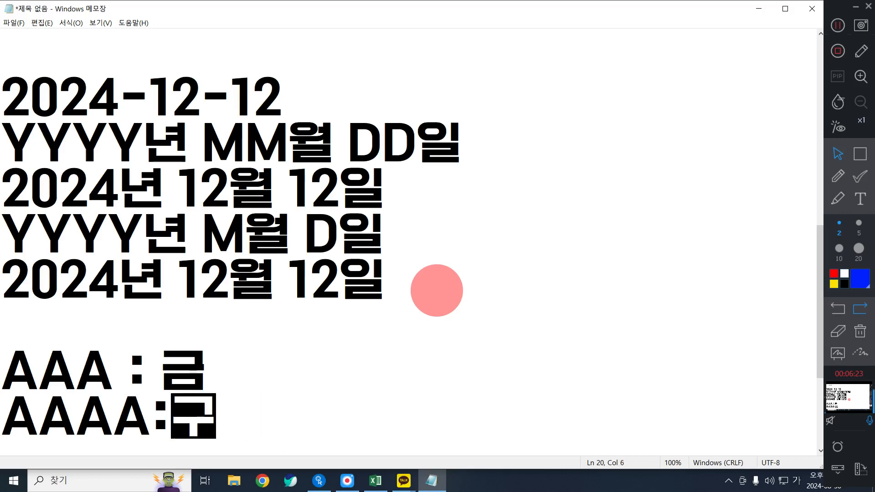
text(ㅡㅁㅇㅗㅅㅇ)
key(BackSpace)
key(BackSpace)
text(ㅇㅛㅇㅣㄹ)
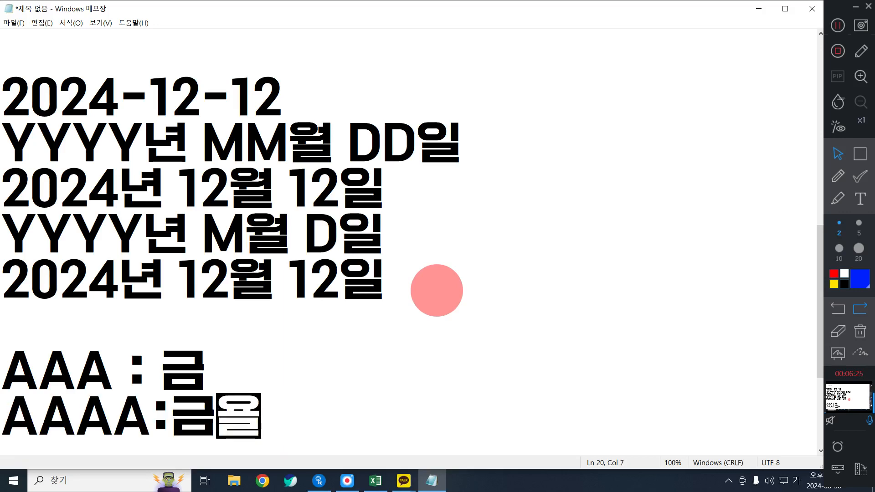
Change the month and day of the hyphenated example date to give 2024-08-30
click(168, 89)
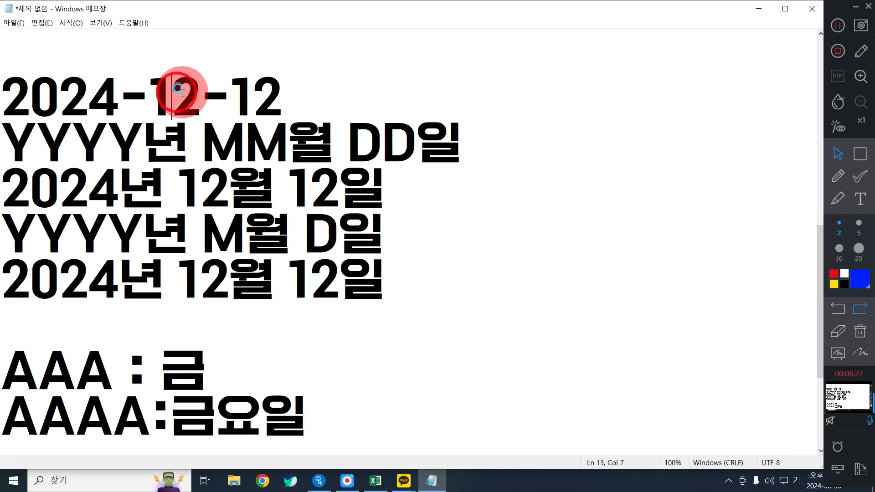
click(197, 94)
double_click(171, 91)
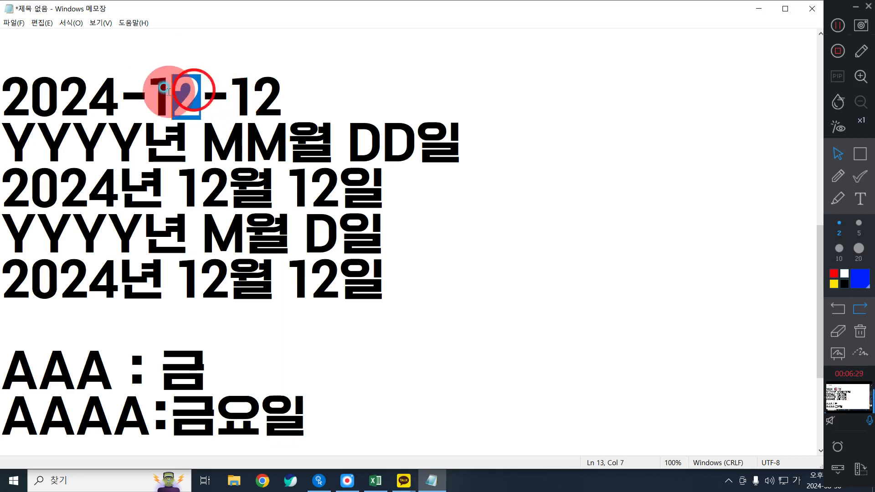
key(BackSpace)
text(08)
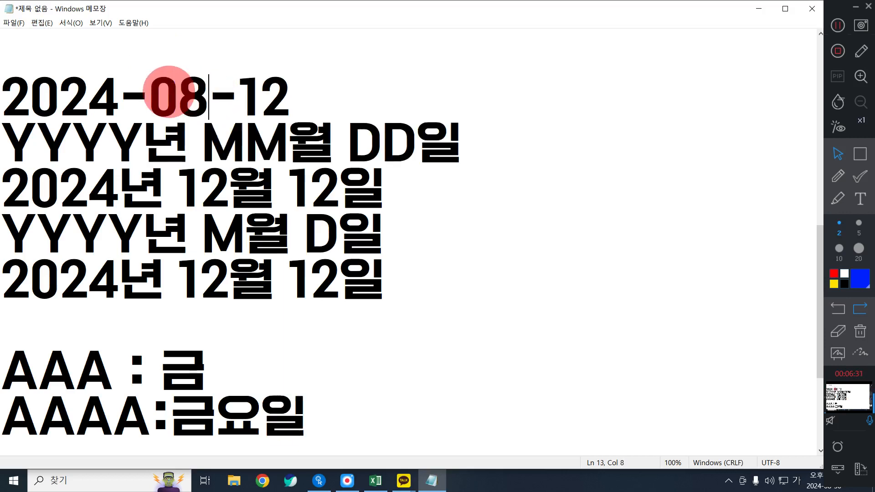
key(BackSpace)
key(BackSpace)
text(30)
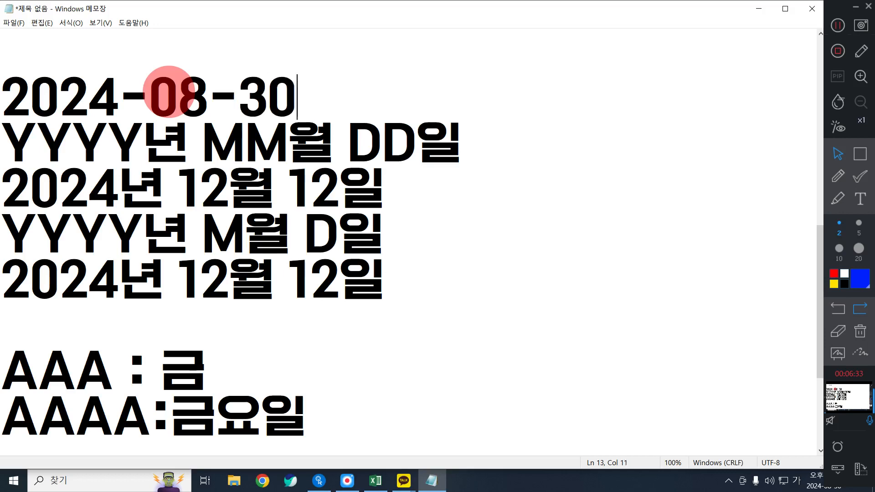
Append the weekday code in parentheses to the two-digit format, giving YYYY년 MM월 DD일(AAA)
click(482, 150)
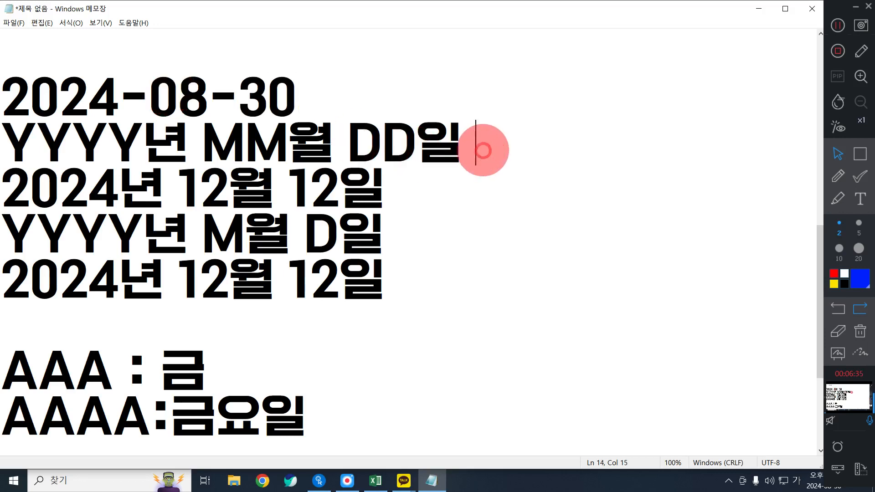
text((ㅁㅁ)
key(BackSpace)
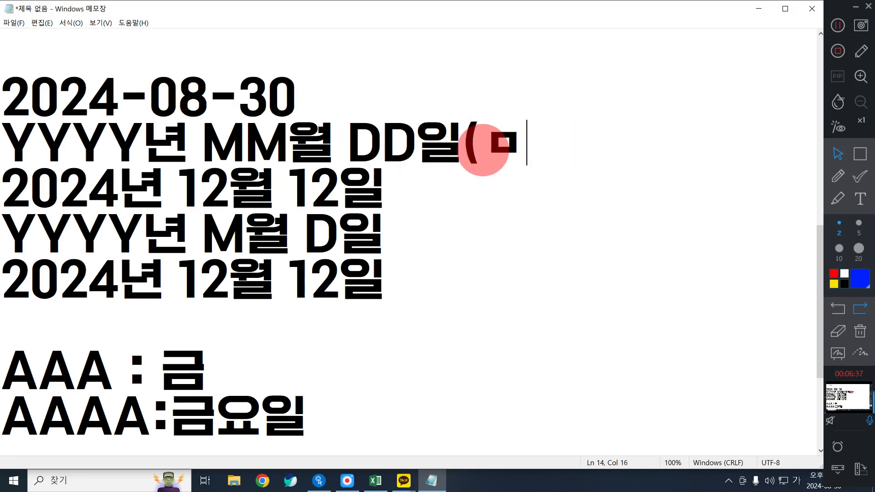
key(BackSpace)
key(Hangul)
text(AAA))
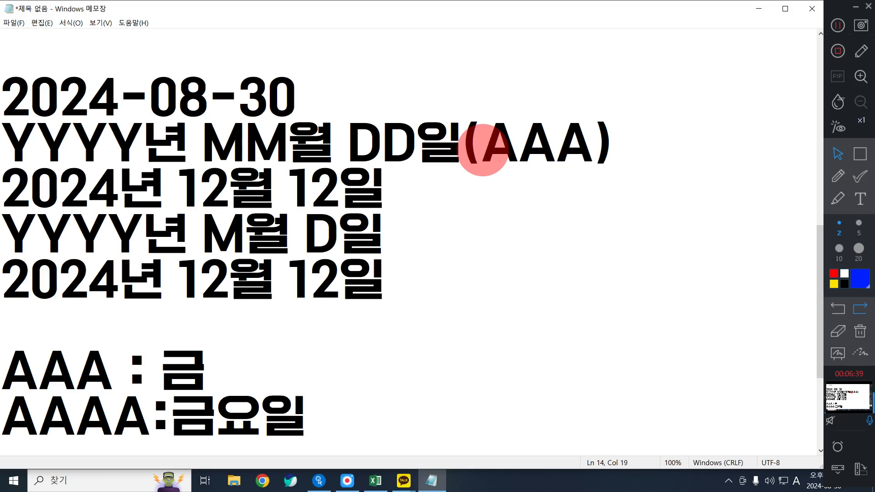
Change the month and day of the example under the two-digit format to give 2024년 08월 30일
click(454, 191)
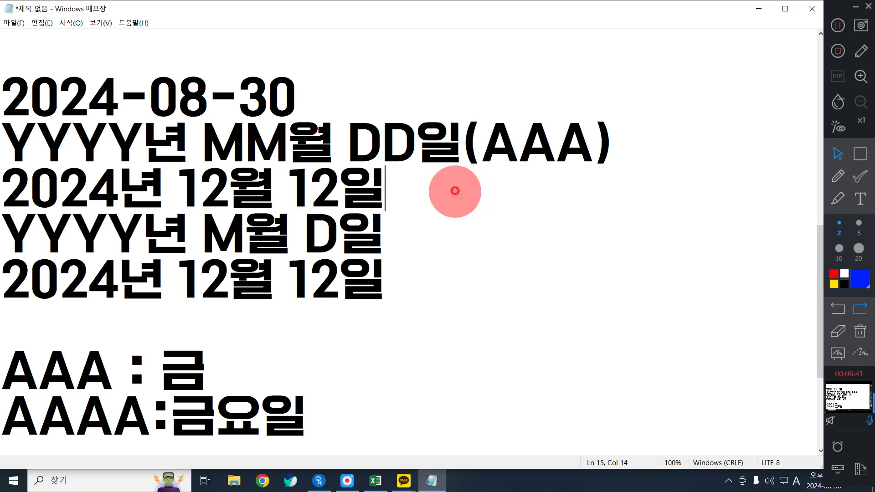
key(Left)
key(Left)
key(BackSpace)
key(BackSpace)
text(08)
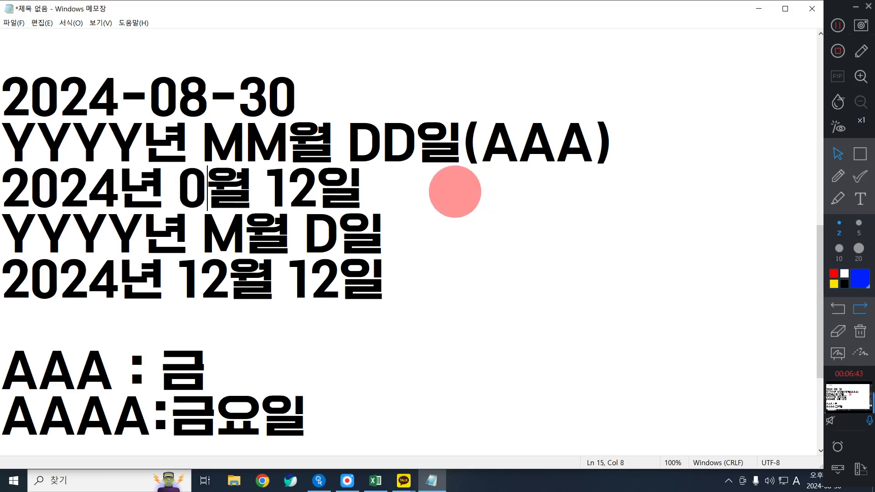
key(Delete)
key(Delete)
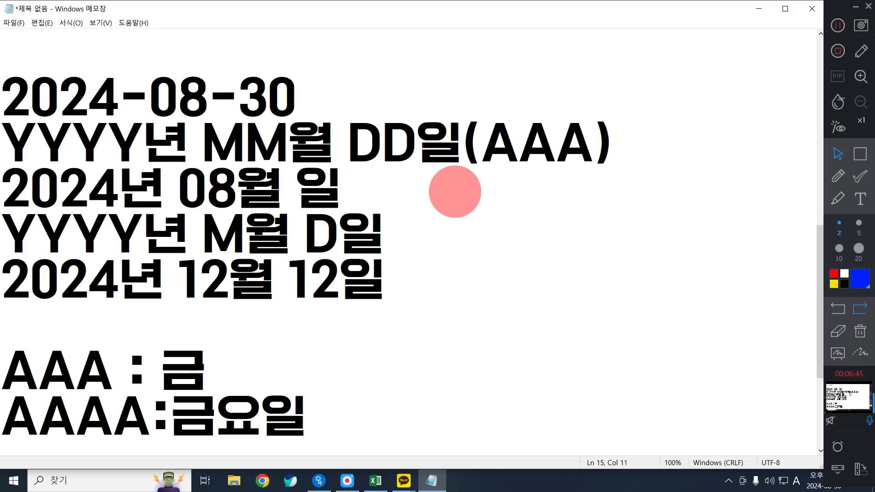
text(30)
key(Right)
key(Right)
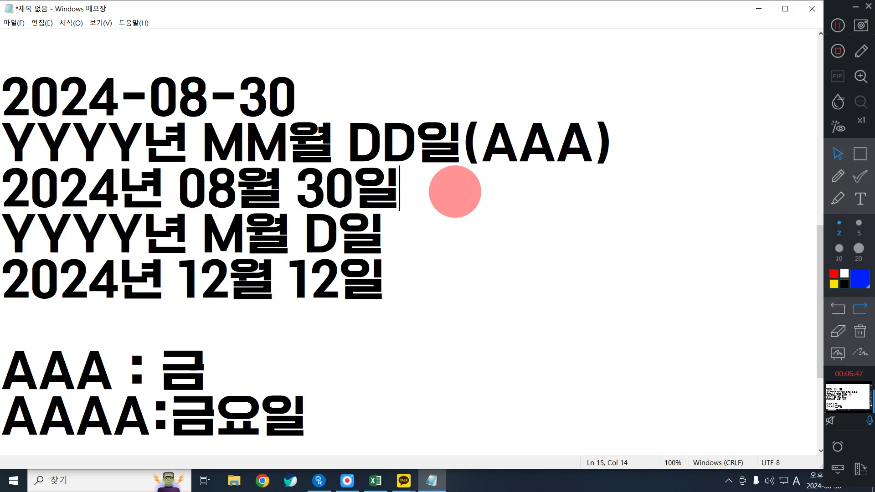
Append the short weekday in parentheses to that example, giving 2024년 08월 30일(금)
text((*)
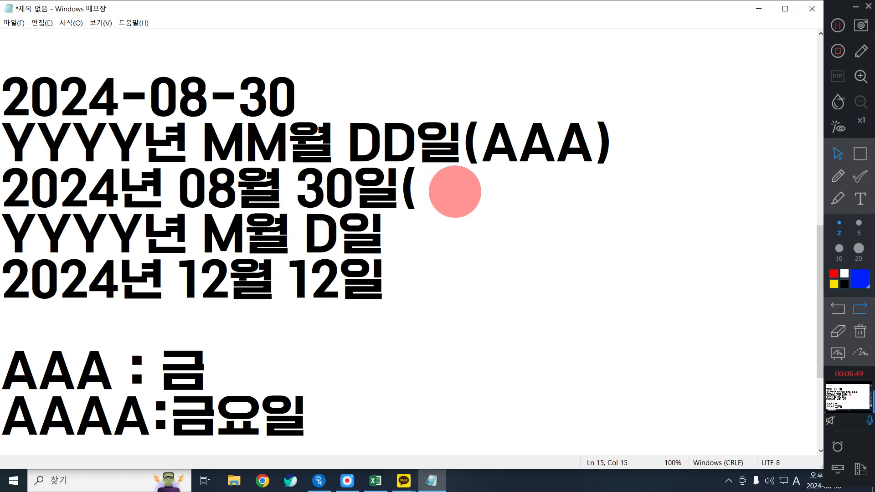
text(R)
key(BackSpace)
key(Hangul)
text(금))
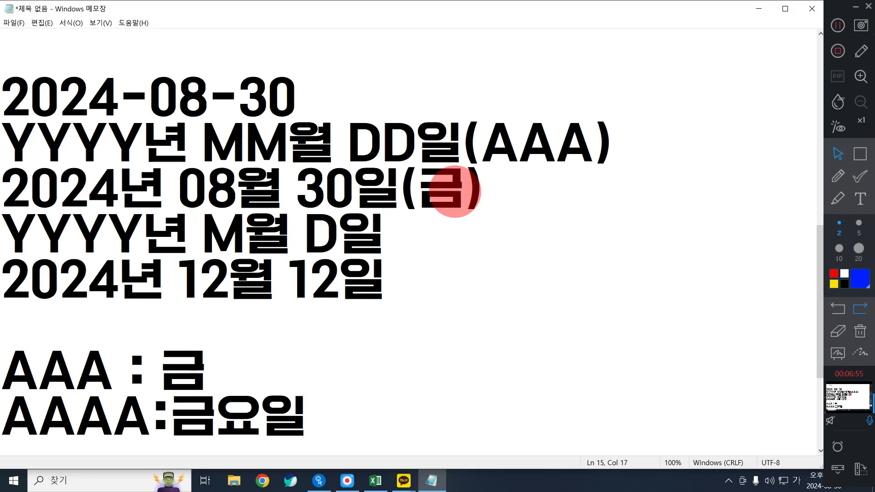
Append the four-letter weekday code in parentheses to the single-digit format, giving YYYY년 M월 D일(AAAA)
click(445, 231)
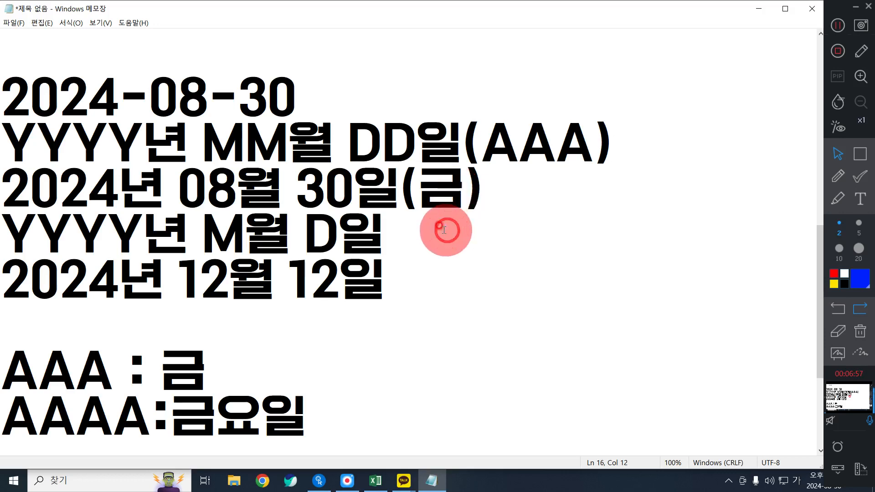
text((ㅁㅁ)
key(BackSpace)
key(BackSpace)
key(Hangul)
text(AAA)
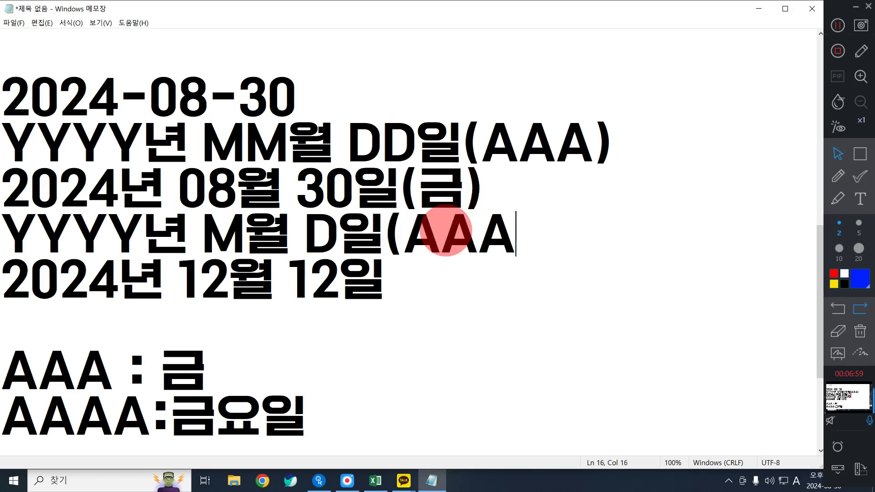
text(A))
Append the full weekday in parentheses to the example under it, giving 2024년 12월 12일(금요일)
click(449, 287)
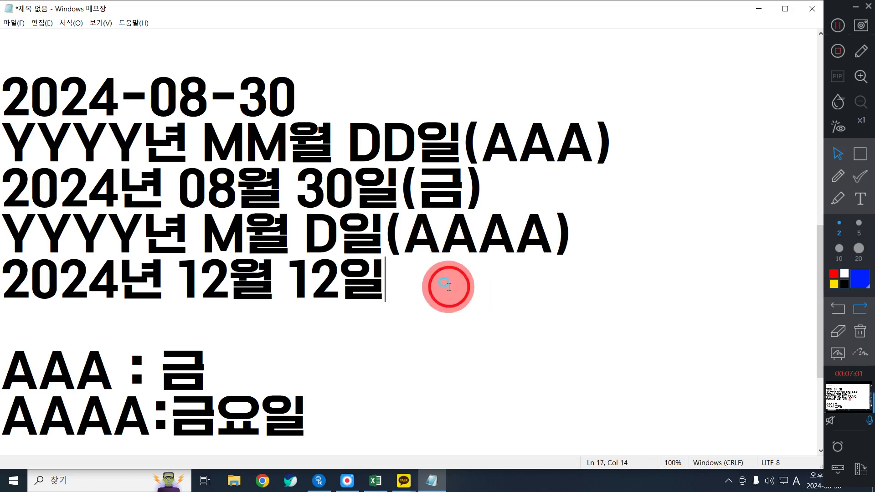
text((RM)
key(BackSpace)
key(BackSpace)
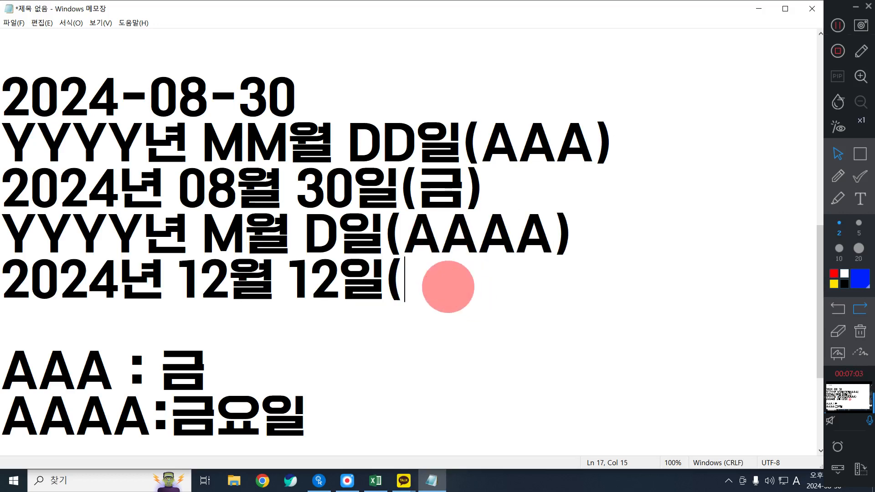
key(Hangul)
text(금요일))
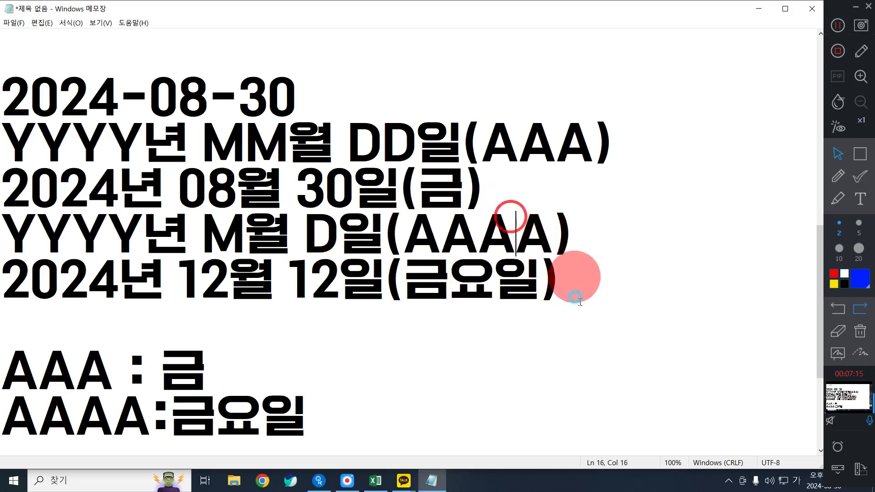
Insert a blank line above YYYY년 M월 D일(AAAA) to separate the two format-and-example pairs
drag(576, 283, 3, 109)
click(567, 278)
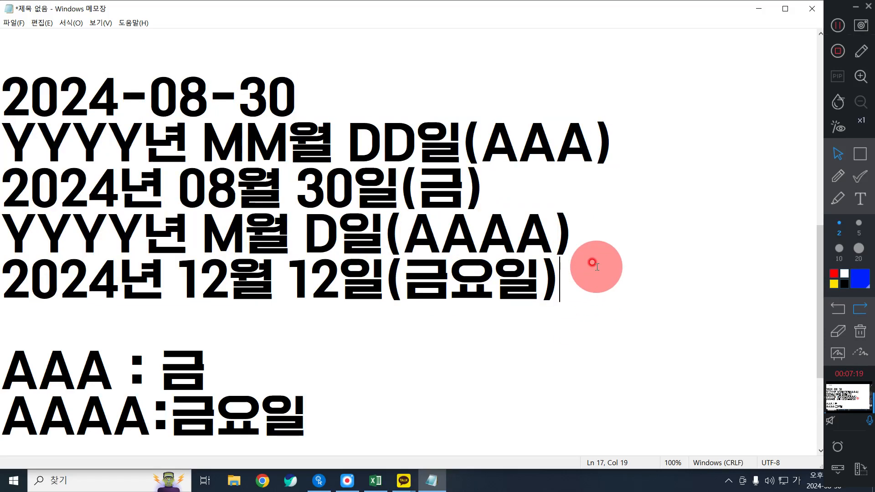
click(5, 233)
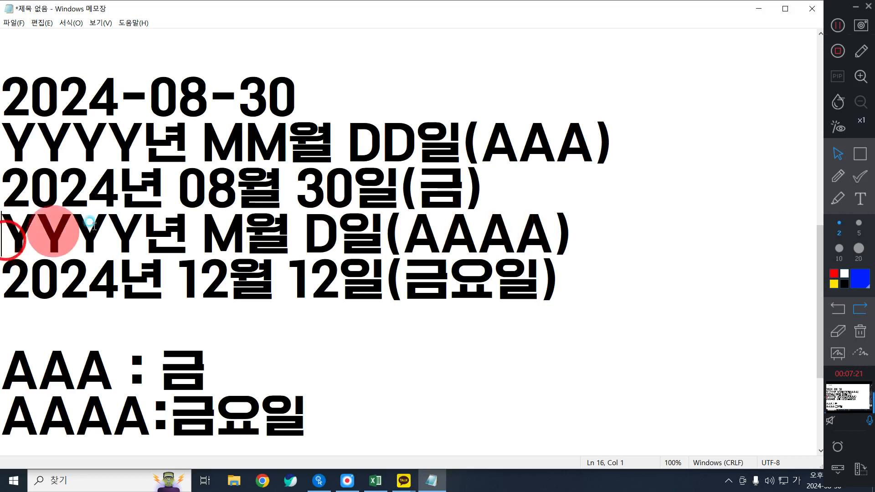
key(Return)
scroll(302, 220, down, 1)
scroll(655, 303, up, 1)
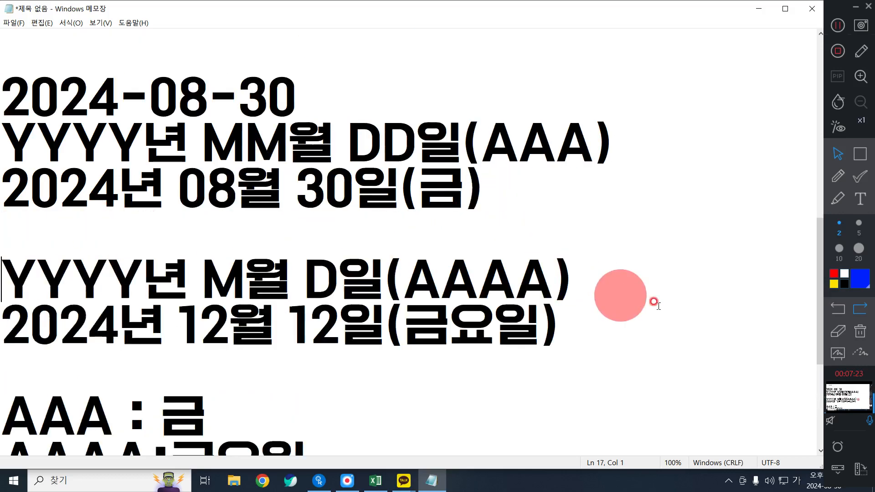
scroll(819, 307, down, 1)
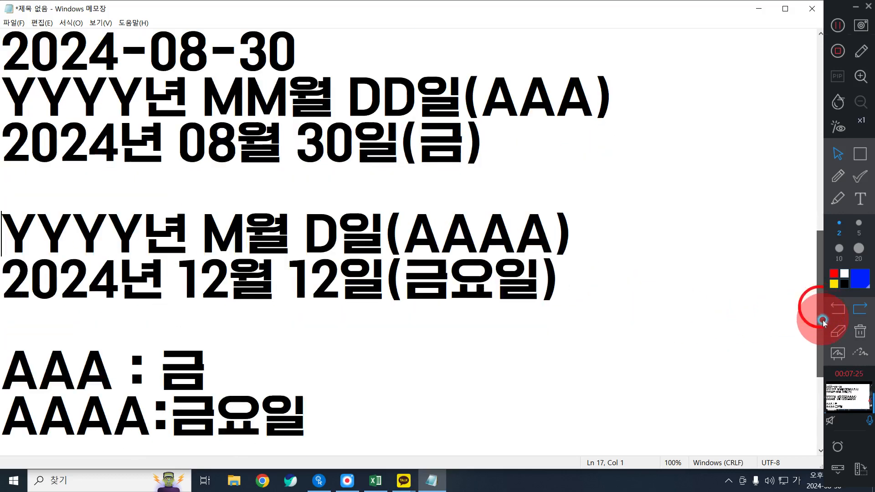
click(629, 322)
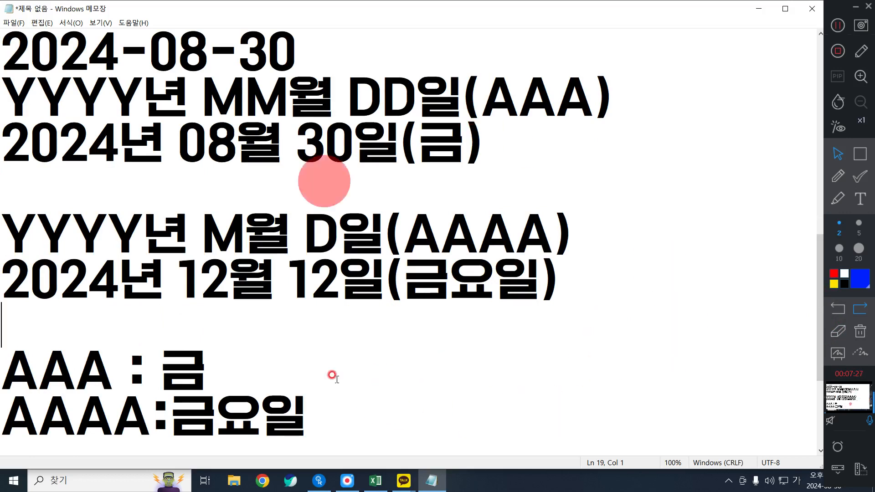
click(609, 360)
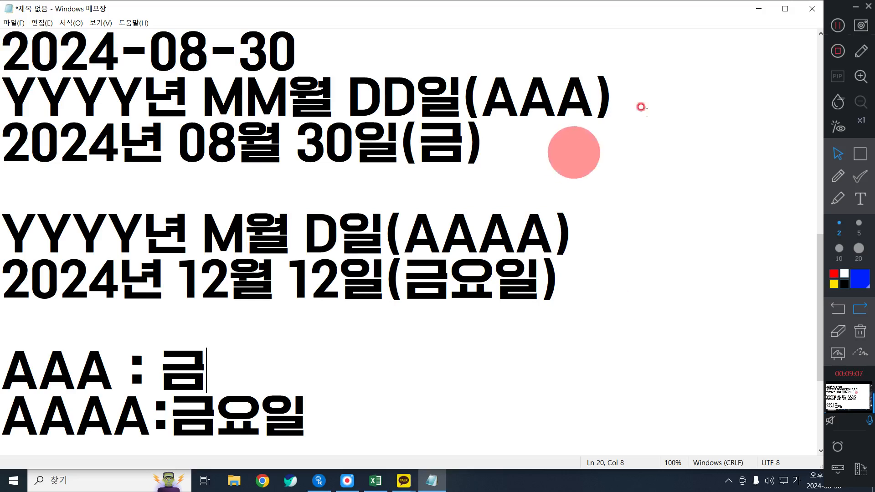
Switch to the Excel inventory sheet and narrow column A
click(759, 8)
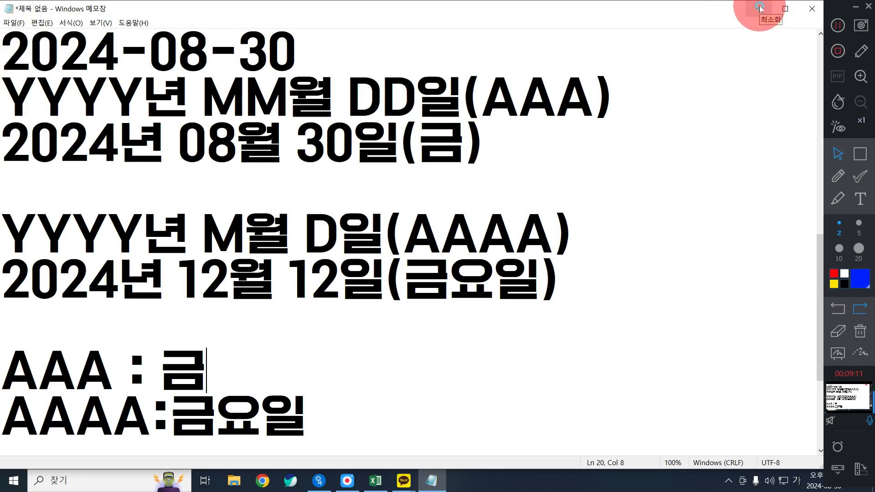
click(391, 267)
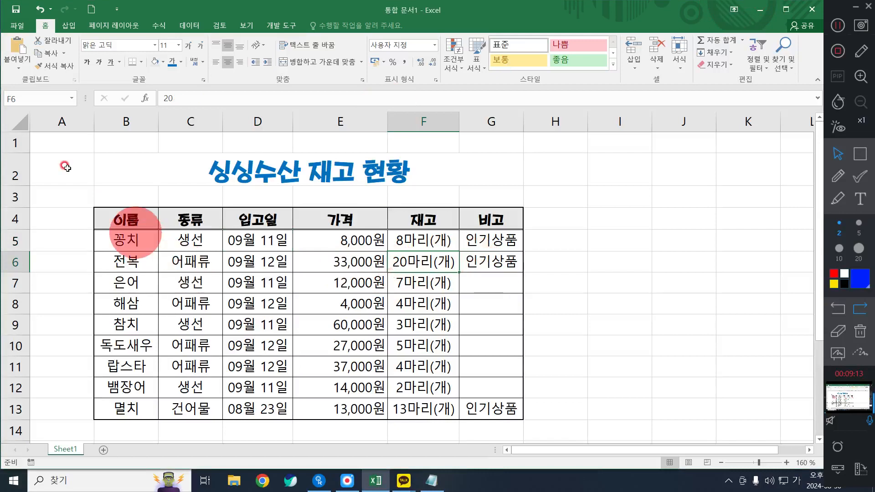
drag(94, 121, 65, 120)
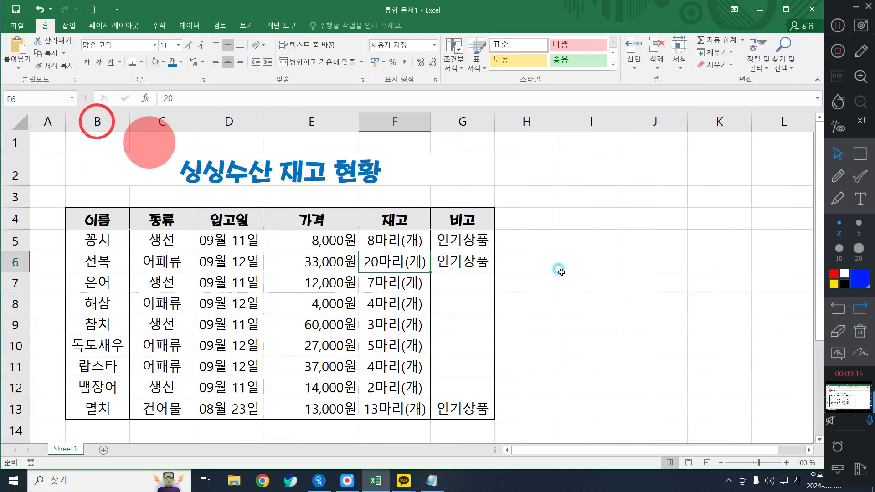
click(551, 284)
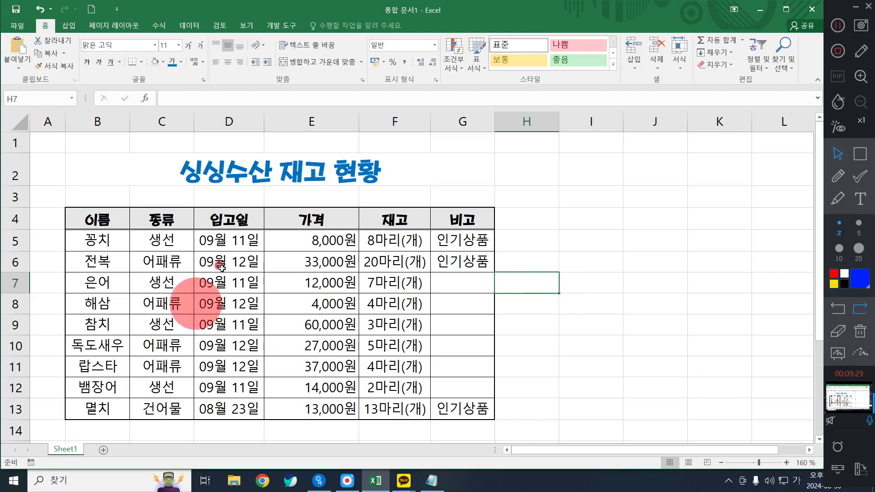
Highlight the example 2024년 08월 30일(금) in Notepad, and return to Excel with the 입고일 dates D5:D13 selected
drag(230, 239, 220, 411)
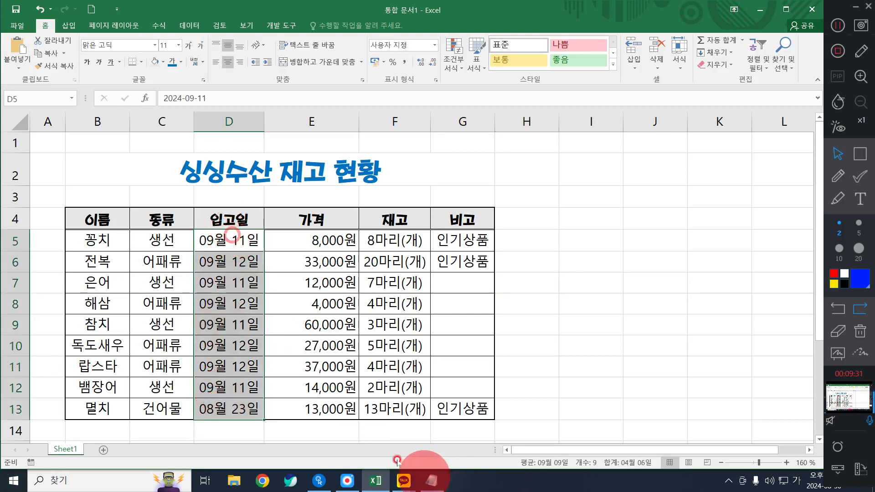
click(430, 481)
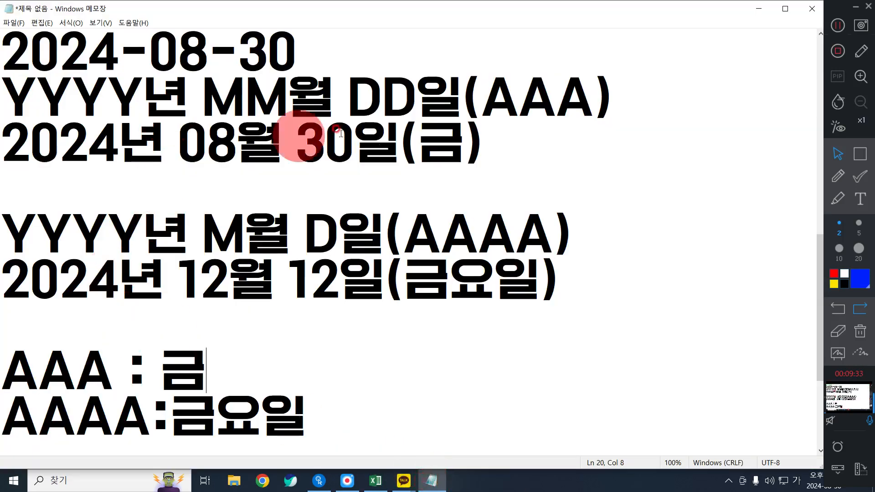
drag(498, 149, 4, 137)
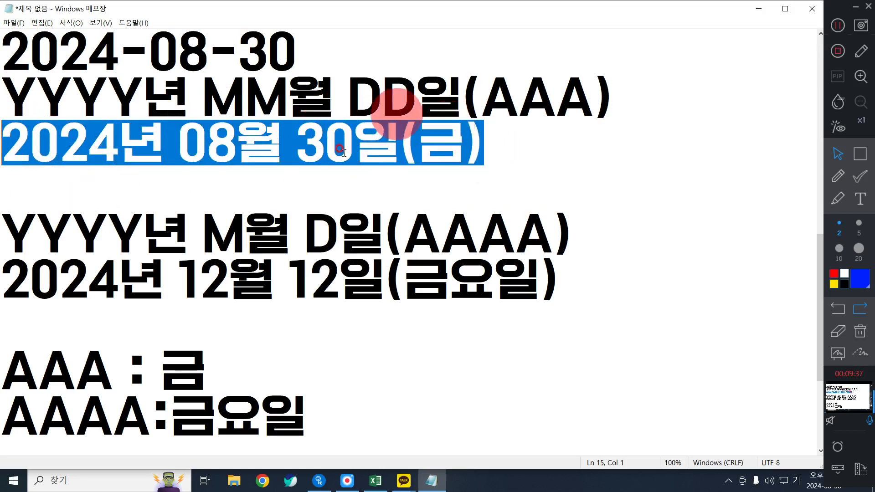
click(758, 9)
drag(224, 235, 204, 408)
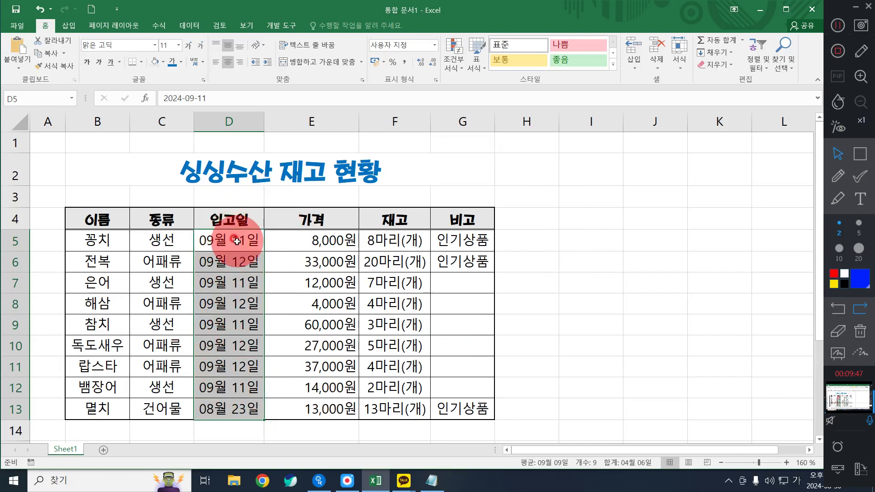
Outline the number format box with a blue rectangle using the screen annotation tool, and clear the mark
click(859, 154)
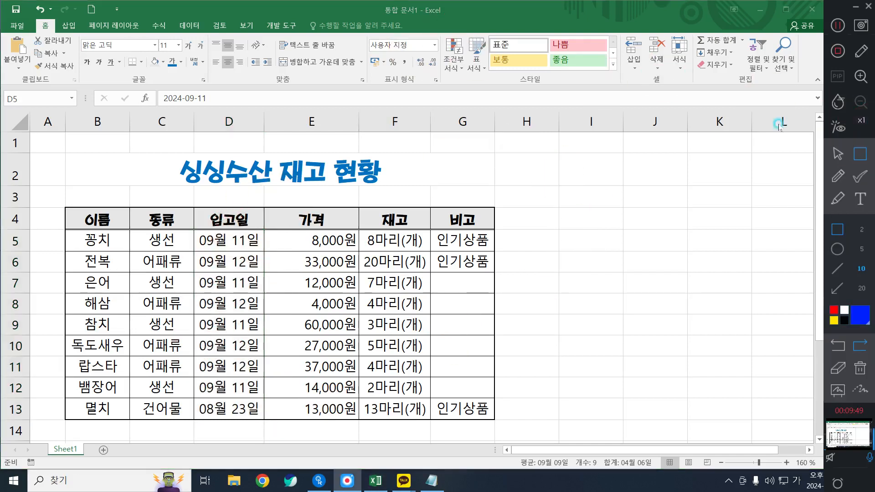
mouse_move(352, 31)
mouse_down()
mouse_move(445, 70)
mouse_move(444, 57)
mouse_up()
click(841, 136)
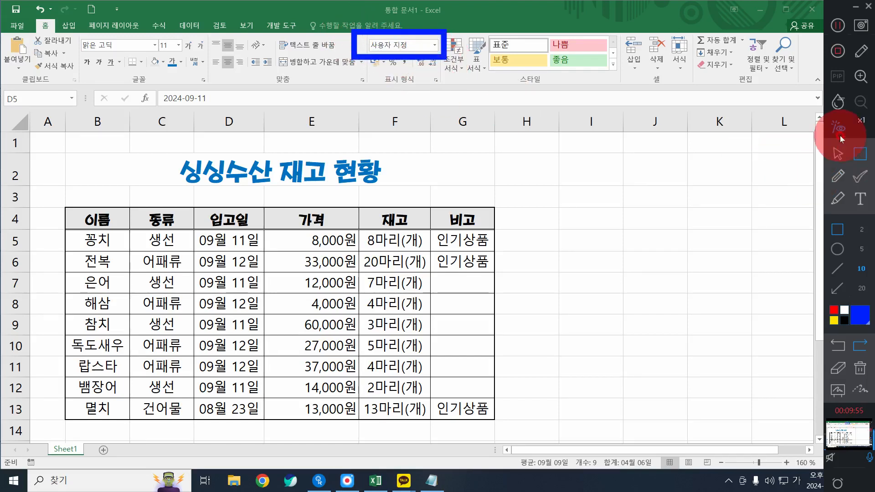
click(837, 154)
click(862, 337)
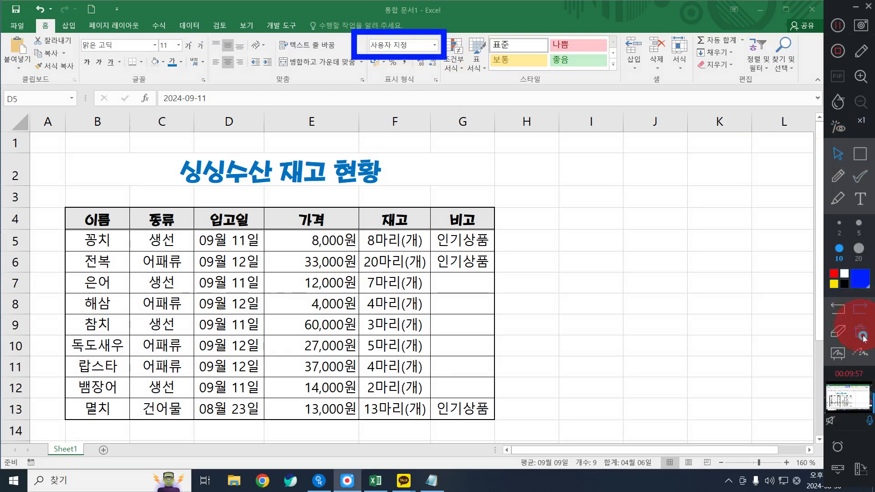
Open the cell format settings for the 입고일 dates D5:D13 at the 사용자 지정 number category
click(193, 332)
click(406, 44)
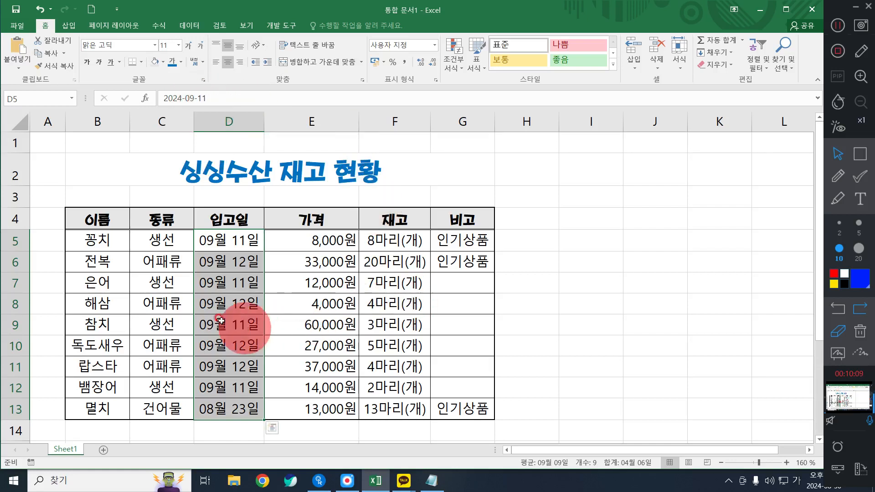
right_click(217, 290)
click(263, 227)
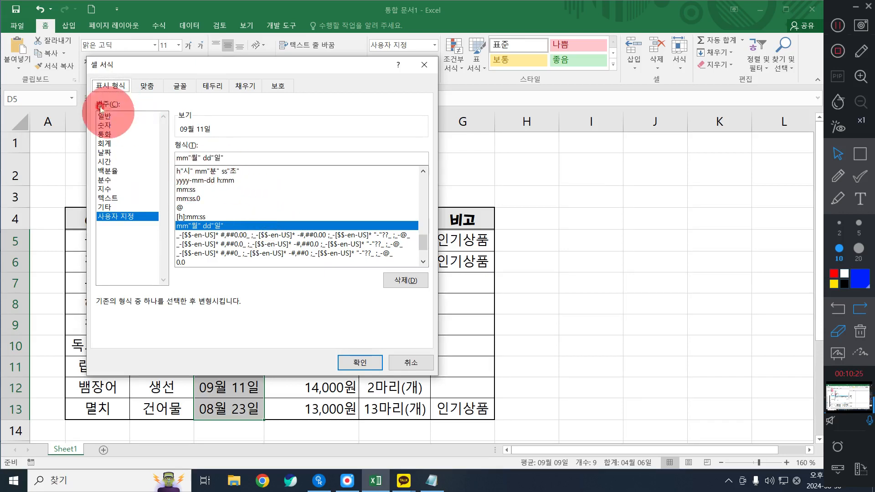
click(122, 219)
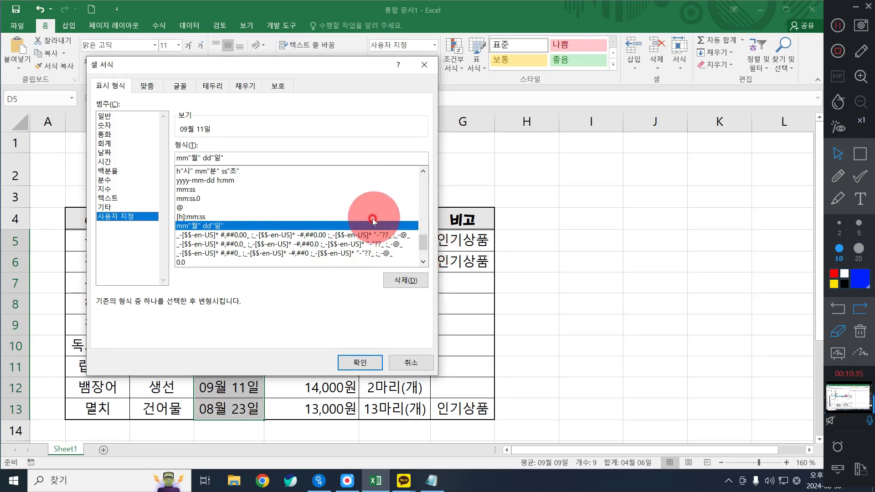
Look through the custom format list for the yyyy year-month-day date formats and magnify them
click(423, 170)
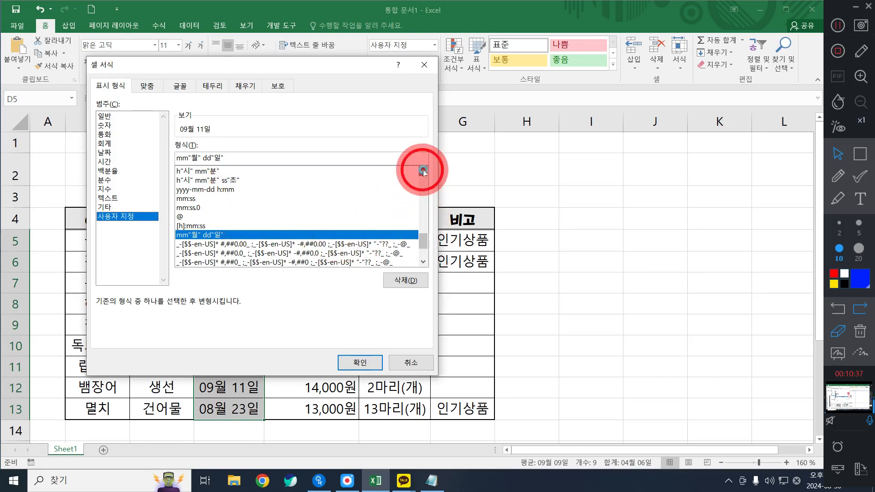
click(423, 171)
click(423, 172)
click(422, 172)
click(423, 171)
click(423, 171)
click(423, 171)
click(423, 171)
click(423, 171)
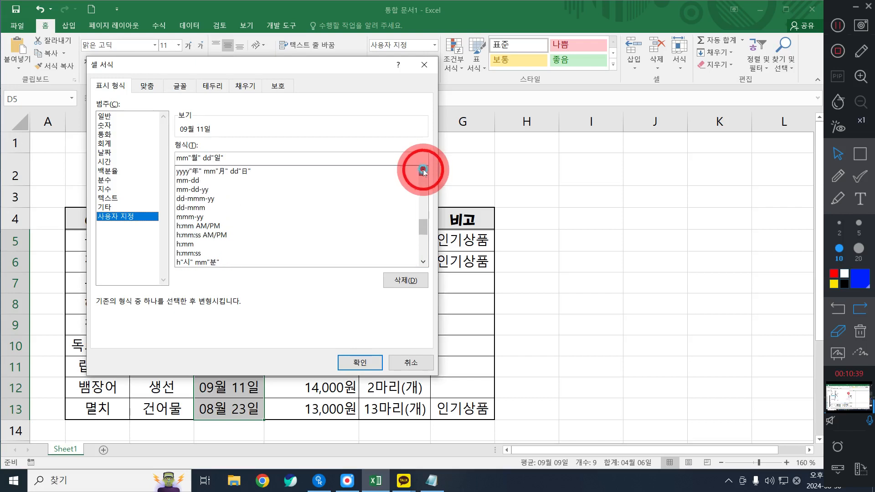
click(422, 171)
click(423, 171)
click(423, 171)
click(423, 172)
click(423, 171)
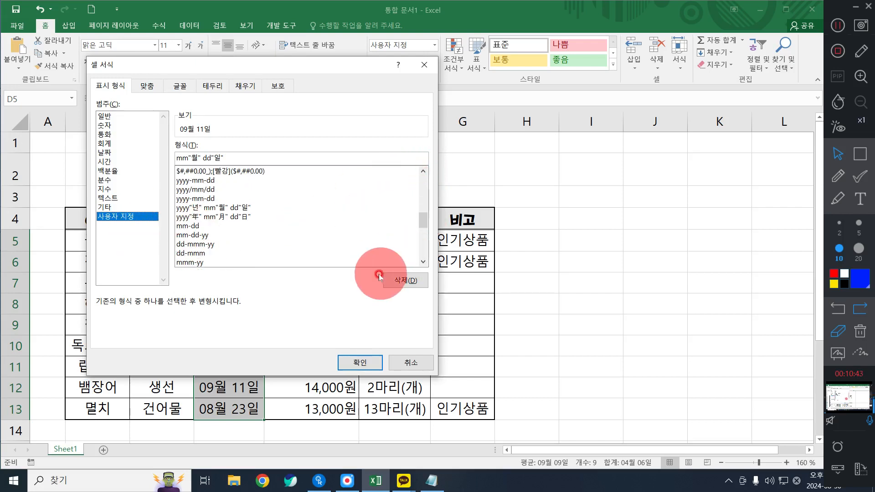
key(super+plus)
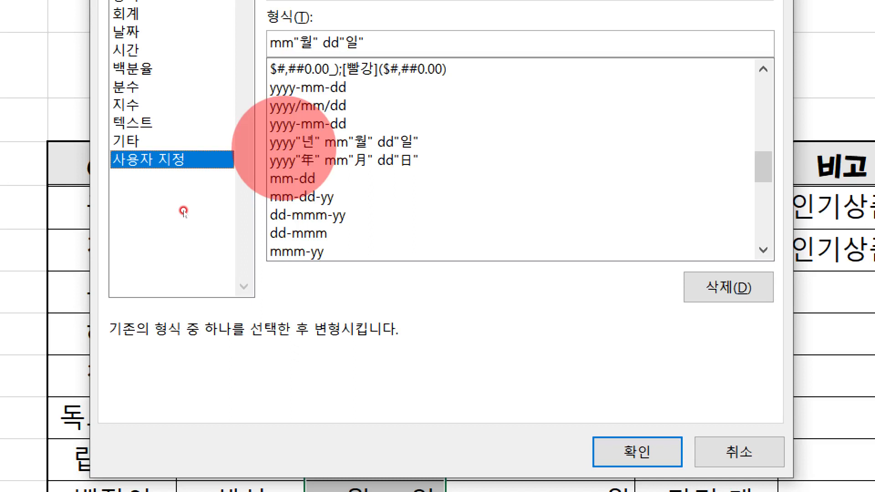
Choose the format yyyy"년" mm"월" dd"일" for the 입고일 dates, and highlight the weekday code AAA in the Notepad notes
click(284, 143)
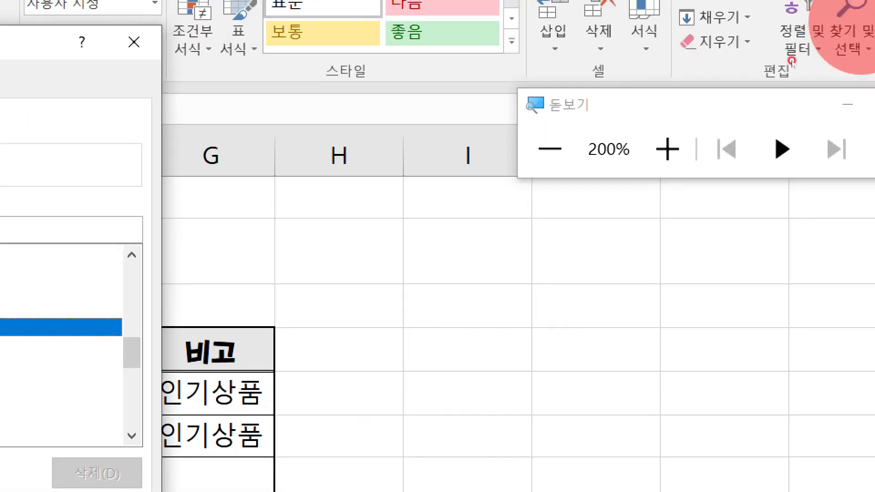
click(838, 94)
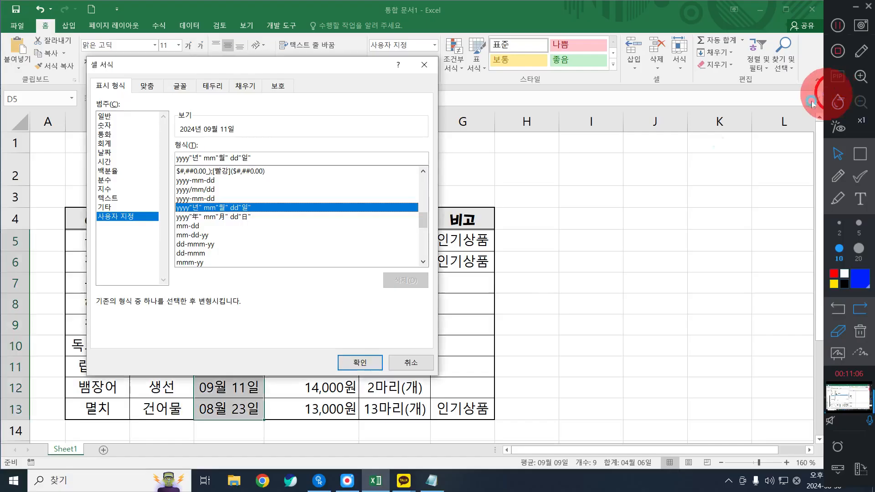
click(430, 481)
click(401, 143)
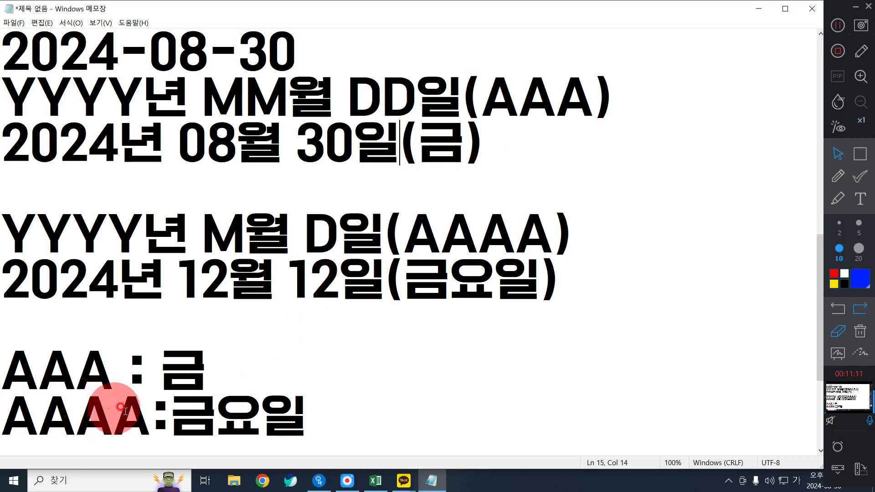
drag(114, 367, 4, 369)
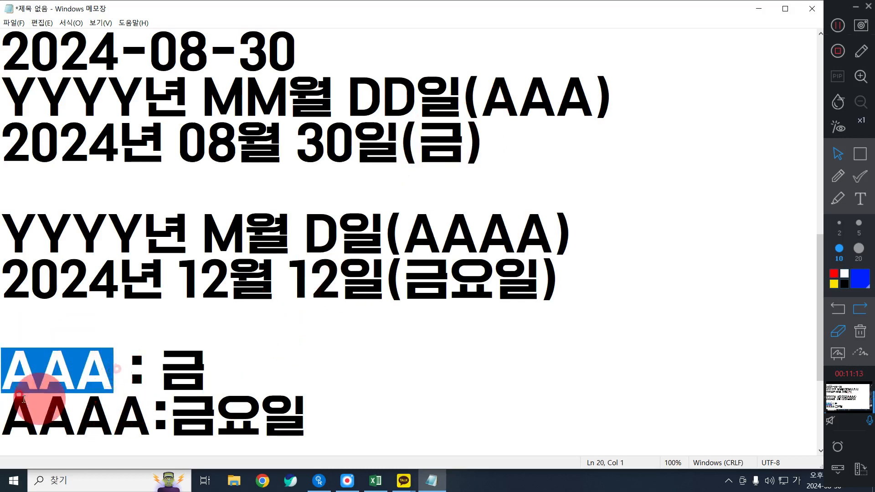
click(759, 9)
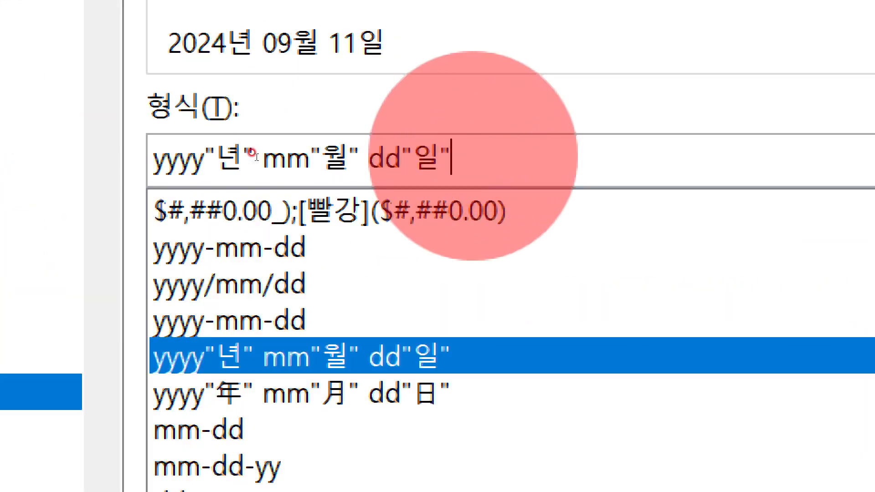
Append (AAA) to the date format, making yyyy"년" mm"월" dd"일"(AAA), and apply it to the 입고일 dates D5:D13
text(()
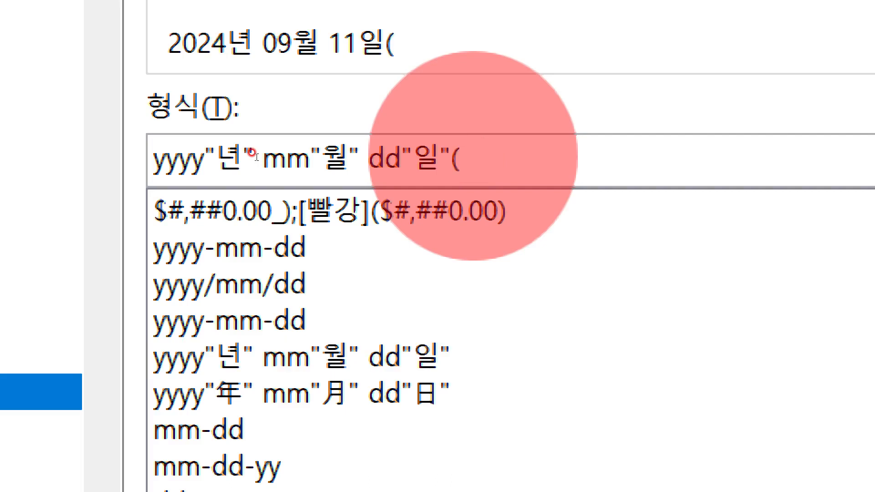
text(AAAA)
key(BackSpace)
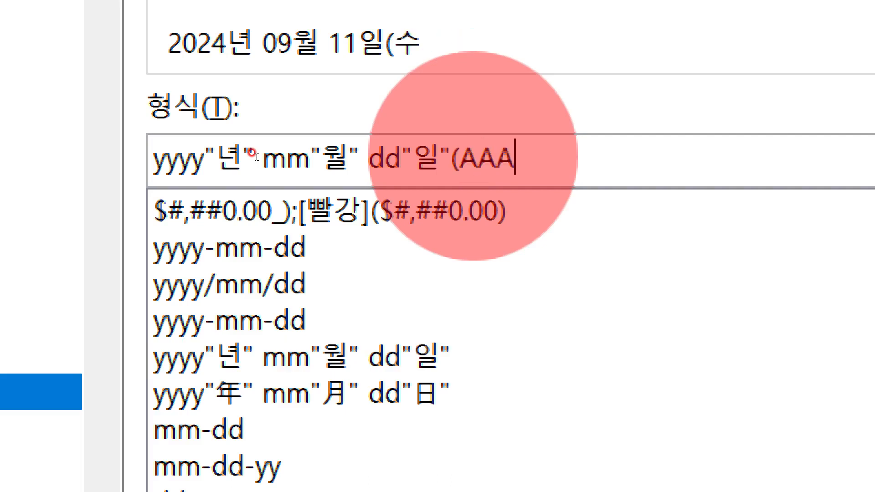
text())
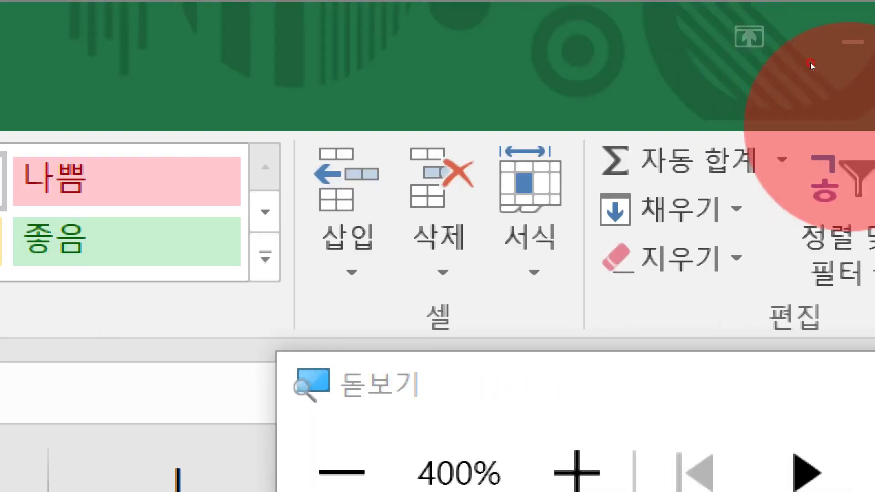
key(super+minus)
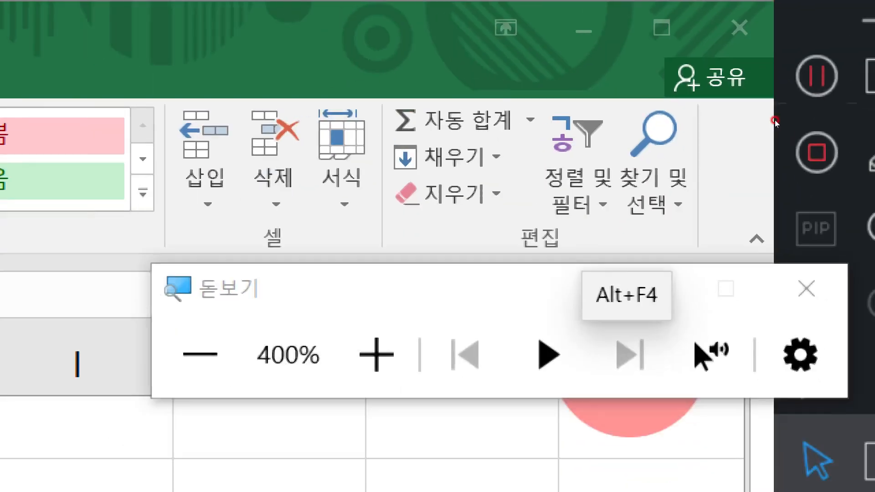
key(super+minus)
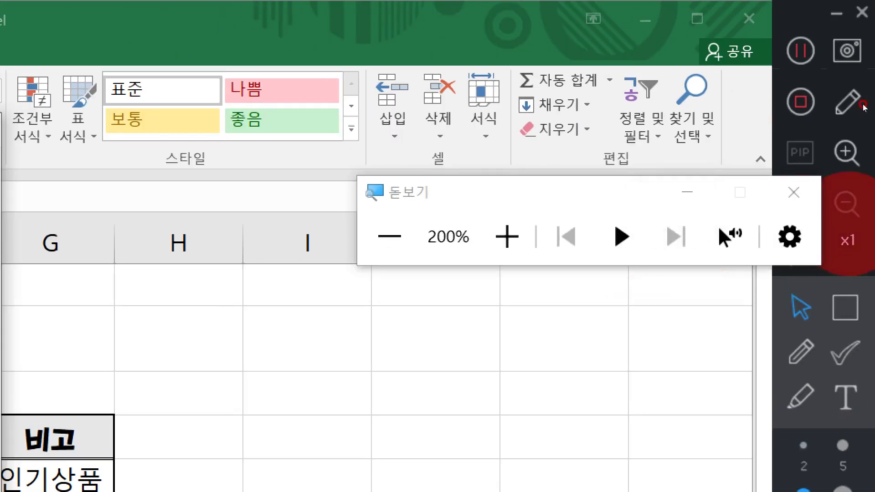
click(788, 192)
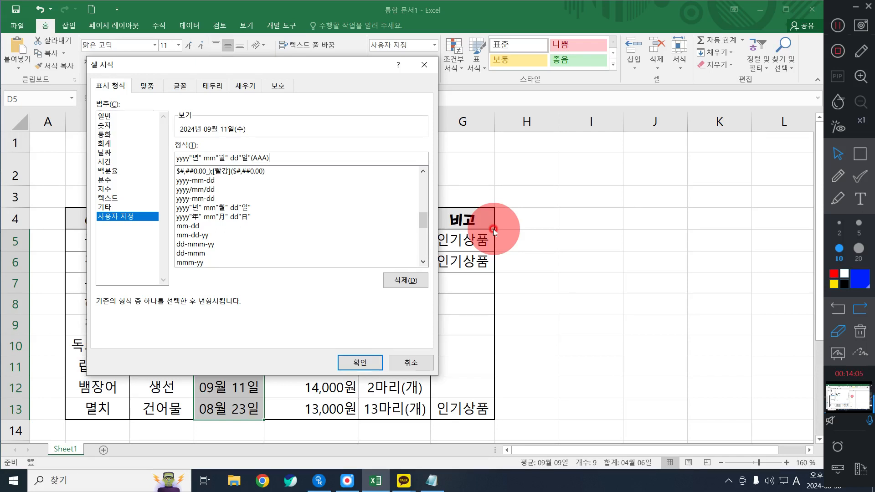
click(360, 361)
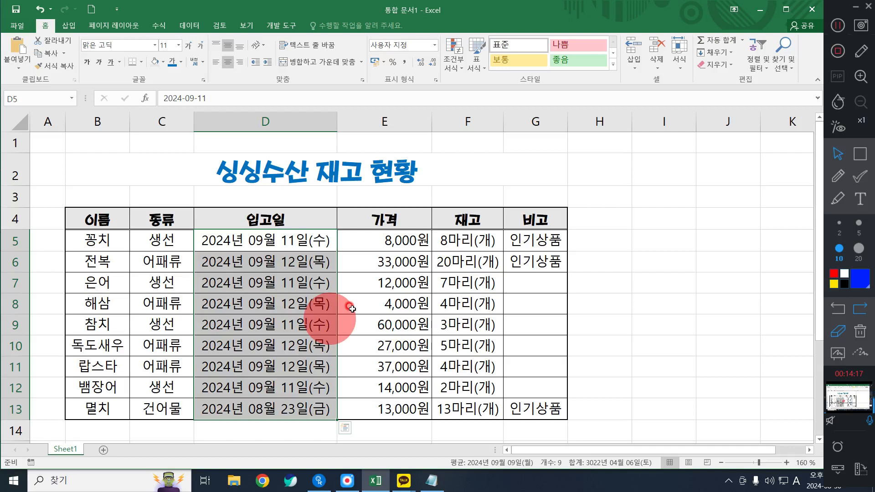
click(225, 249)
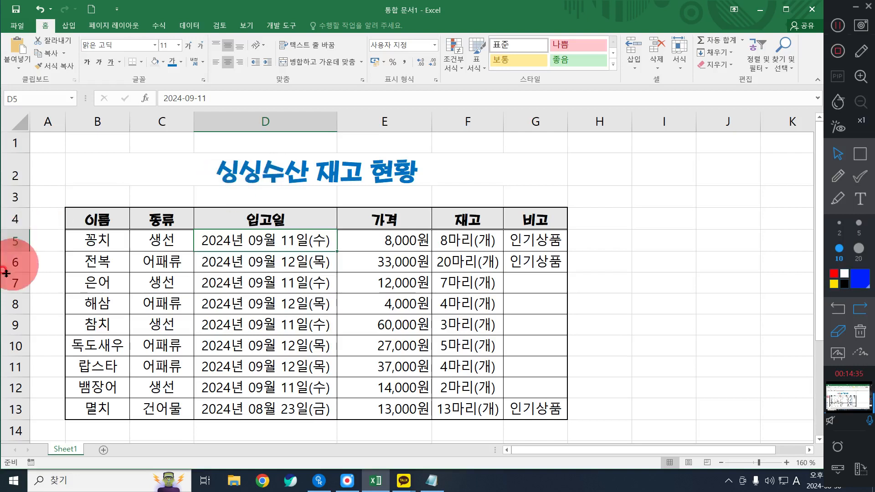
Try to remove the fill color from the whole table B4:G13
drag(91, 217, 535, 405)
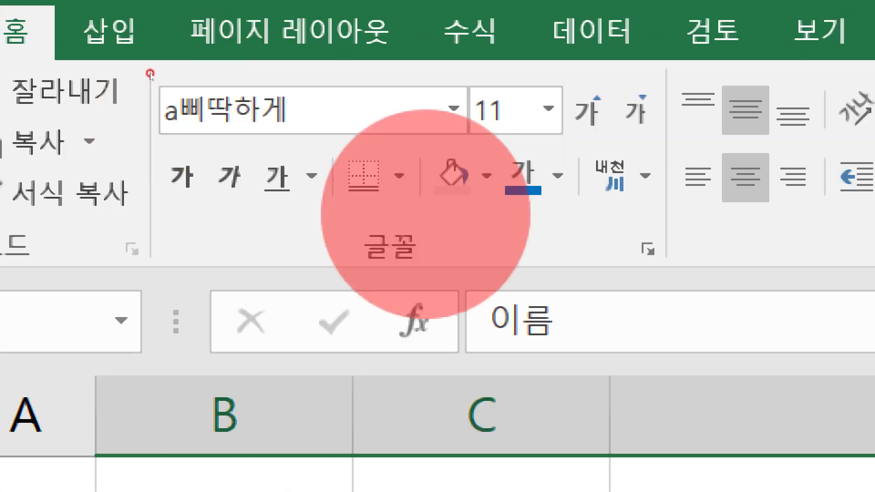
click(449, 196)
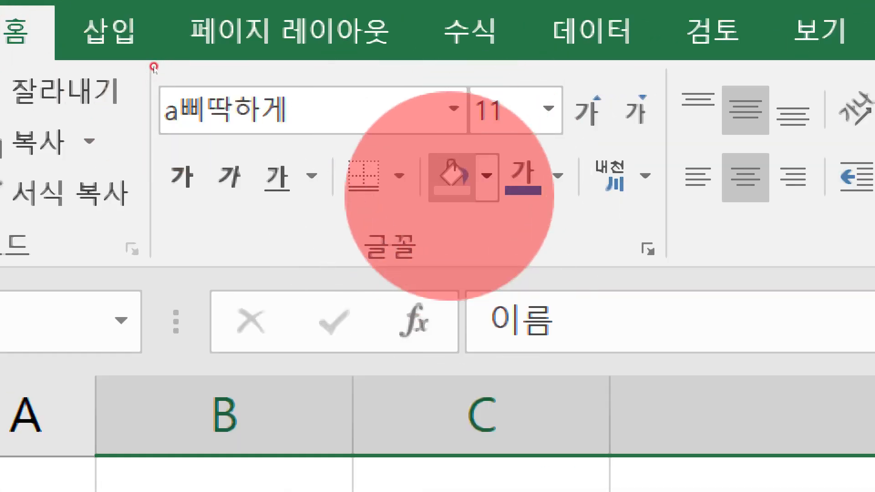
click(449, 196)
click(486, 176)
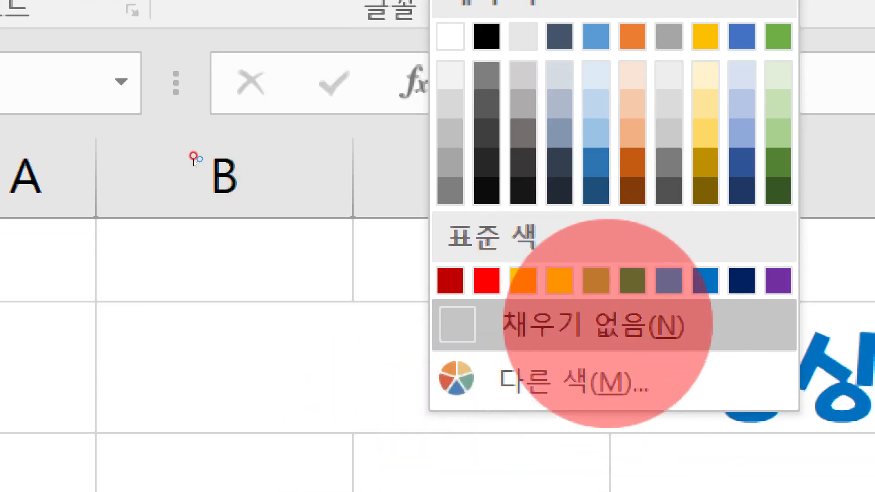
key(ctrl)
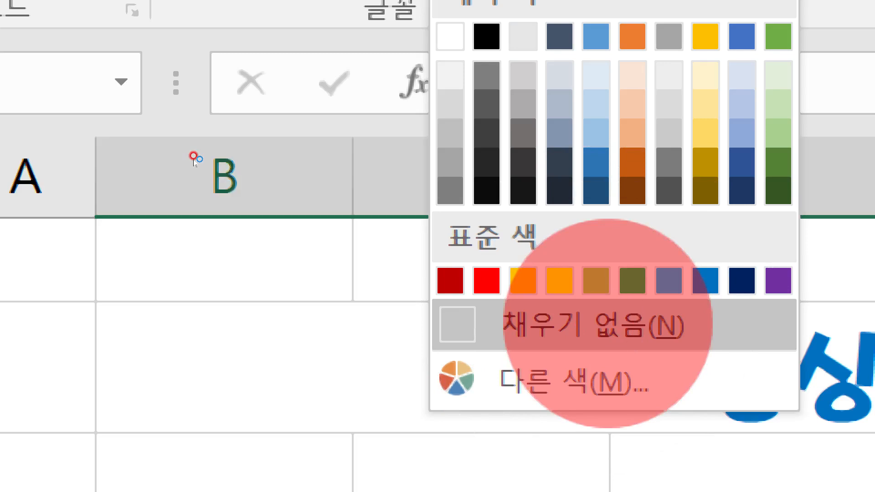
click(608, 324)
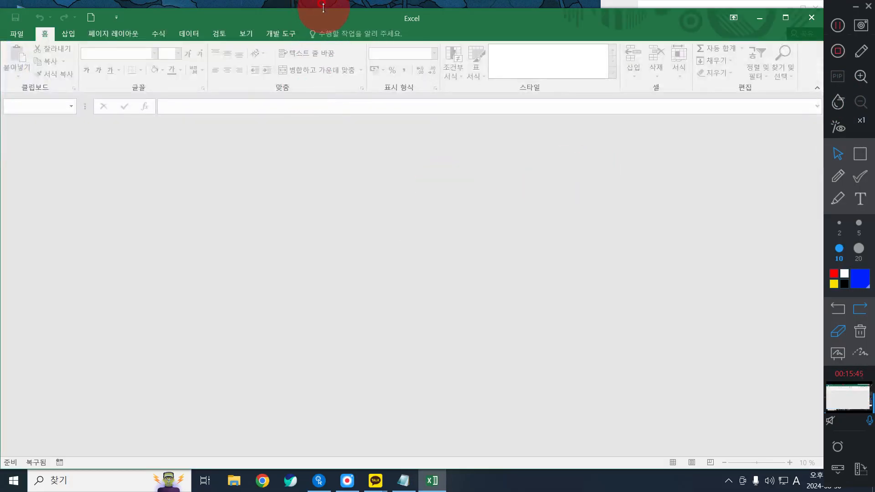
Close the empty Excel window, keeping the recovered files for viewing at the next start
double_click(324, 5)
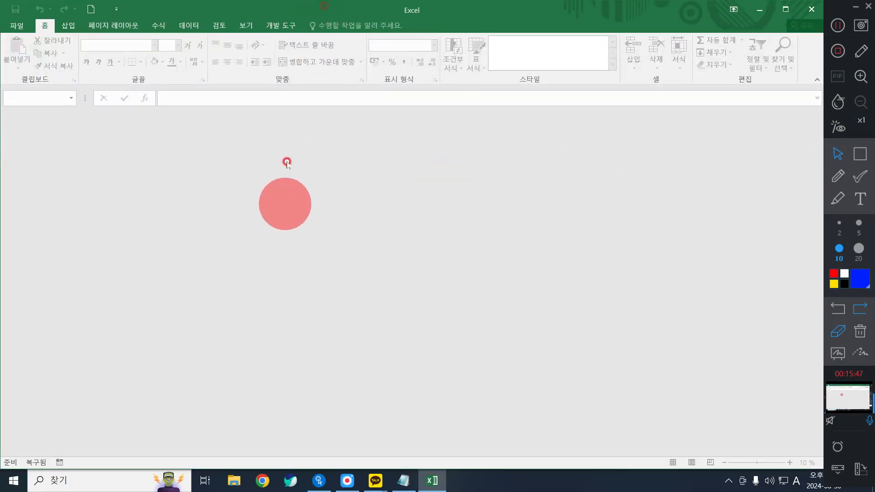
click(822, 8)
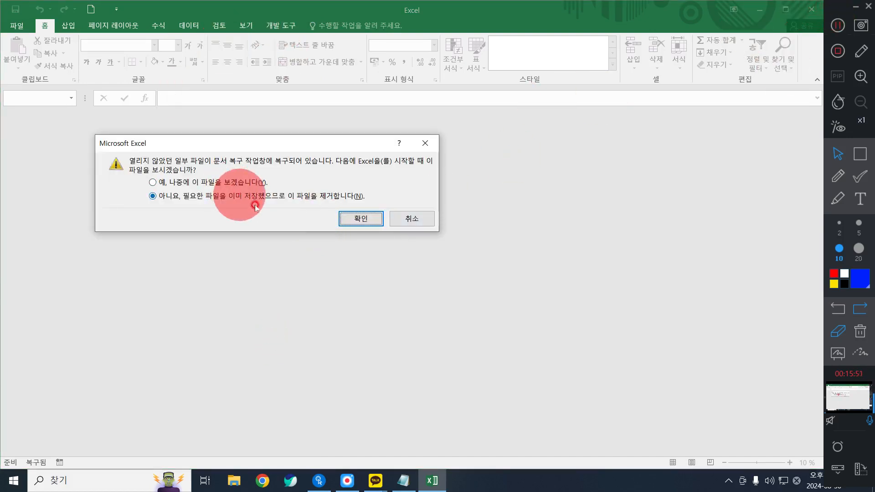
click(251, 182)
click(360, 218)
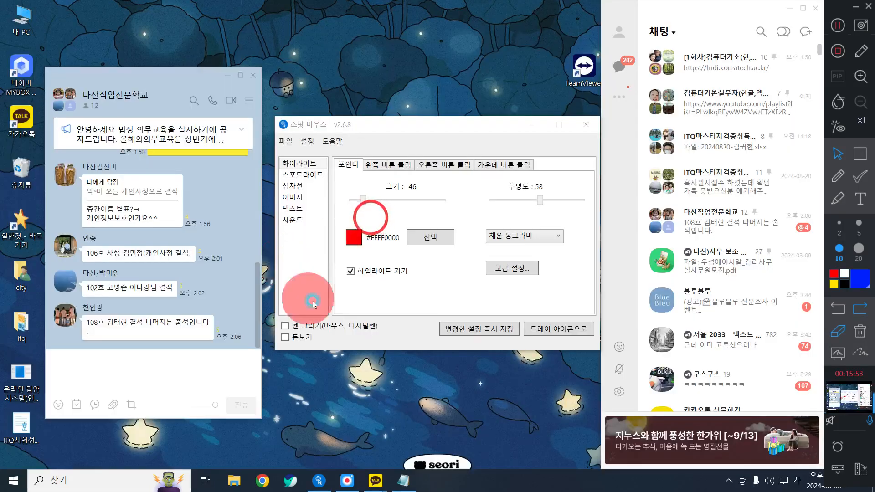
Close the chat room and 스팟 마우스 windows, and minimize the chat list to clear the desktop
click(252, 75)
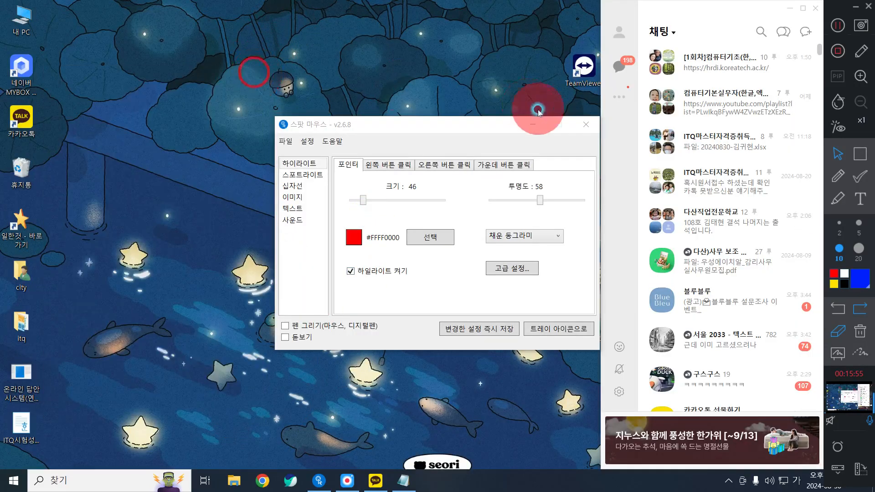
click(583, 127)
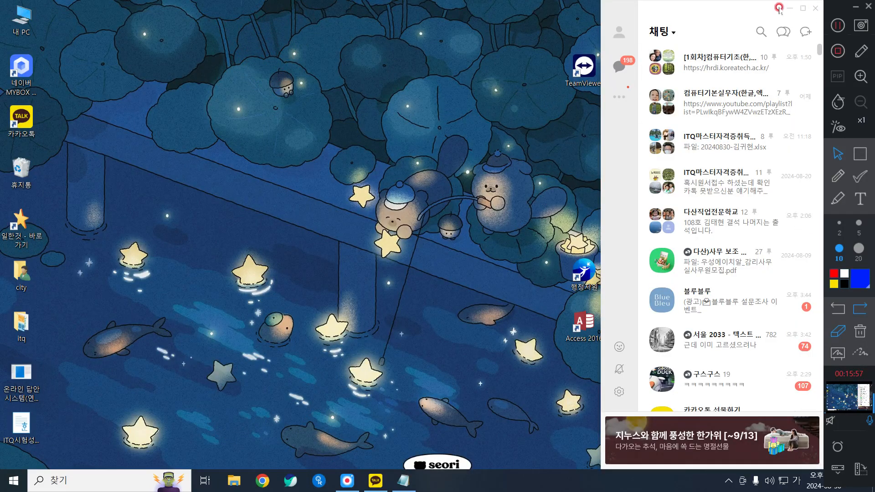
click(791, 14)
Restart Excel and open the recovered workbook 통합 문서1 (version 1).xlsb in a maximized window without the blank workbook and recovery list
double_click(627, 324)
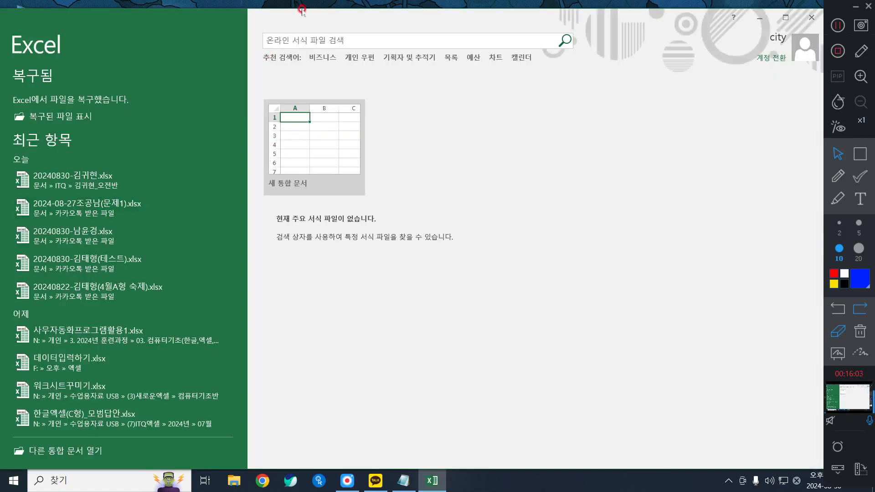
click(61, 114)
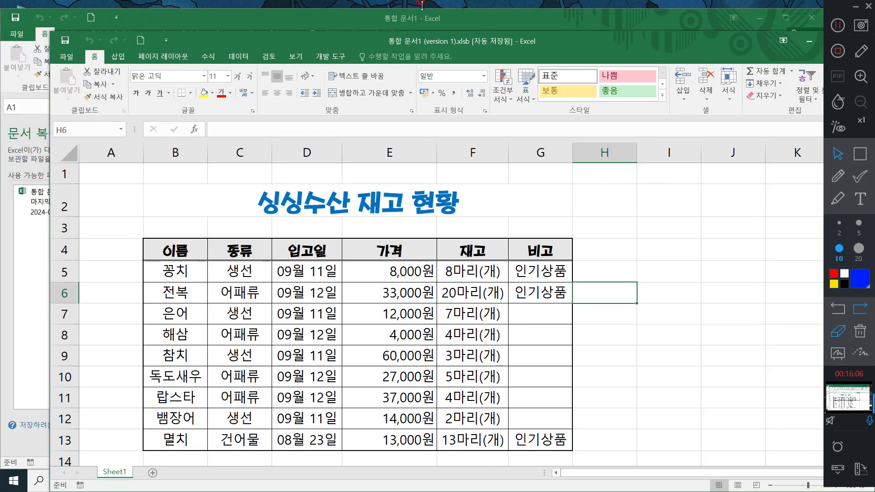
click(421, 12)
click(810, 18)
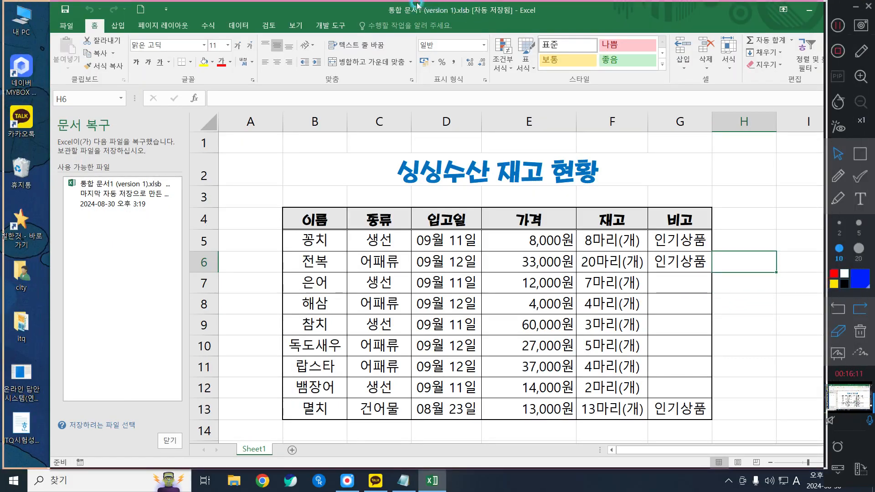
double_click(410, 12)
click(117, 441)
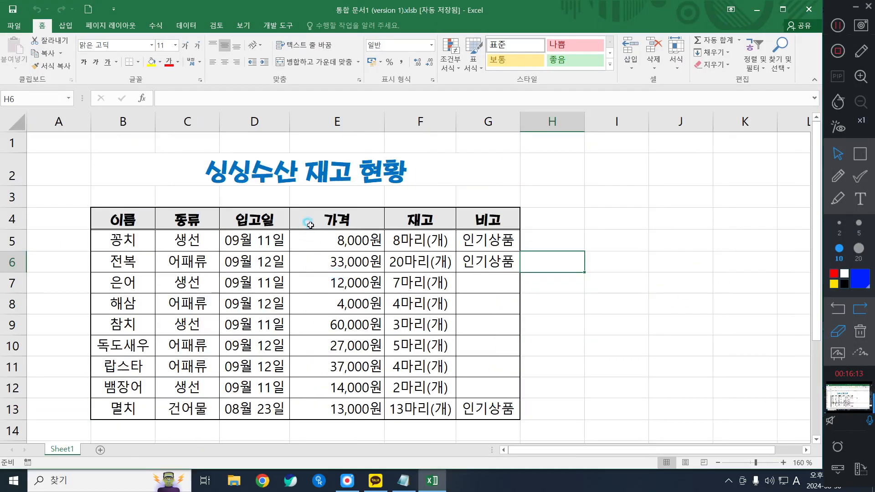
click(305, 223)
click(160, 62)
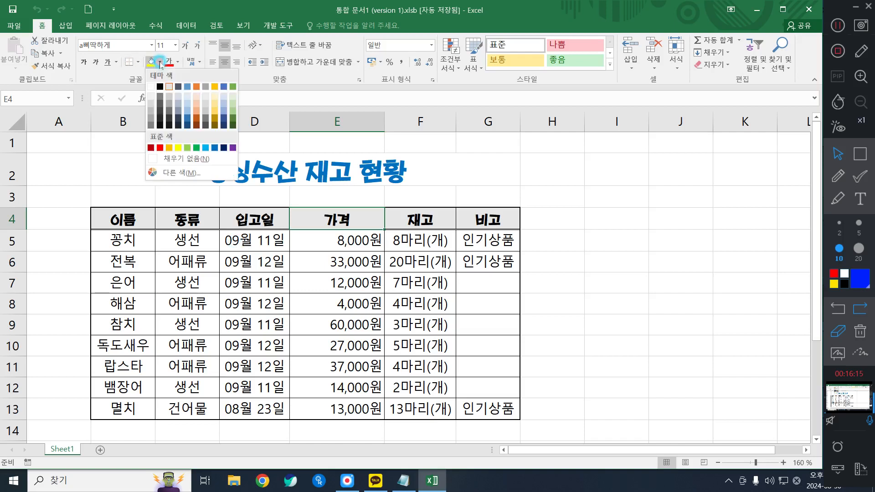
click(449, 219)
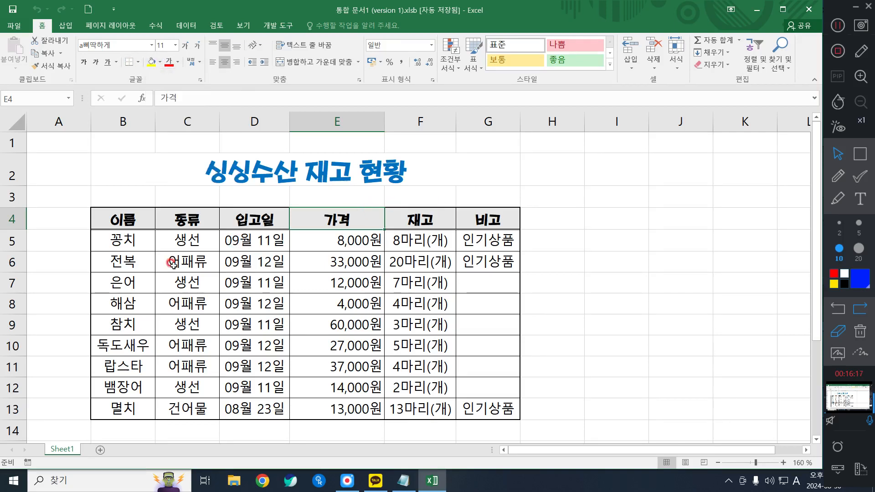
Remove the fill color and all borders from the table B4:G13
drag(132, 220, 480, 408)
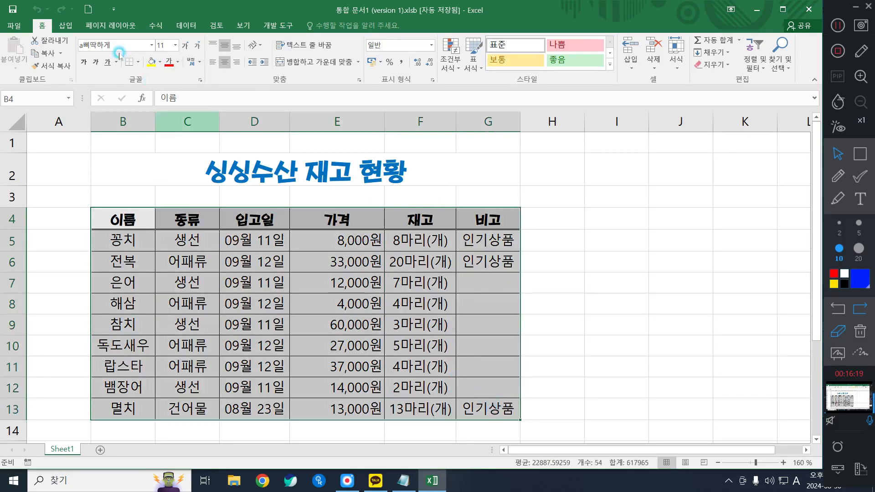
click(160, 62)
click(177, 158)
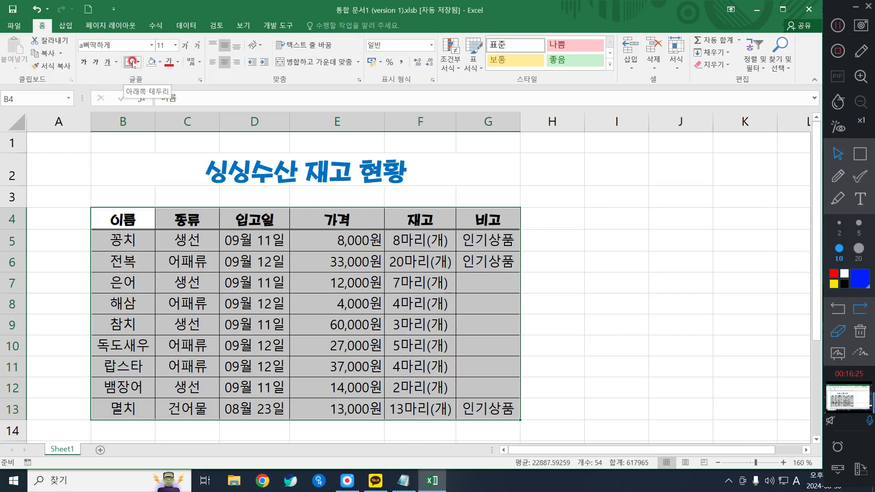
key(ctrl+q)
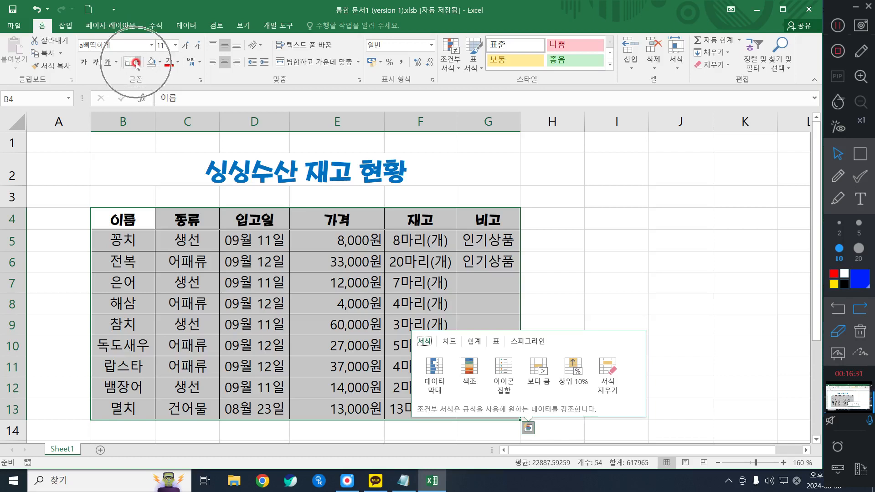
click(136, 63)
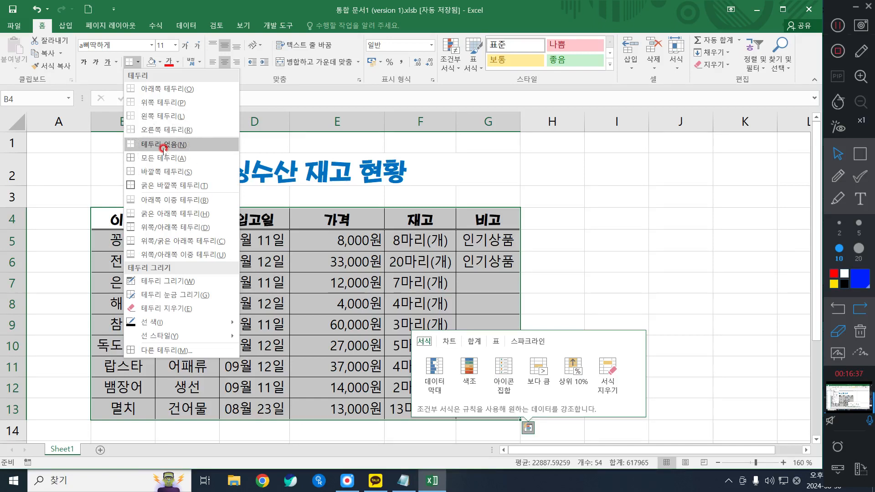
click(163, 145)
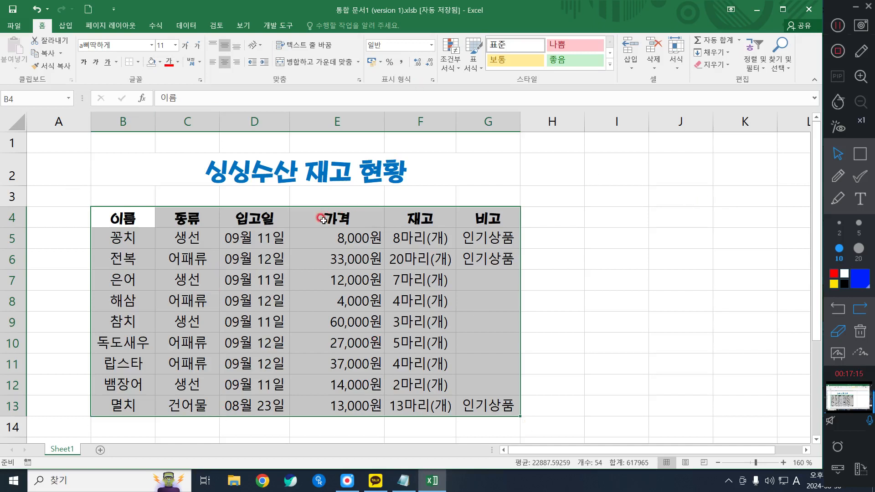
Select the table B4:G13 and outline the upper part of the cell styles with a blue rectangle using the screen annotation tool
drag(126, 221, 490, 410)
click(477, 59)
click(859, 154)
mouse_move(482, 33)
mouse_down()
mouse_move(617, 57)
mouse_move(687, 56)
mouse_up()
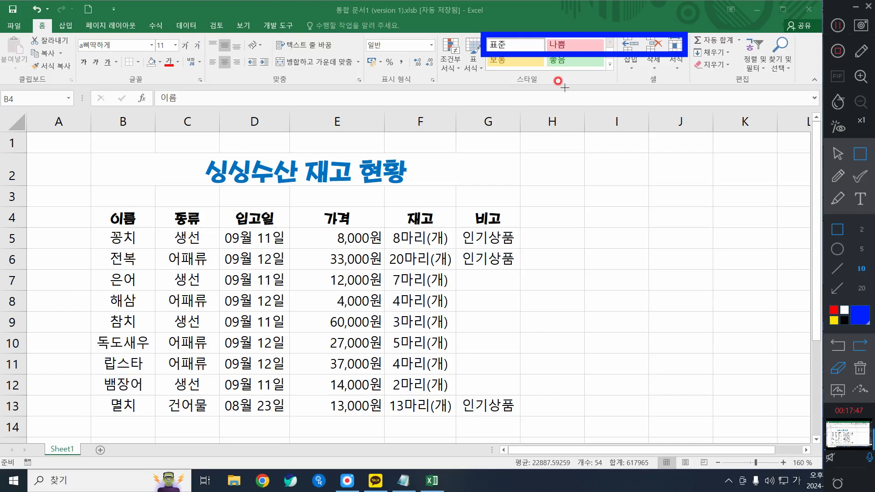
Erase the blue annotation rectangle, and narrow the Excel window to show the collapsed styles group before widening it to full width again
click(860, 367)
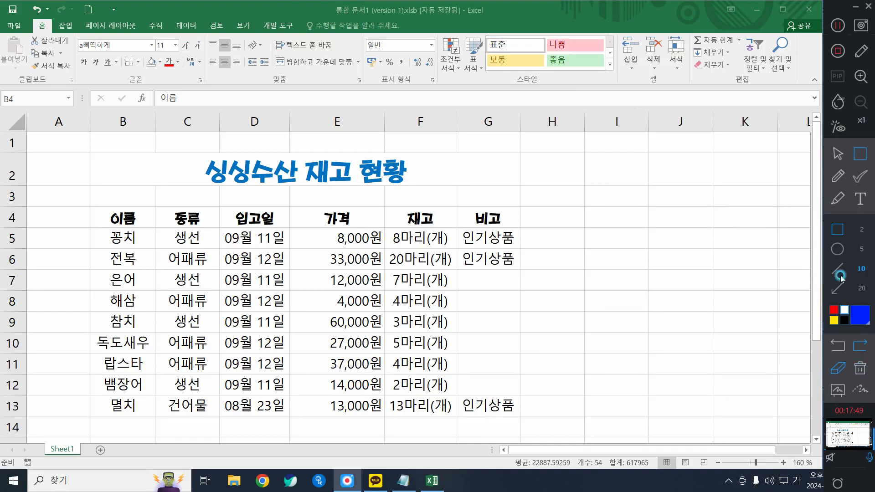
click(838, 156)
drag(820, 35, 633, 35)
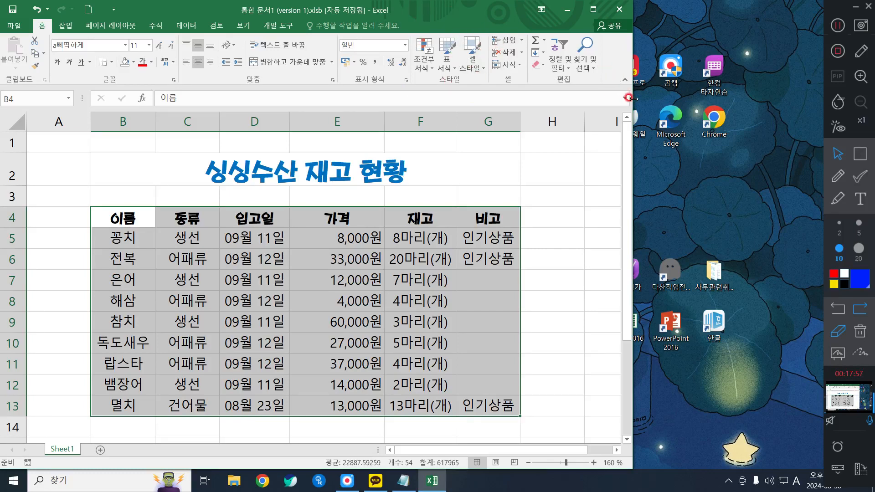
drag(629, 97, 826, 114)
Outline the 표 서식 command with a blue annotation rectangle, erase the drawing and return to normal pointer mode
click(859, 153)
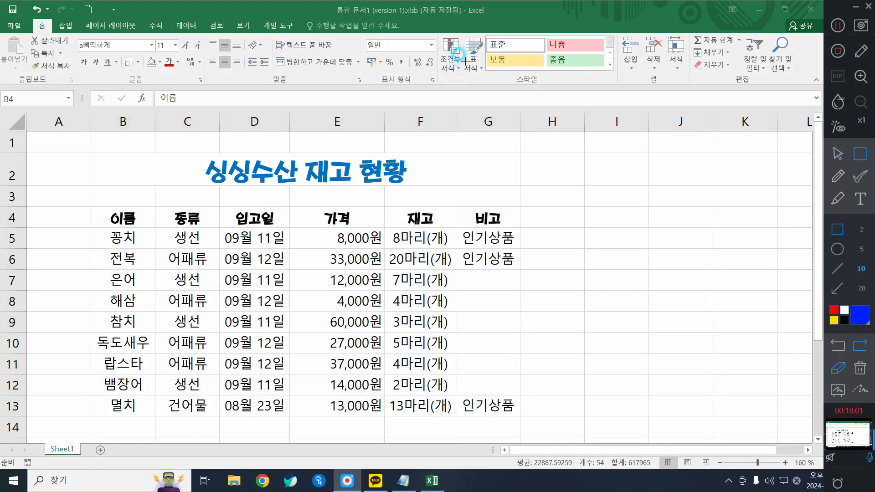
drag(454, 48, 486, 81)
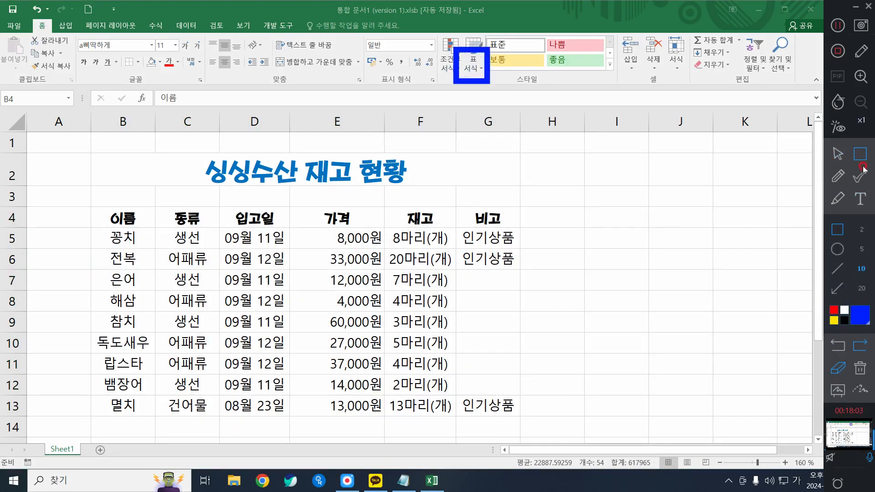
click(861, 368)
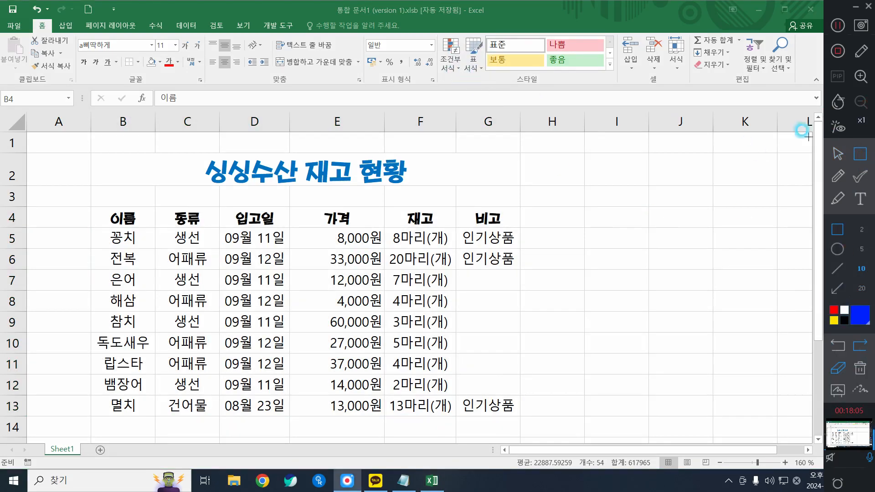
click(838, 154)
Format B4:G13 as a table with headers in the gray banded medium style, briefly opening and minimizing the 스팟 마우스 window
click(473, 55)
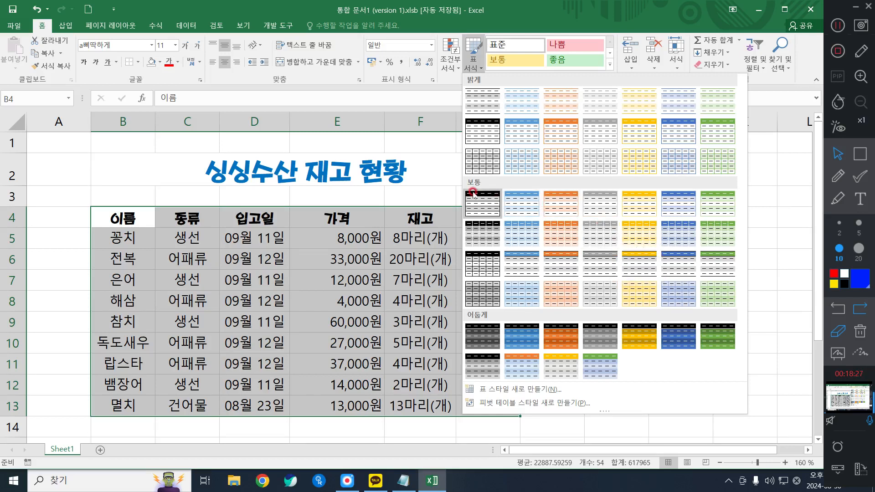
click(601, 227)
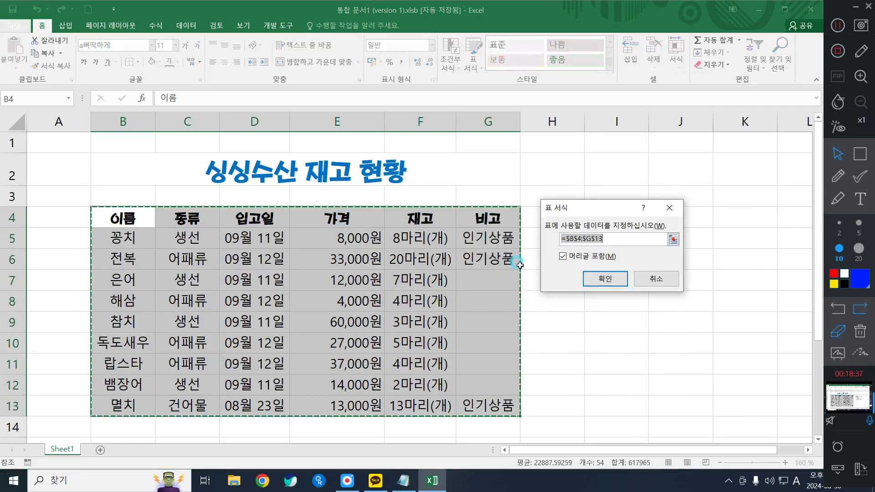
click(319, 481)
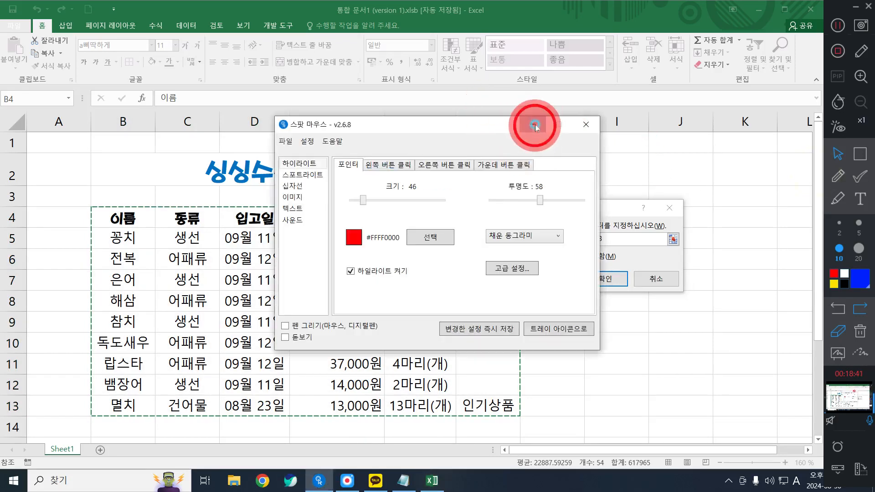
click(535, 125)
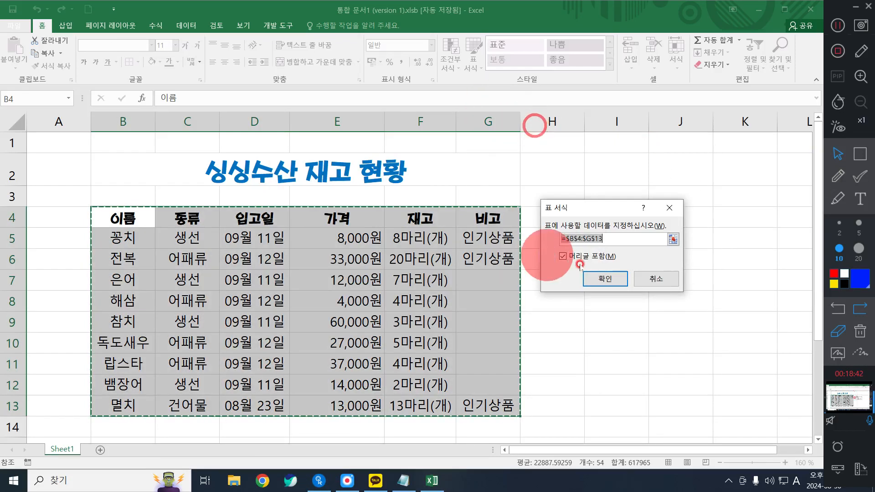
click(613, 279)
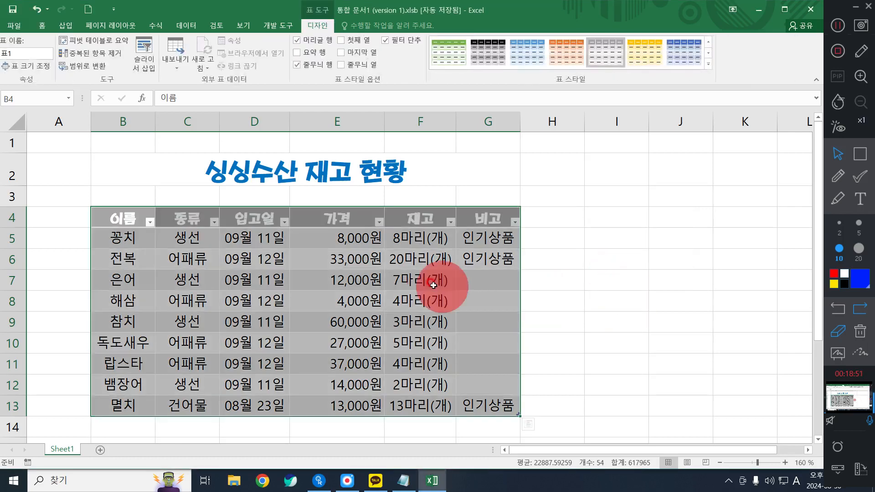
Compare selecting cells inside the table with selecting empty cells I7 and I8, and view the table design tools from cell E8
drag(122, 217, 486, 405)
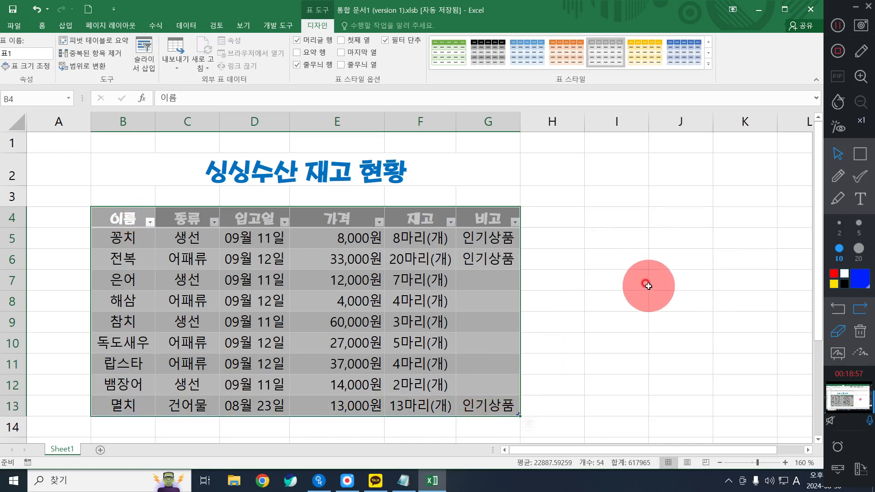
click(631, 273)
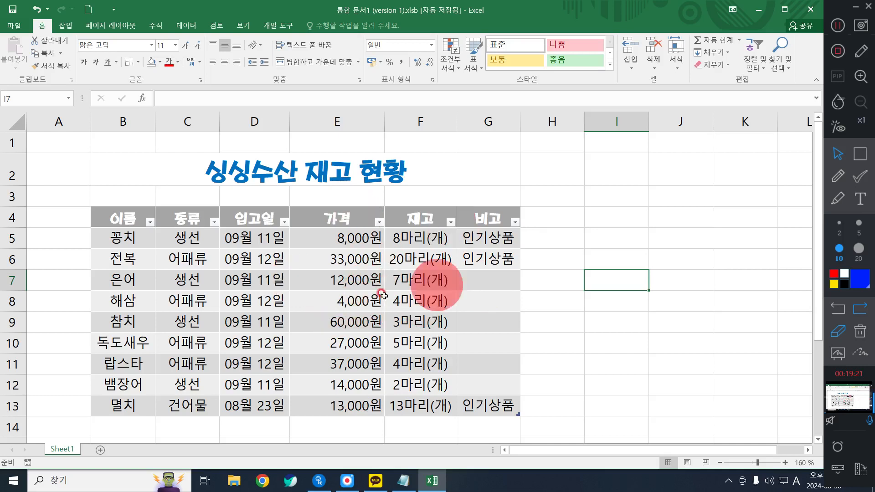
click(299, 299)
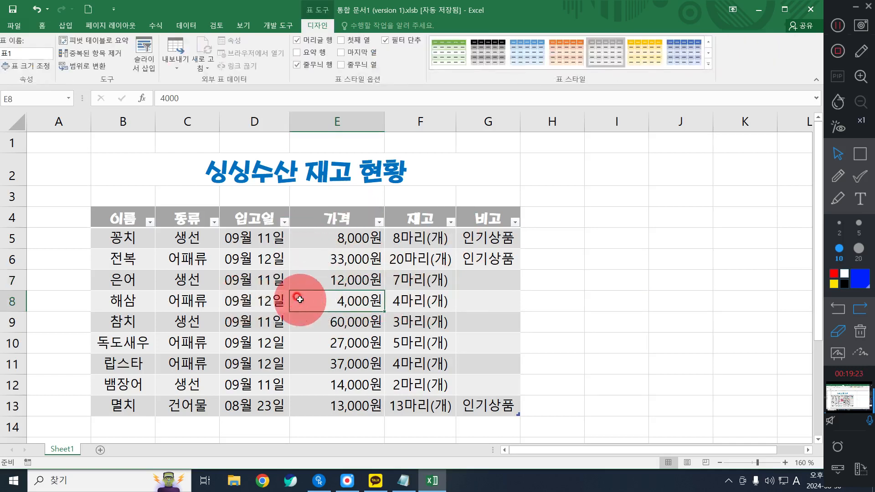
click(300, 300)
click(608, 301)
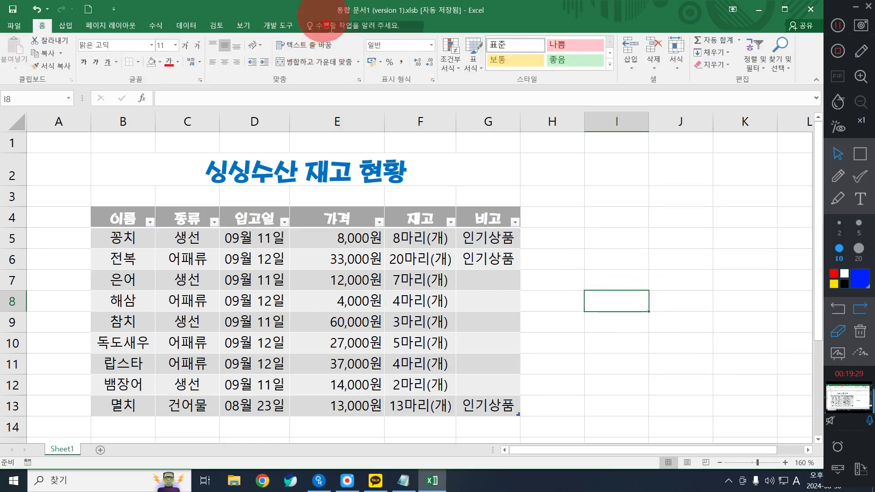
click(328, 295)
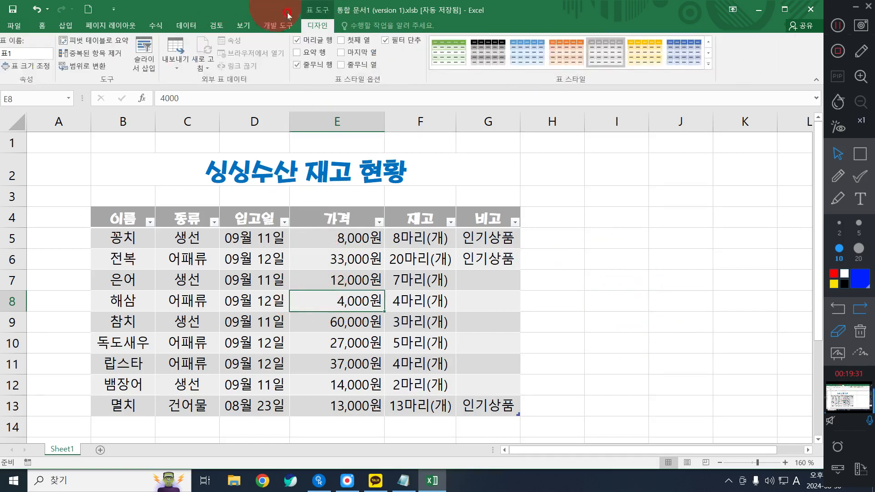
click(323, 28)
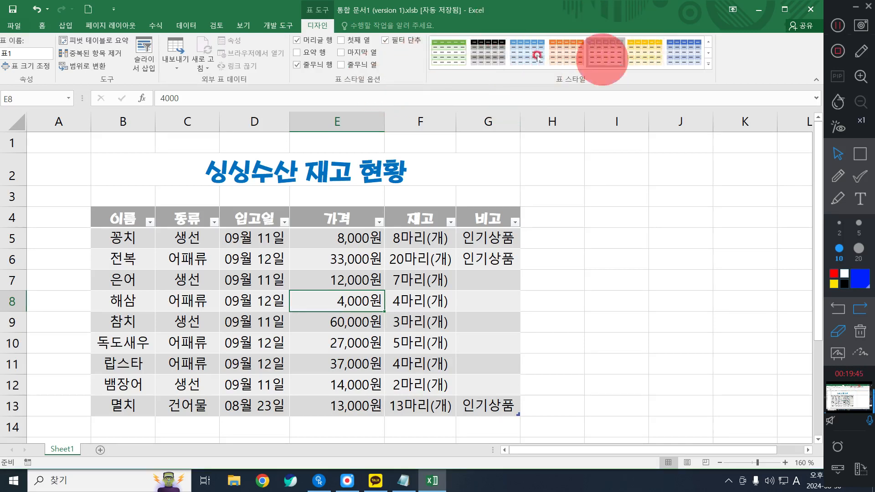
Try the light table style with a solid gray header, and replace it with the gray medium style with a pale header
click(707, 68)
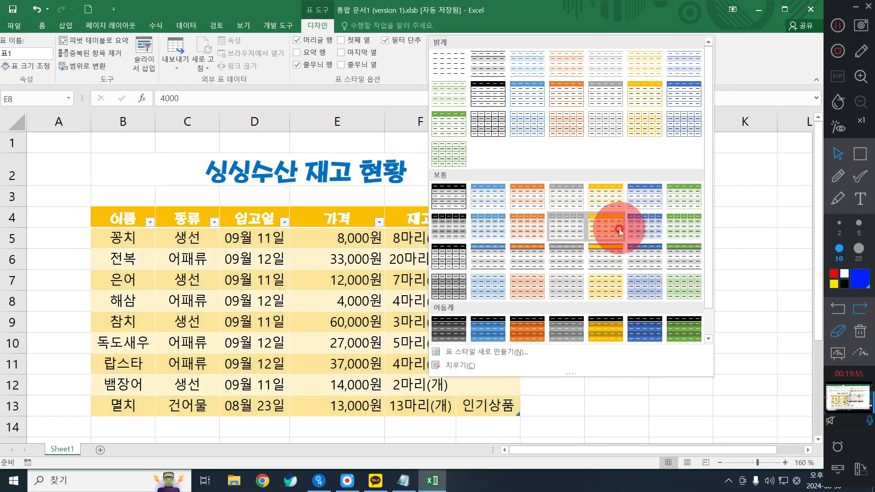
click(615, 98)
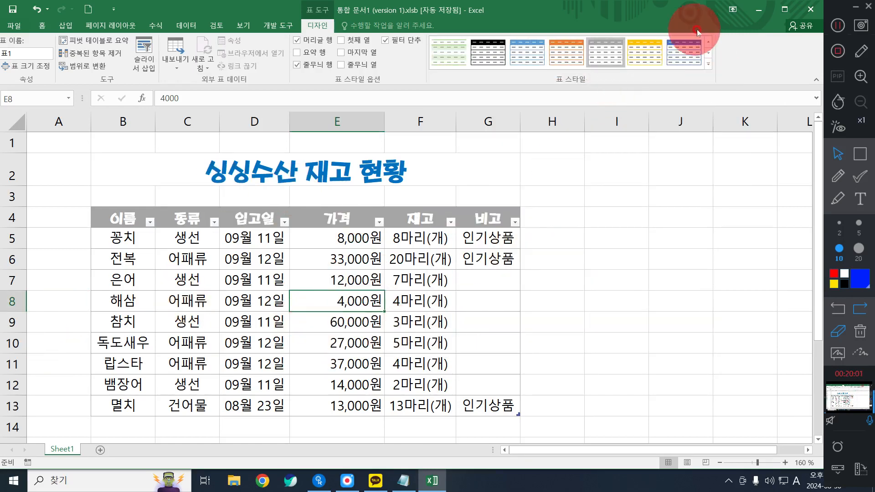
click(709, 64)
click(558, 283)
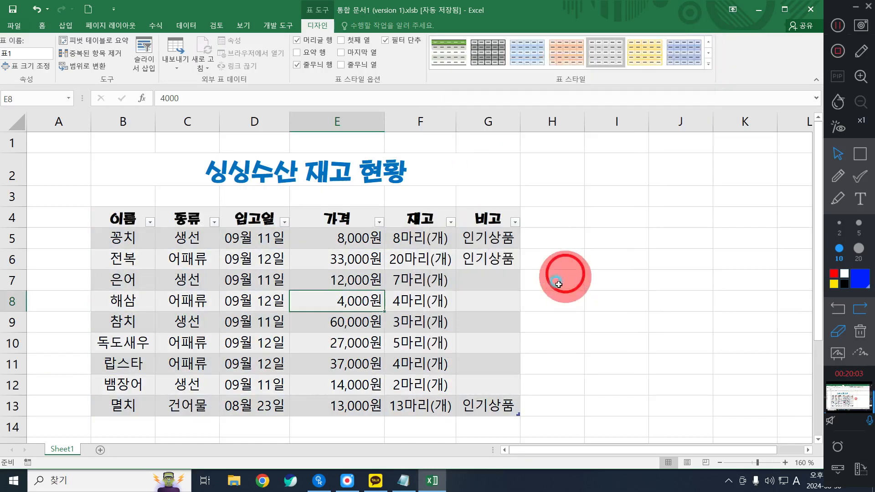
Apply the gold banded medium style to the table, and replace it with the gold-header style with gray bands
click(711, 63)
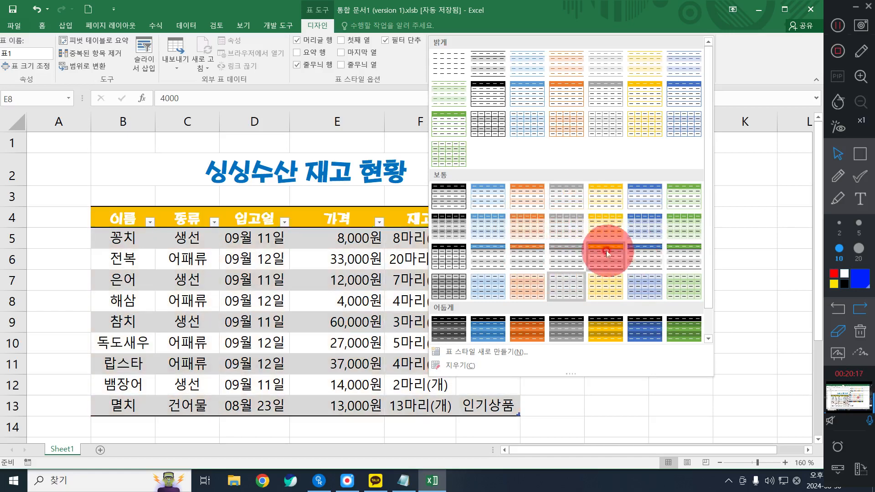
click(606, 233)
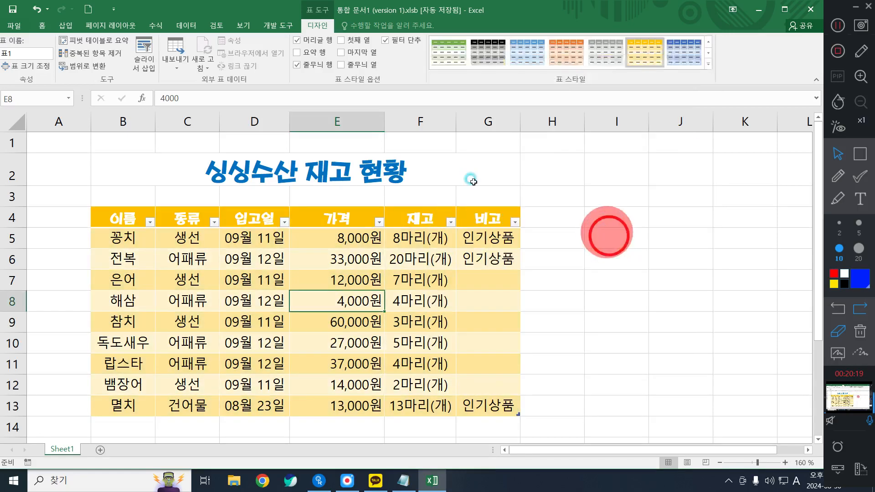
click(708, 64)
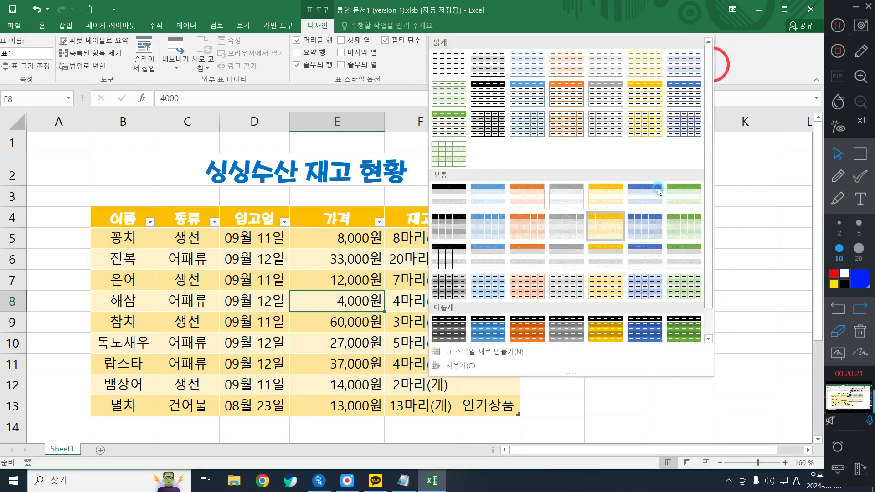
click(602, 256)
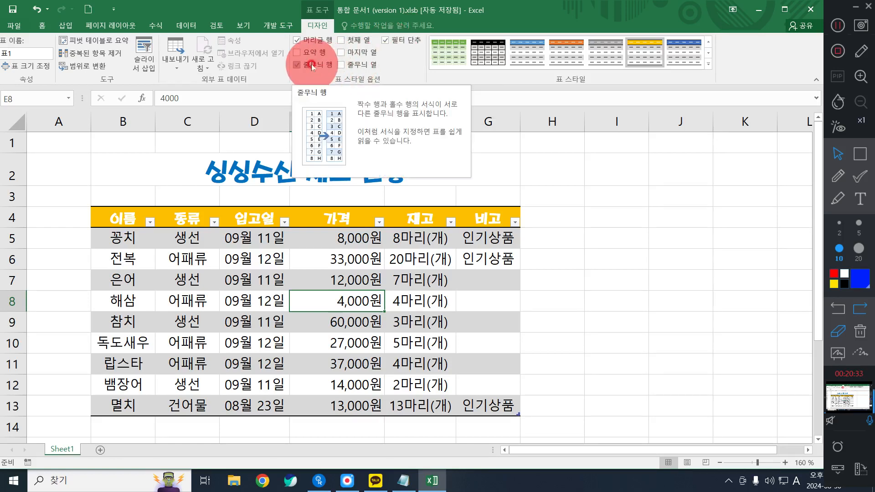
Turn off the table's banded rows, turn on banded columns (줄무늬 열) and emphasize the first column (첫째 열)
key(super+plus)
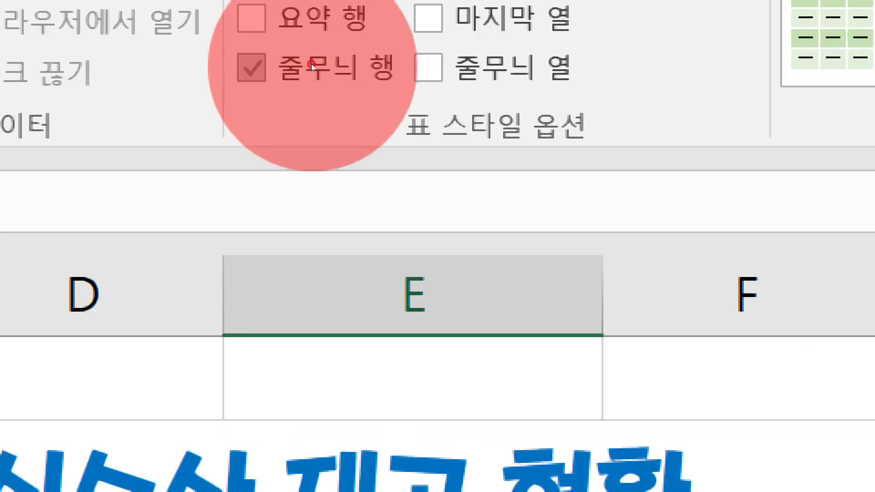
click(312, 64)
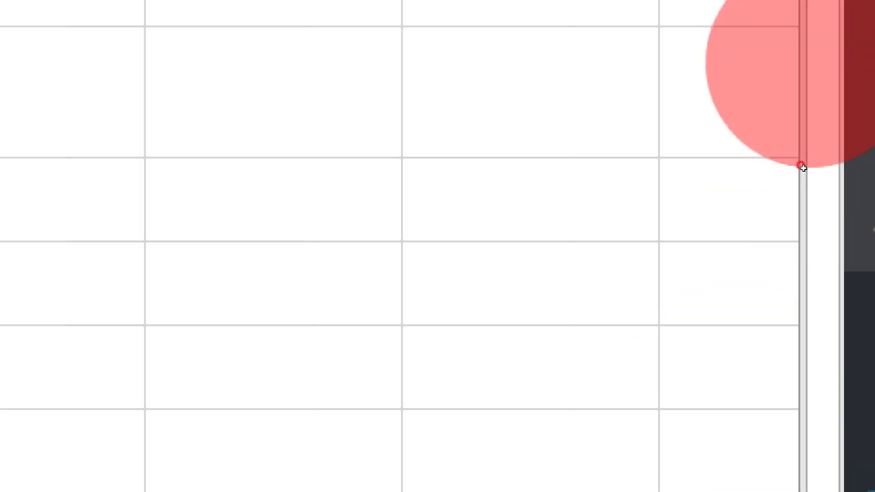
key(super+minus)
key(super+minus)
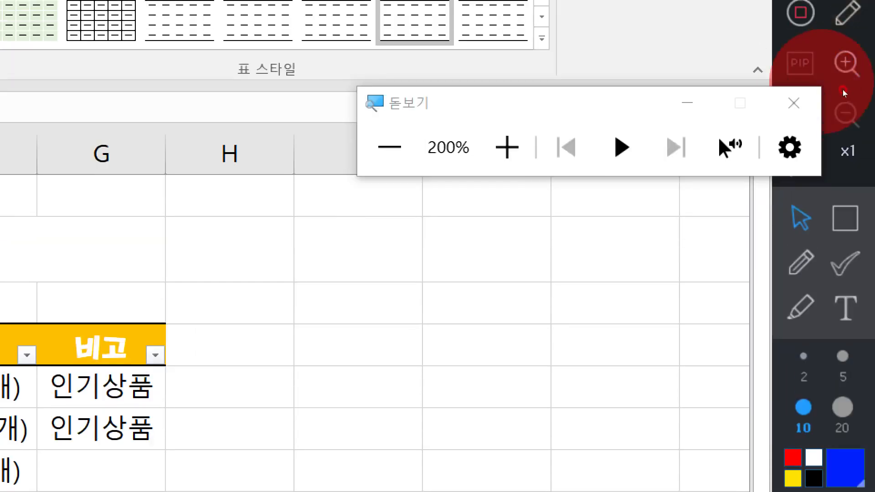
click(793, 103)
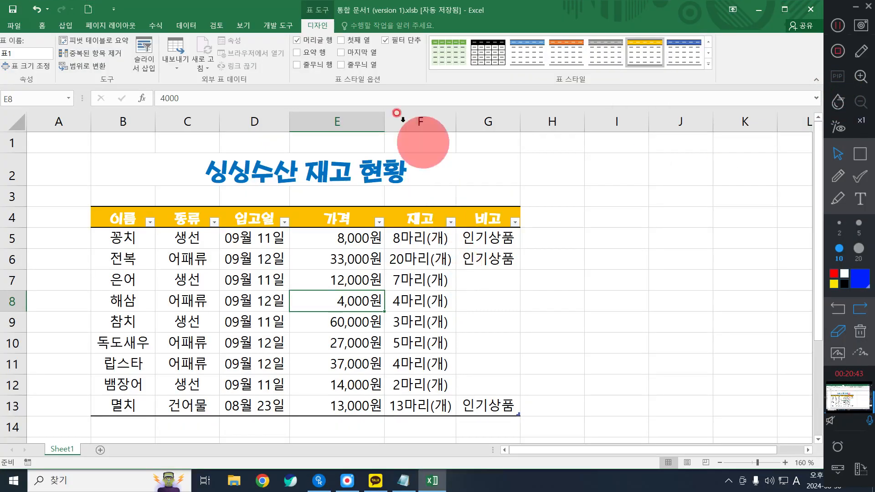
click(349, 66)
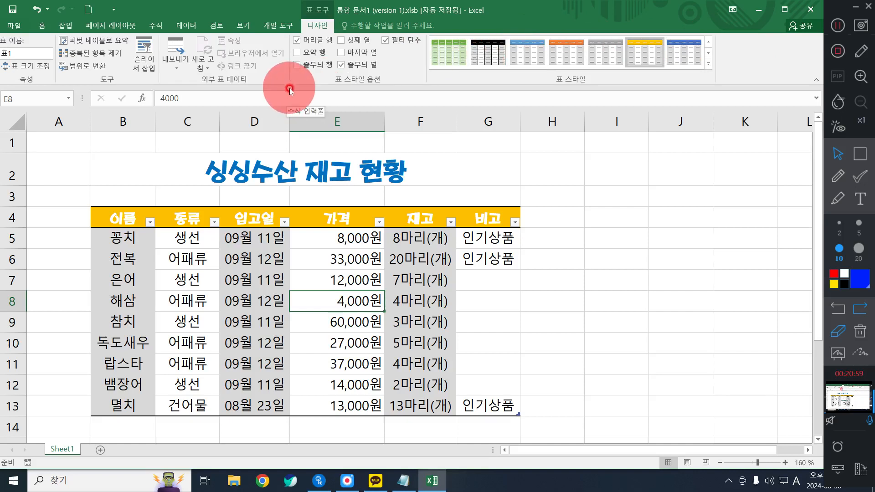
click(357, 42)
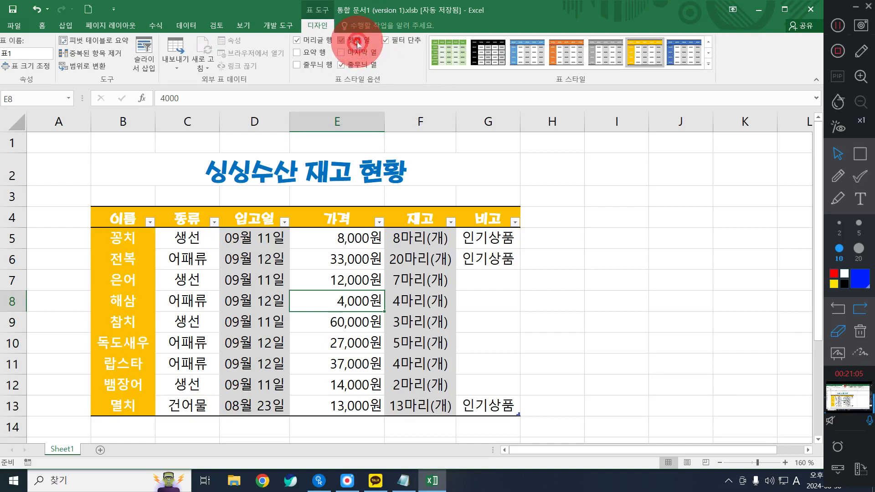
Try the light blue medium style on the table, and replace it with the gray-header style with black horizontal rules
click(708, 64)
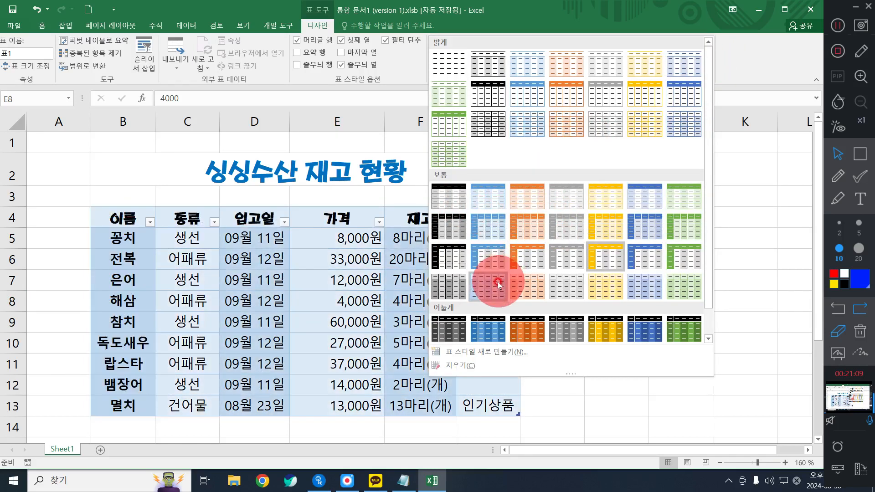
click(498, 275)
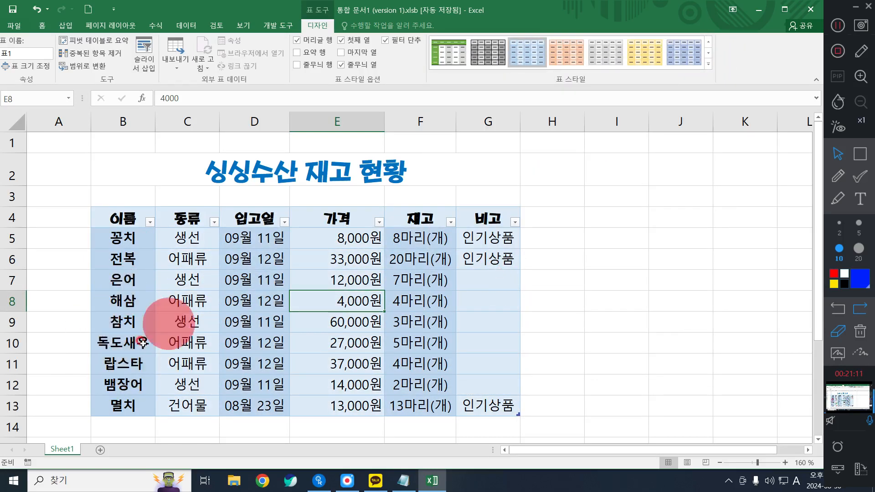
click(708, 64)
click(576, 255)
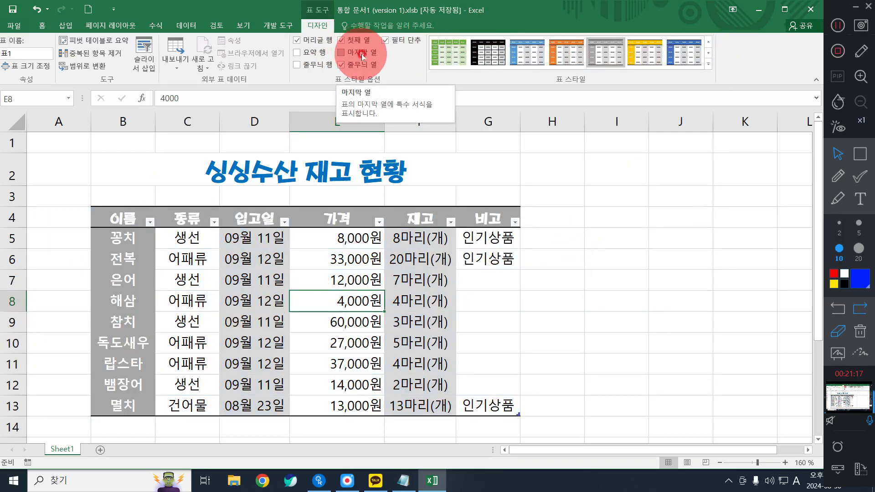
Turn on the table's last column emphasis (마지막 열), banded rows (줄무늬 행) and total row (요약 행)
click(341, 53)
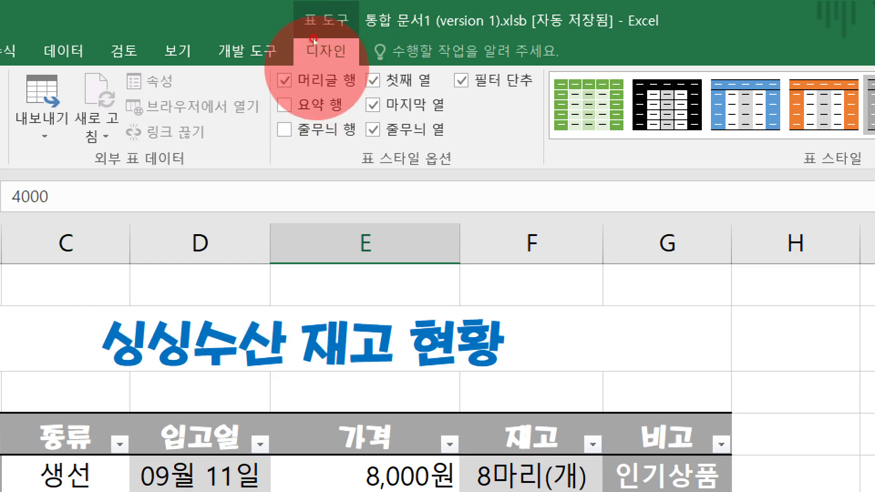
click(301, 132)
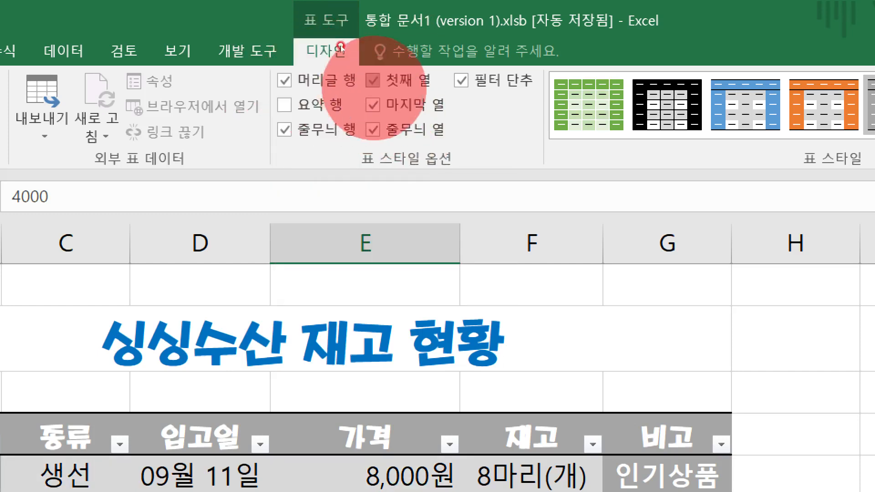
click(284, 105)
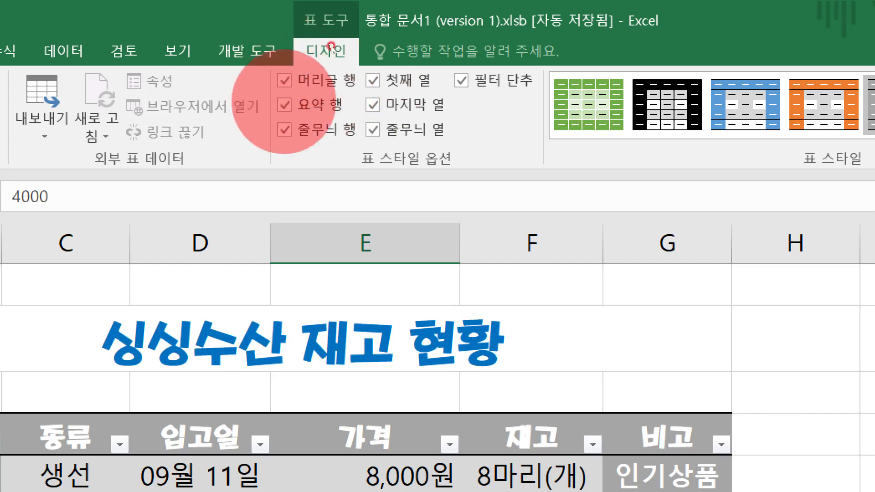
Turn off the table's first column (첫째 열), last column (마지막 열), banded columns (줄무늬 열) and filter button (필터 단추) options
click(384, 84)
click(384, 103)
click(382, 130)
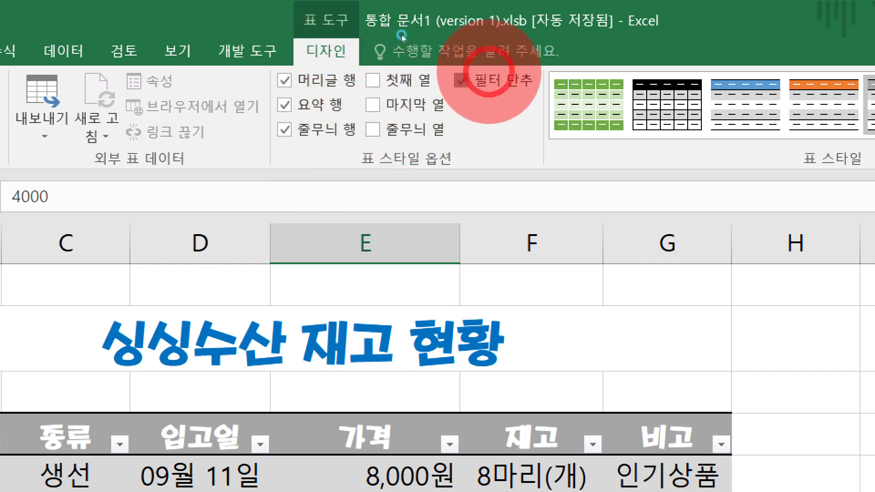
click(491, 81)
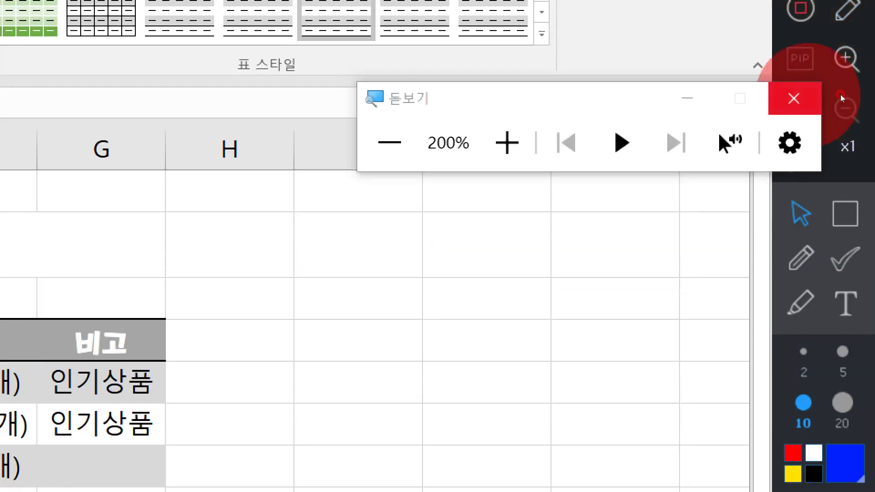
click(793, 98)
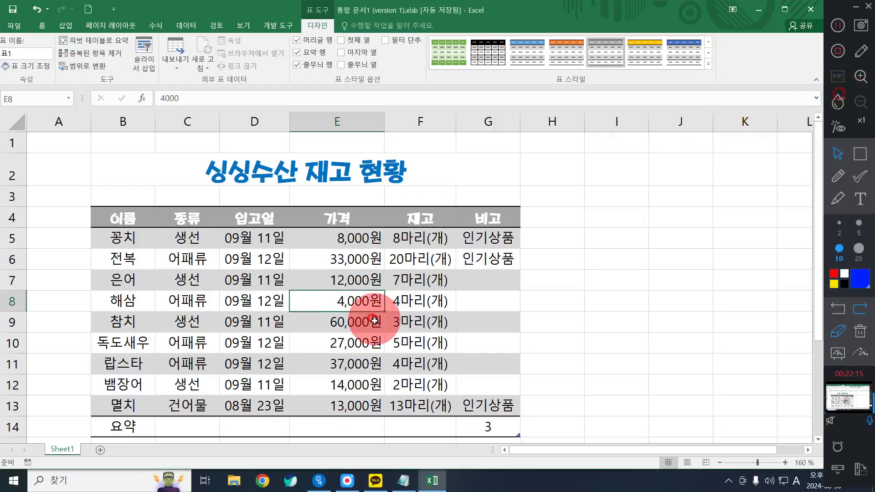
click(378, 348)
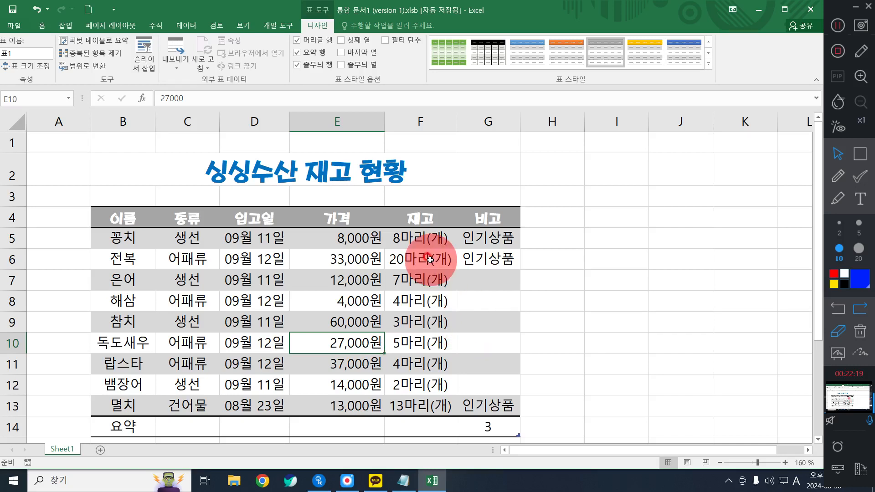
drag(444, 243, 442, 399)
click(503, 376)
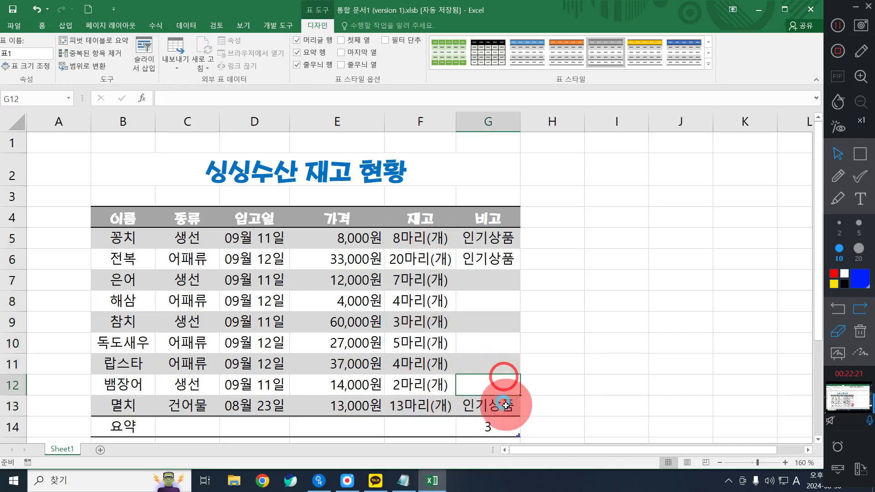
click(506, 405)
click(571, 405)
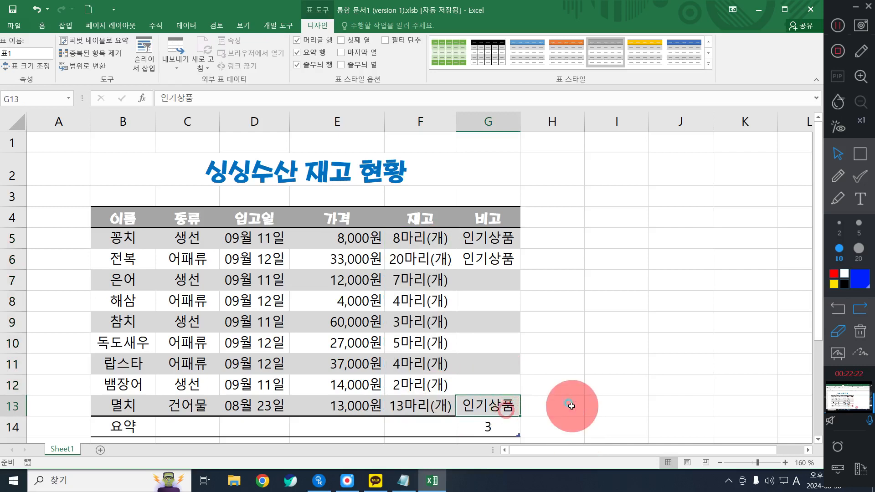
click(484, 303)
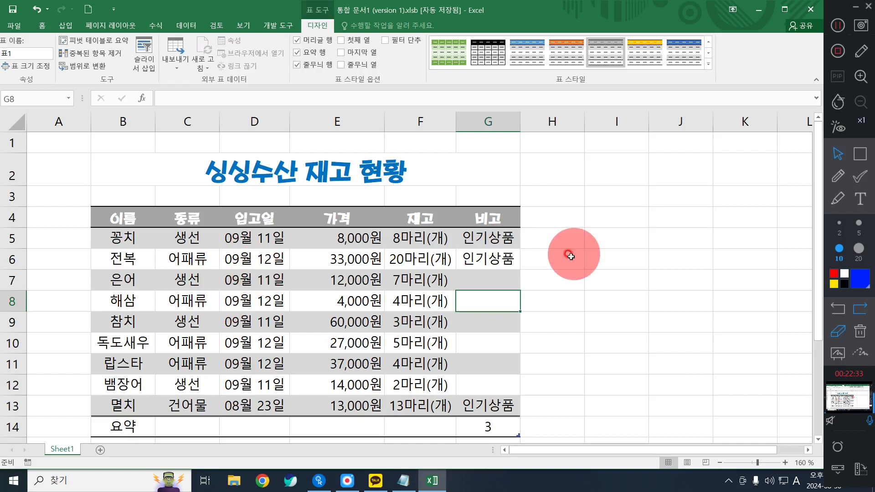
Set the total row's price (가격) cell E14 to Sum (합계)
click(4, 426)
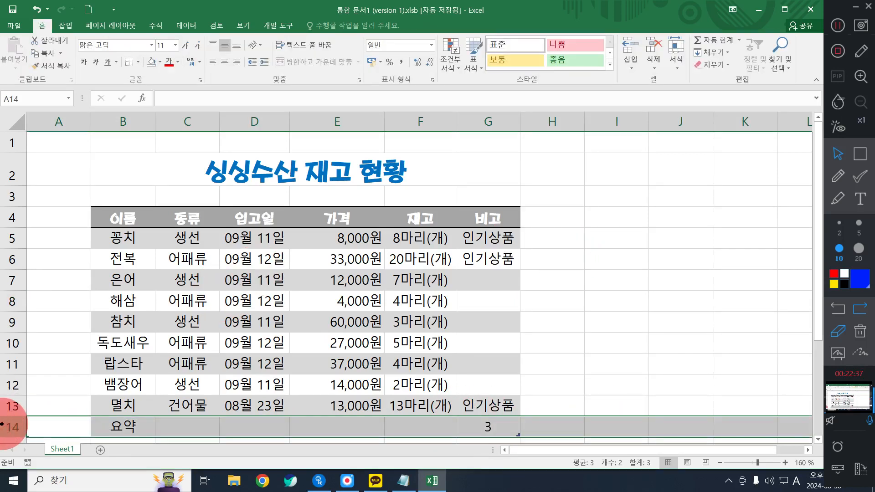
click(328, 427)
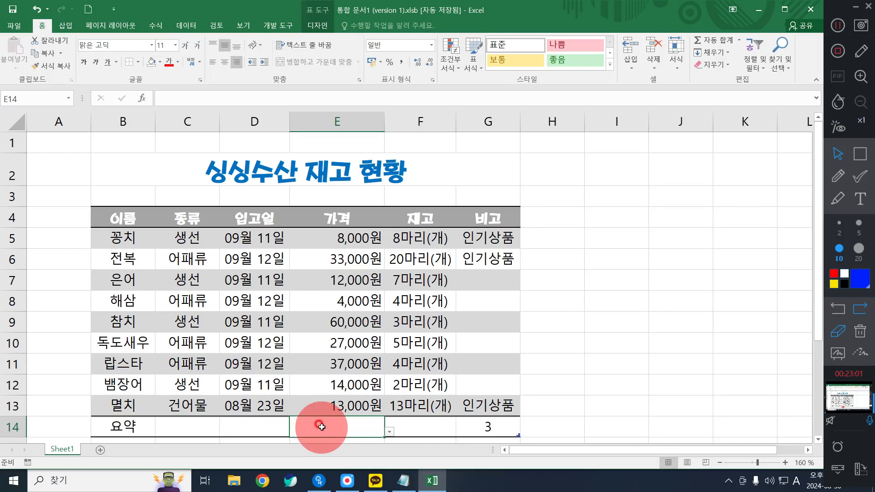
click(390, 432)
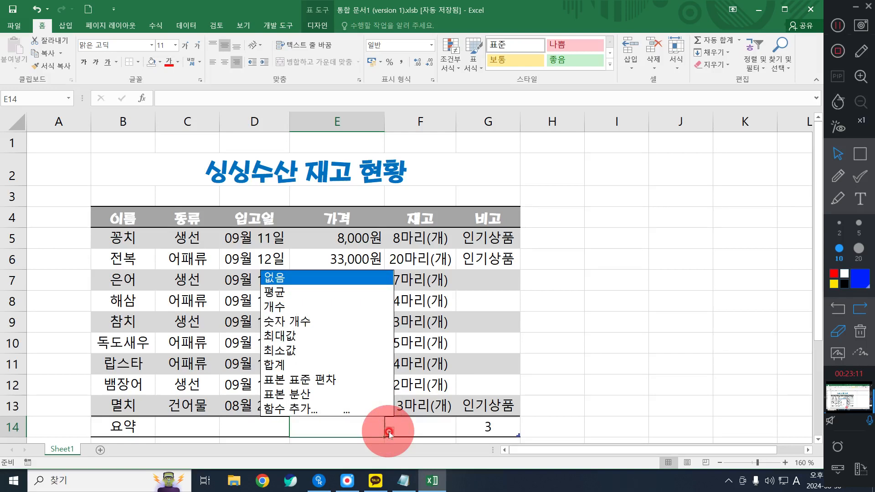
click(297, 364)
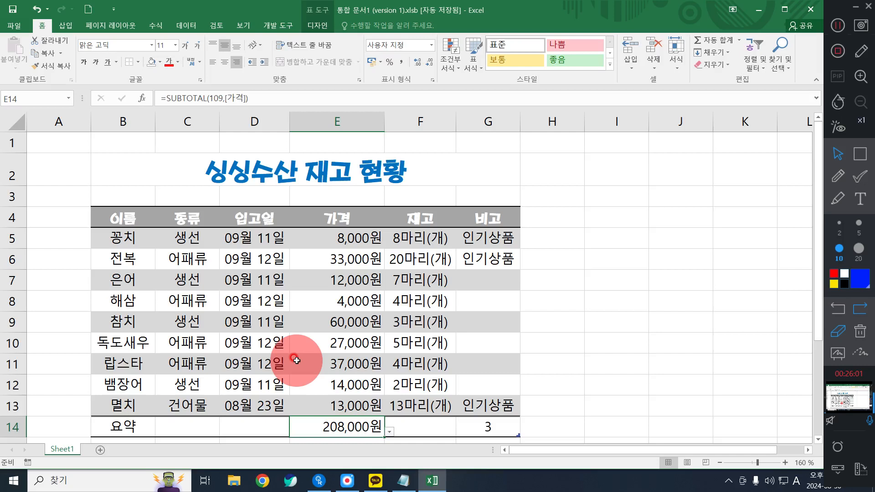
Set the total row's stock (재고) cell F14 to Average (평균)
click(432, 426)
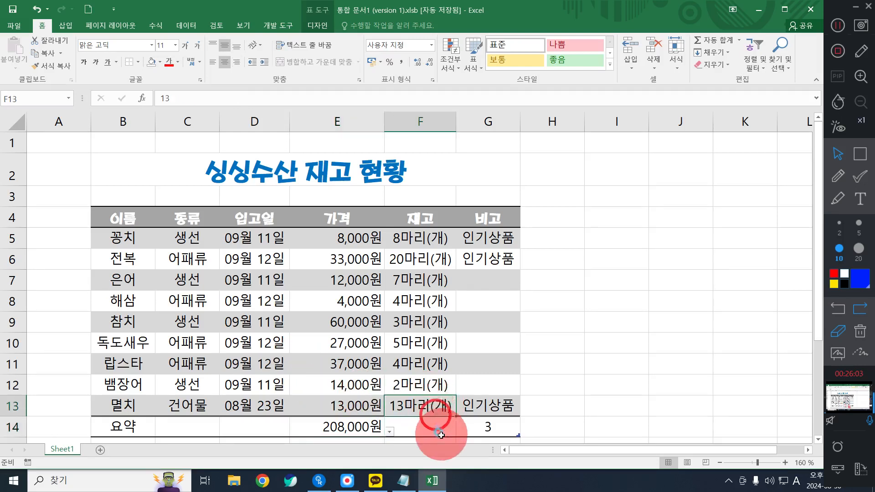
click(611, 365)
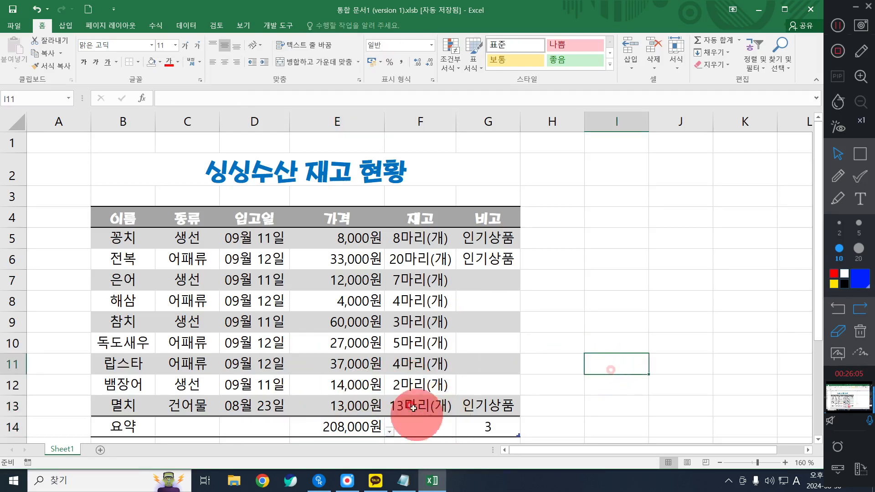
click(430, 430)
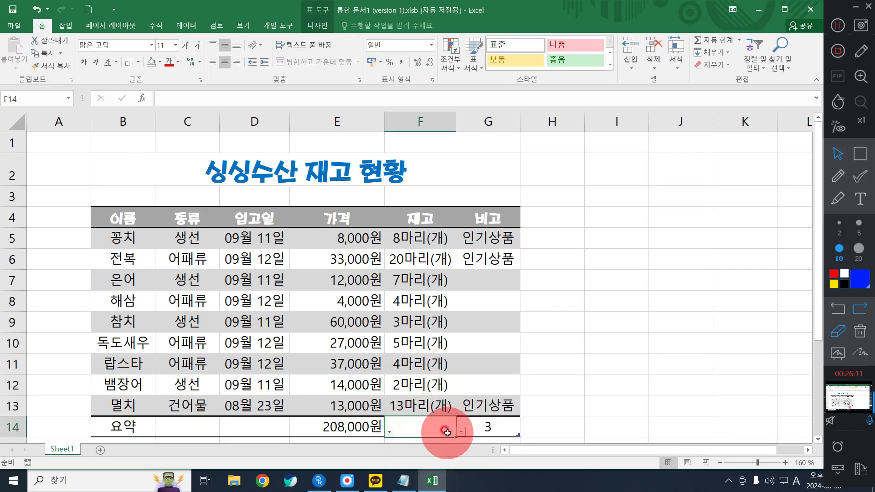
click(461, 433)
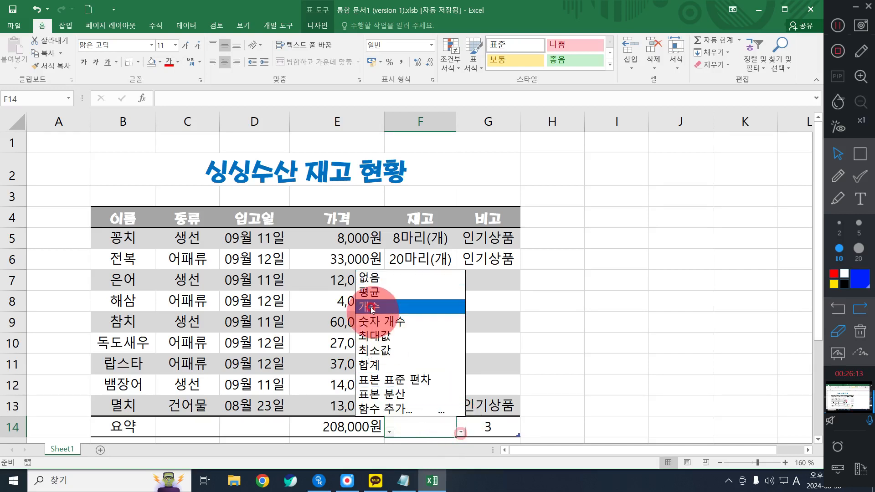
click(408, 289)
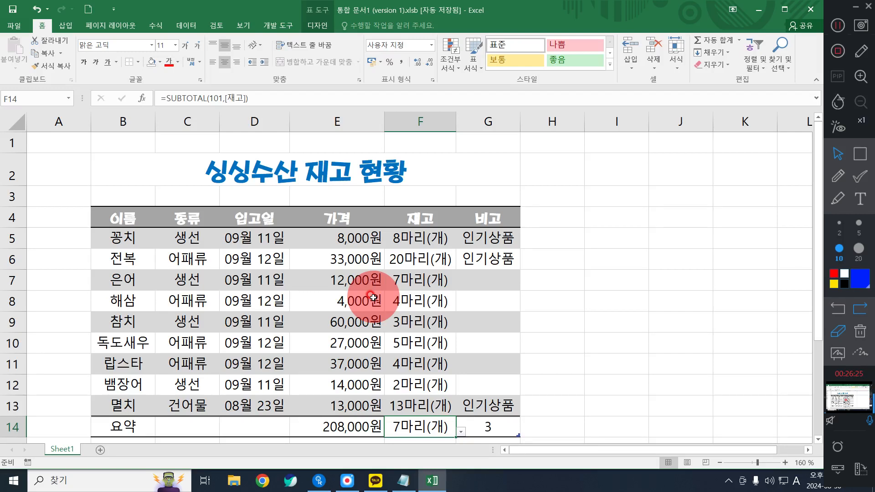
click(421, 423)
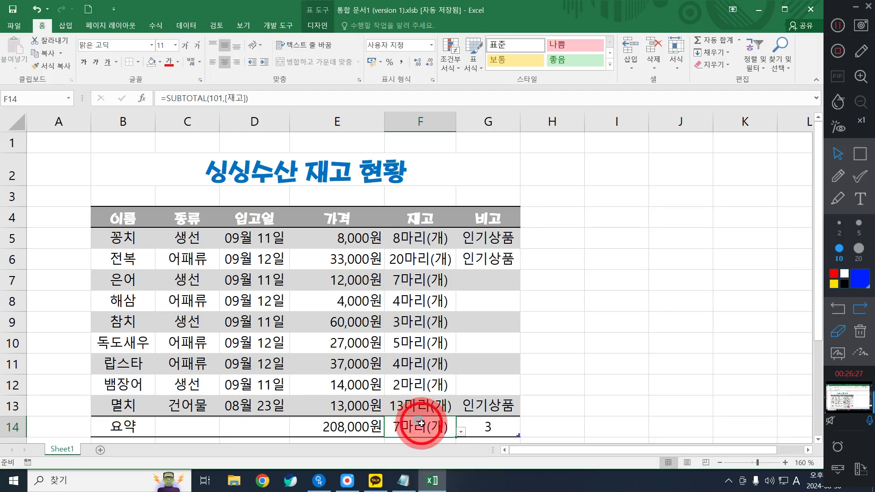
click(462, 430)
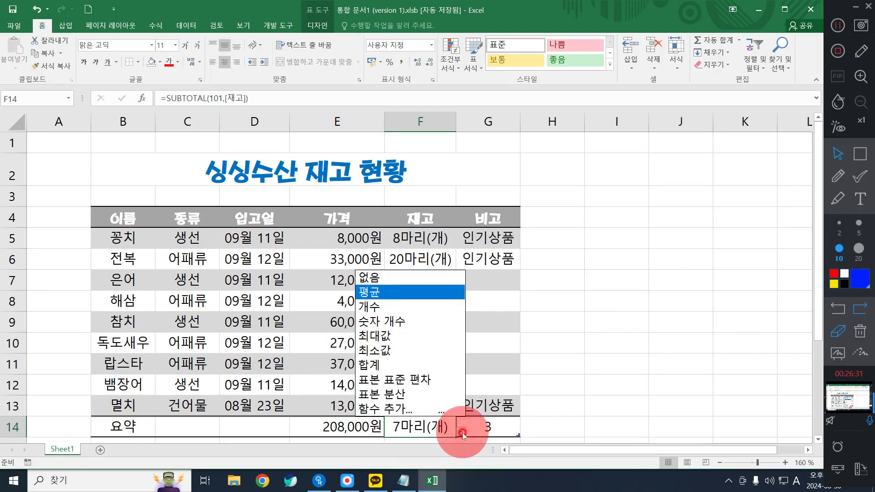
click(377, 294)
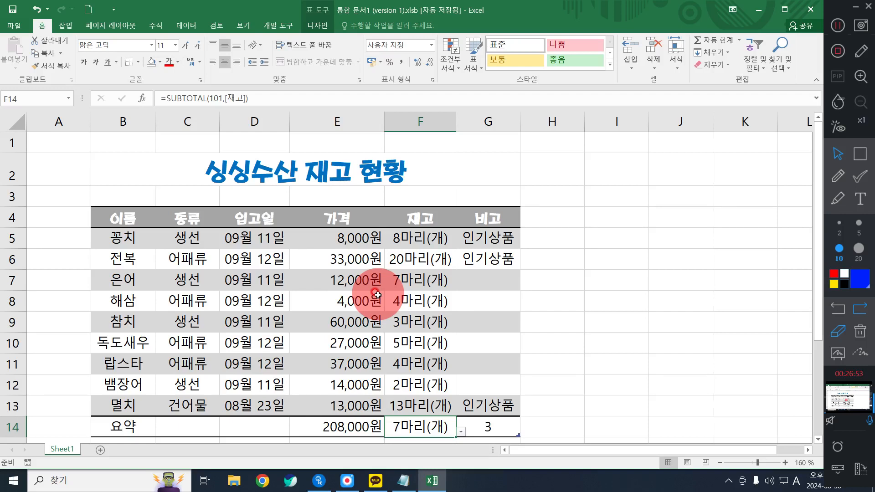
Enter 예매권 in cell I4, 어린이 in I5 and 어른 in J5
click(631, 251)
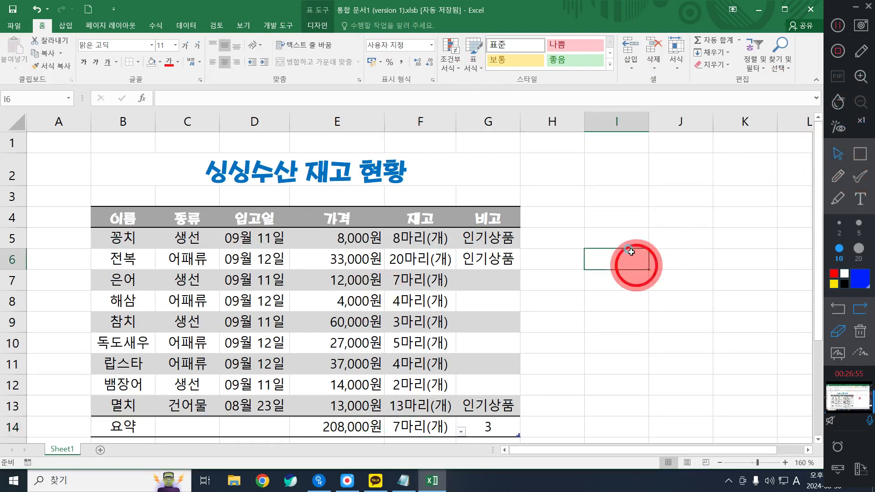
click(621, 235)
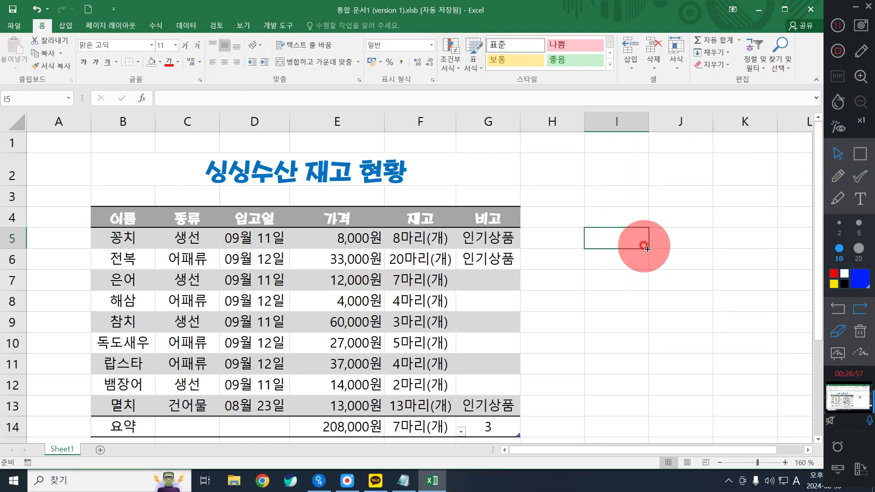
key(Right)
key(Up)
key(Left)
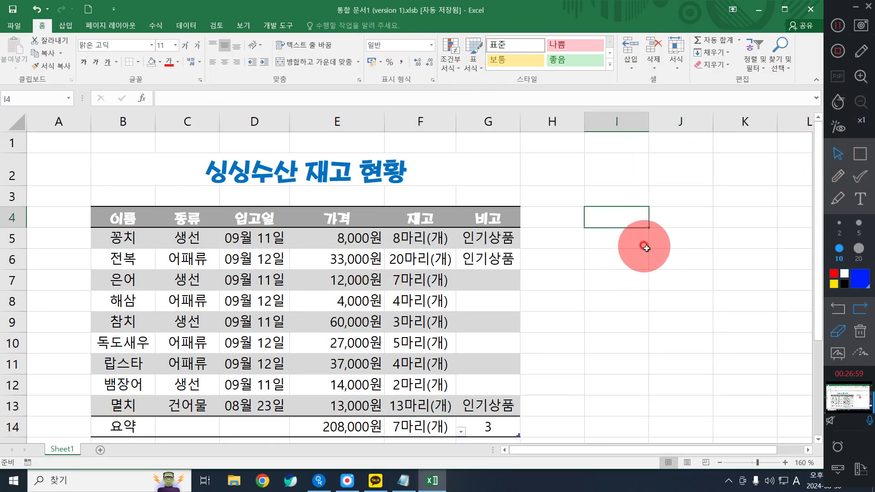
text(Dp)
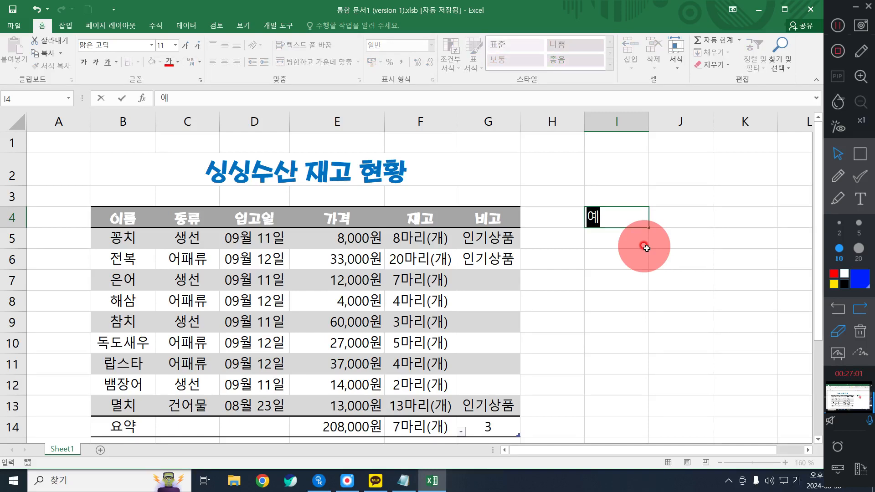
text(aornjs)
key(Return)
text(djflsdl)
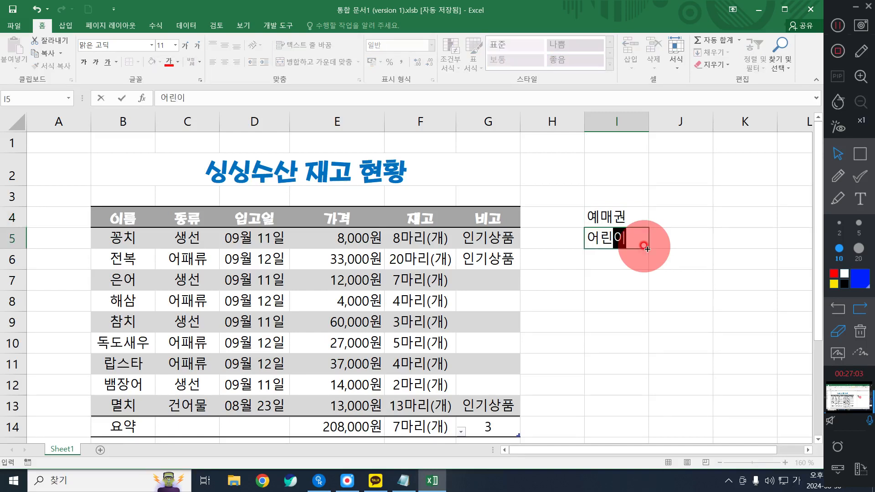
key(Tab)
text(djfms)
key(Return)
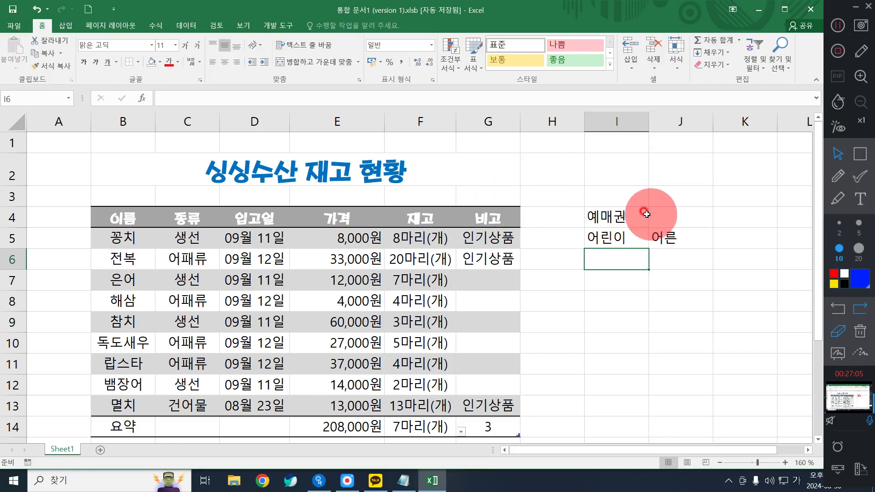
Merge and center I4:J4, and enter 20000 in I6 and 30000 in J6
drag(646, 213, 669, 216)
click(313, 61)
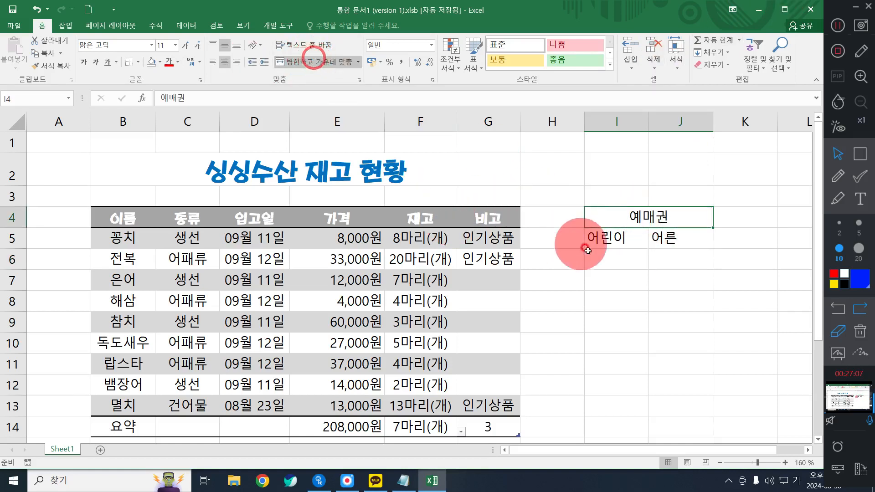
click(610, 253)
text(20000)
key(Tab)
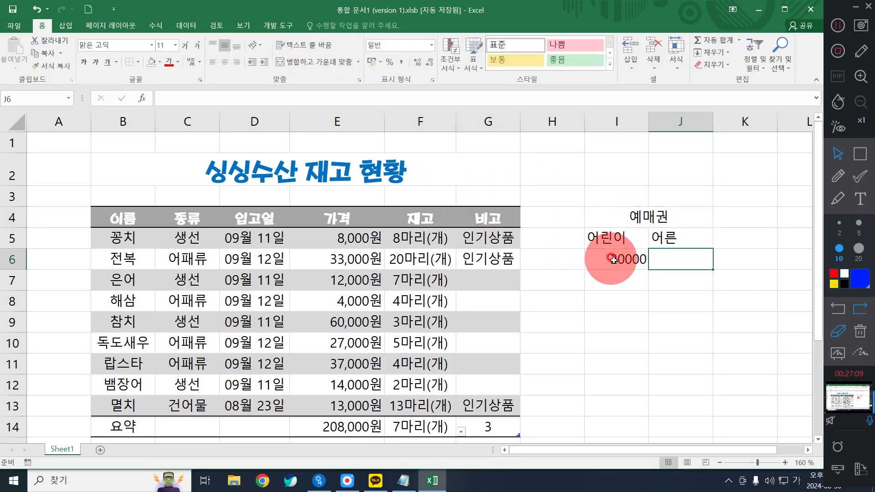
text(30000)
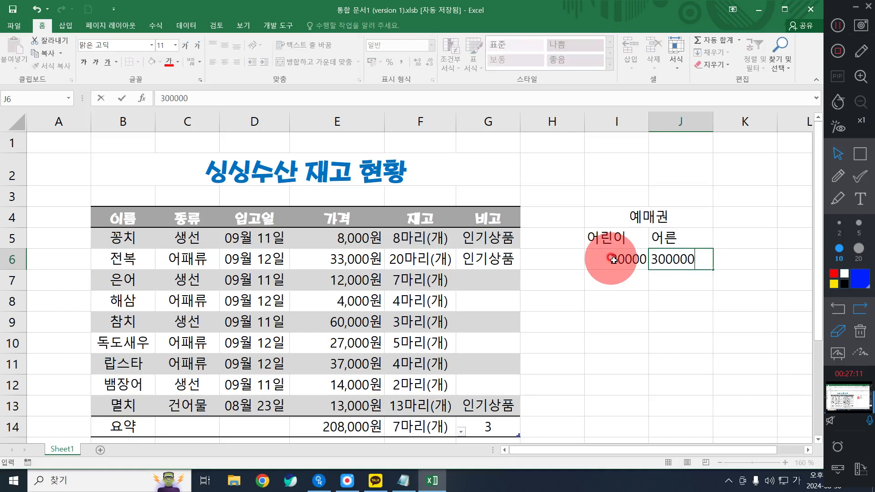
key(Return)
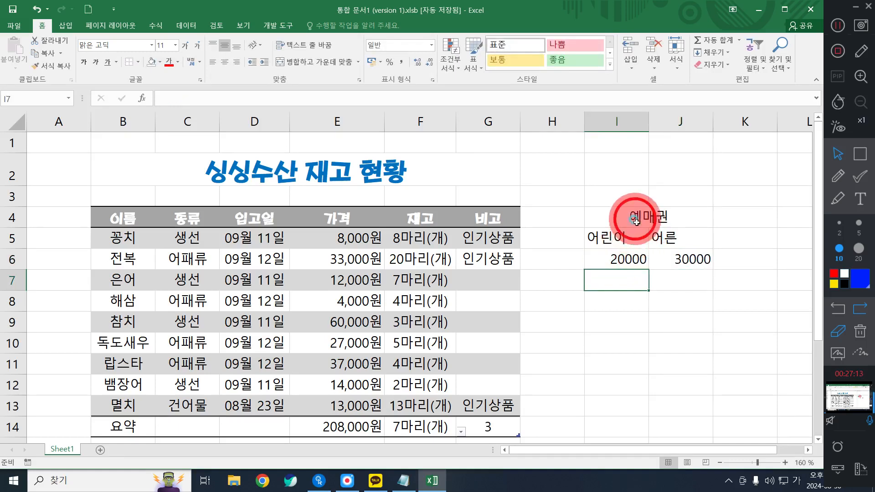
Apply all borders to the ticket range I4:J6 and center its contents
drag(638, 217, 649, 270)
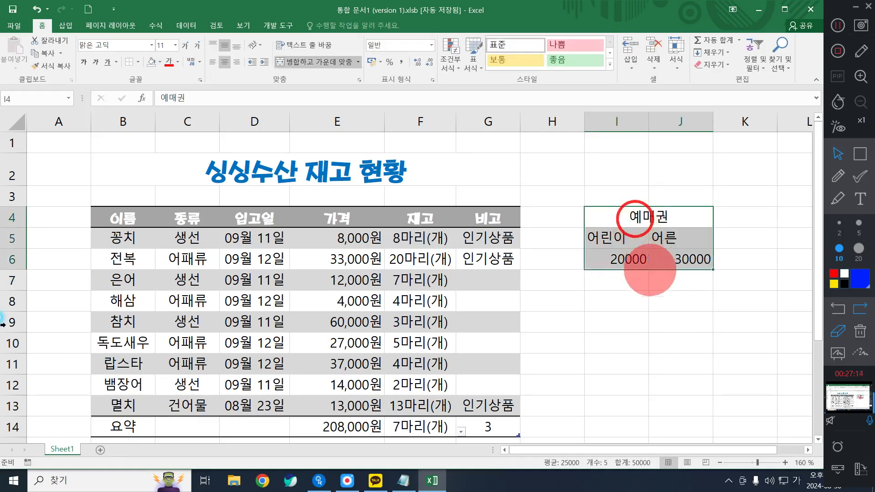
click(137, 62)
click(150, 157)
click(224, 61)
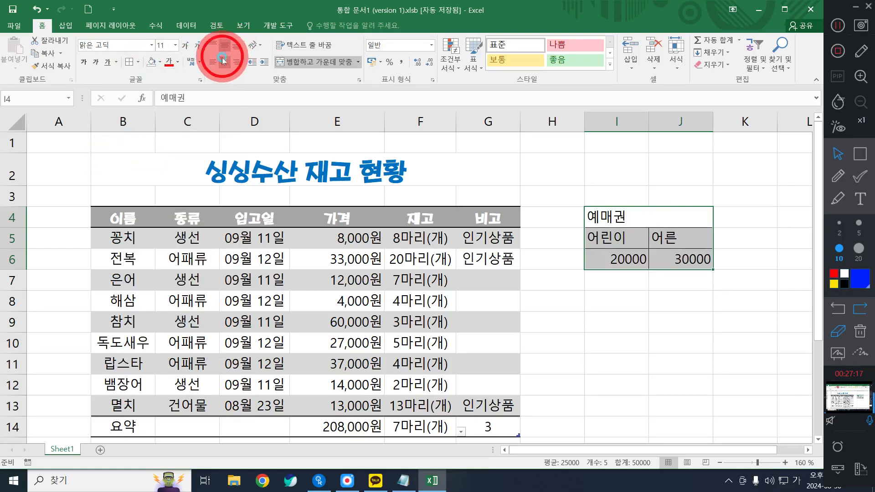
click(729, 282)
Format the range I4:J6 as a table with the gray medium (보통) style, keeping the header row included (머리글 포함)
click(613, 217)
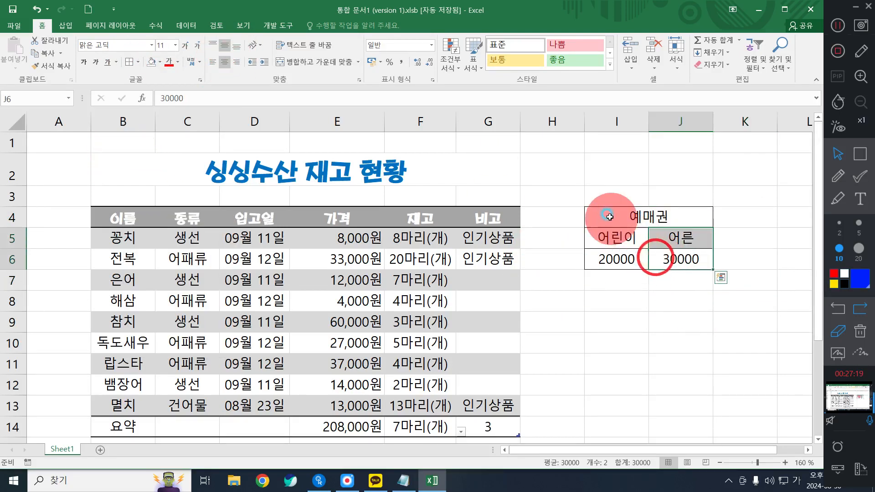
drag(627, 227, 674, 260)
click(476, 64)
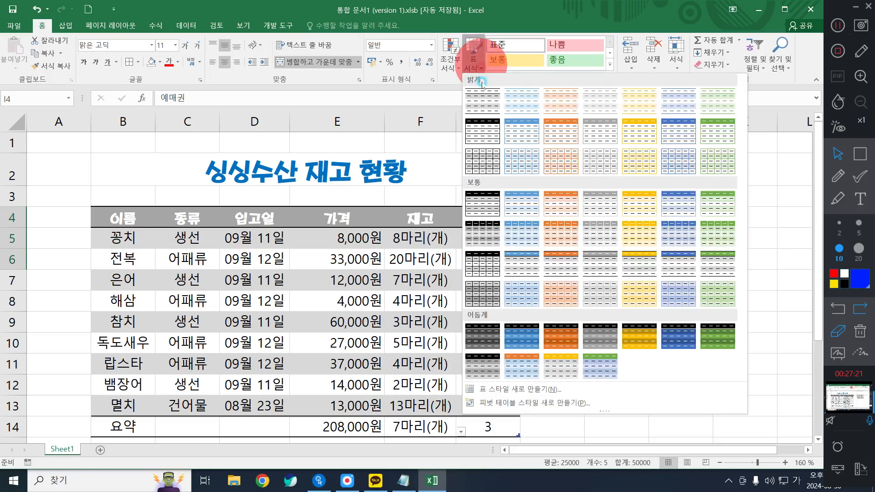
click(590, 203)
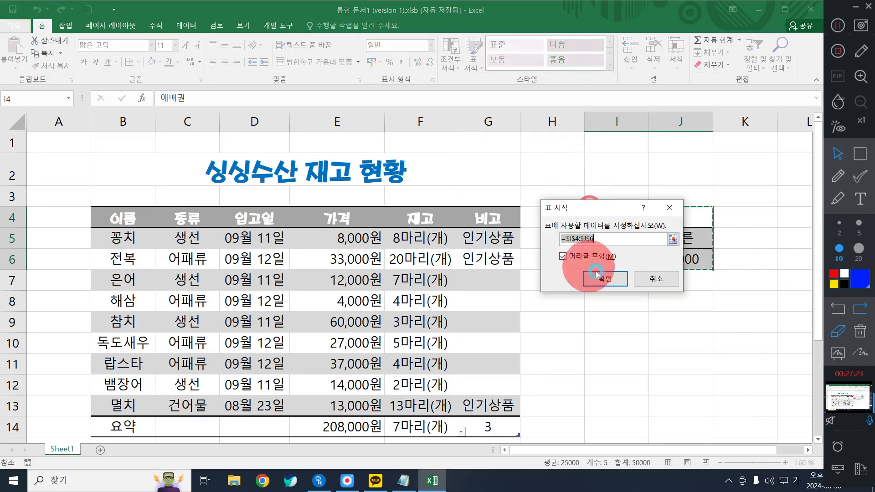
click(602, 280)
click(606, 343)
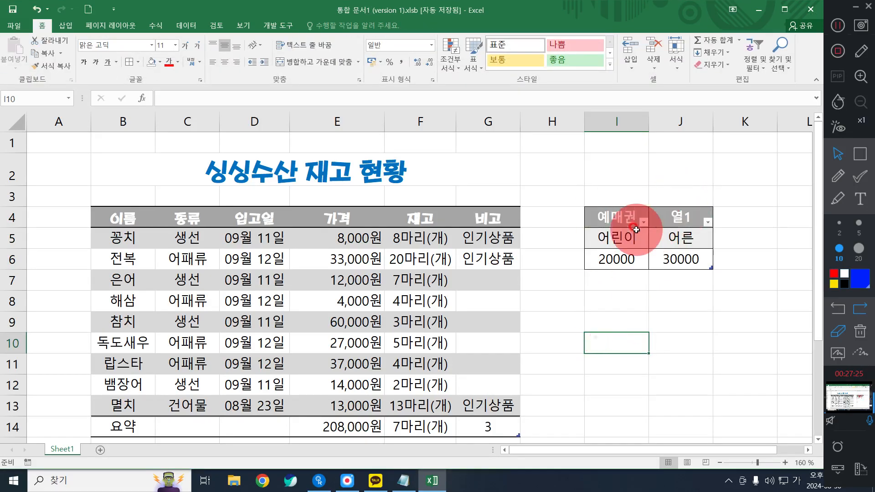
Try to merge and center the header cells I4:J4 of the ticket table
click(680, 215)
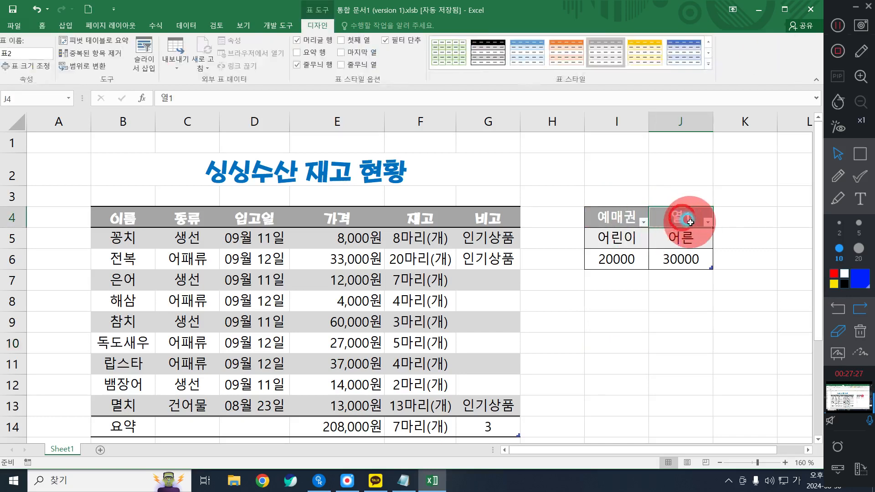
drag(626, 214, 677, 212)
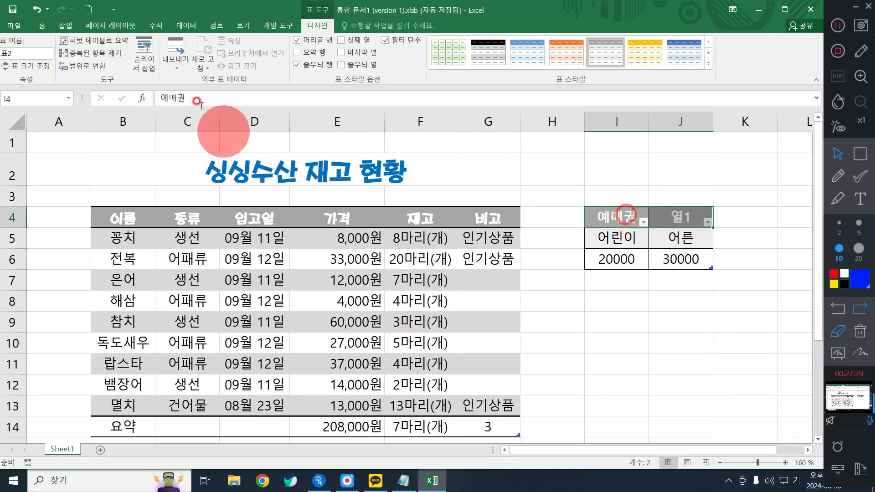
click(42, 25)
click(303, 61)
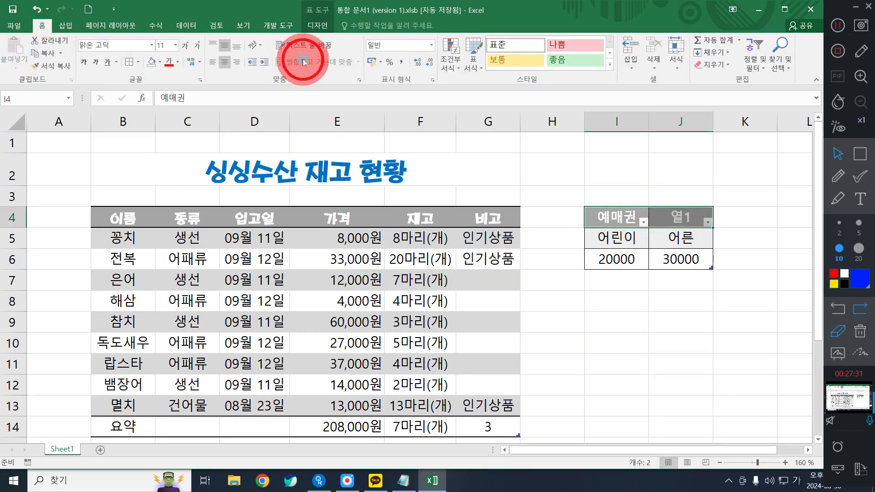
click(631, 216)
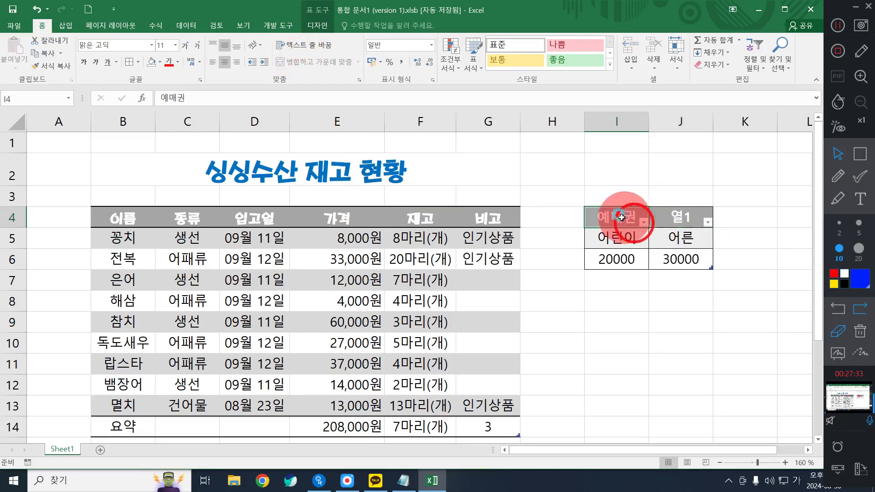
Delete columns I and J containing the ticket table
drag(621, 121, 693, 122)
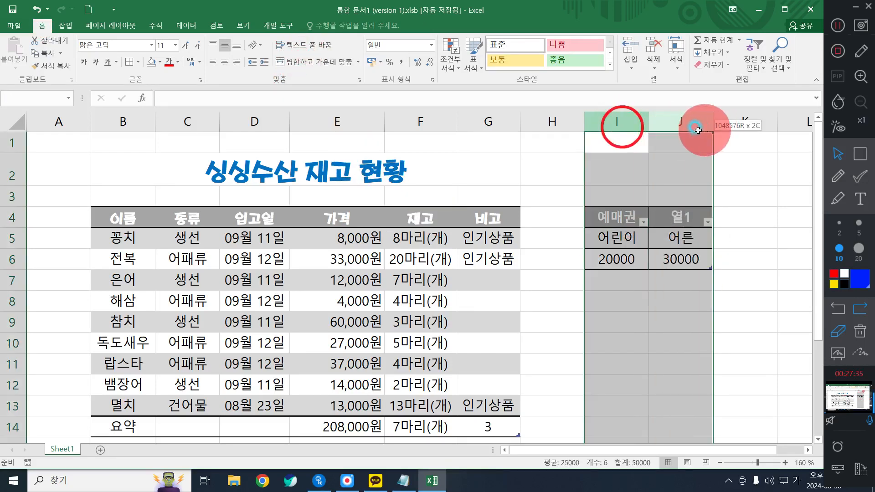
right_click(693, 121)
click(713, 215)
click(262, 310)
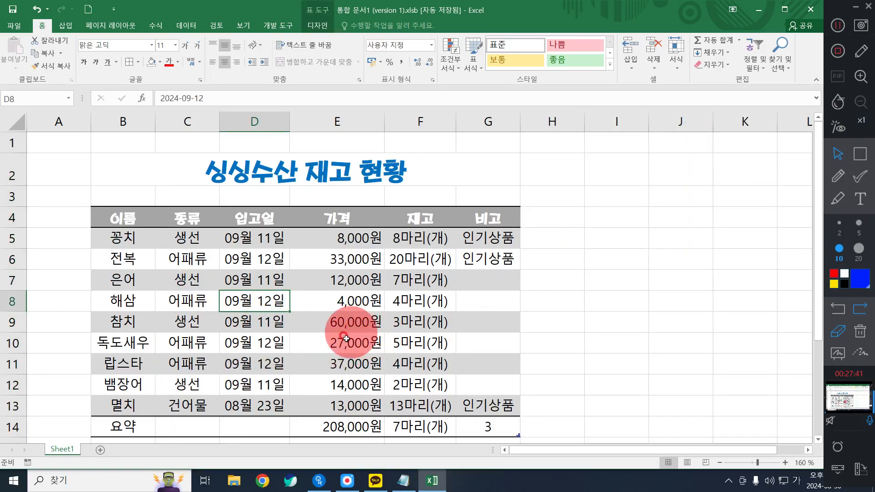
click(333, 355)
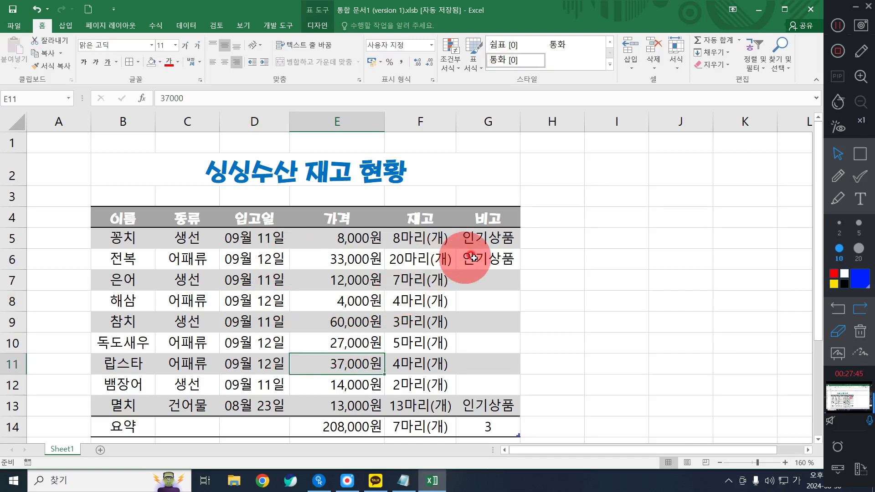
click(433, 275)
click(337, 279)
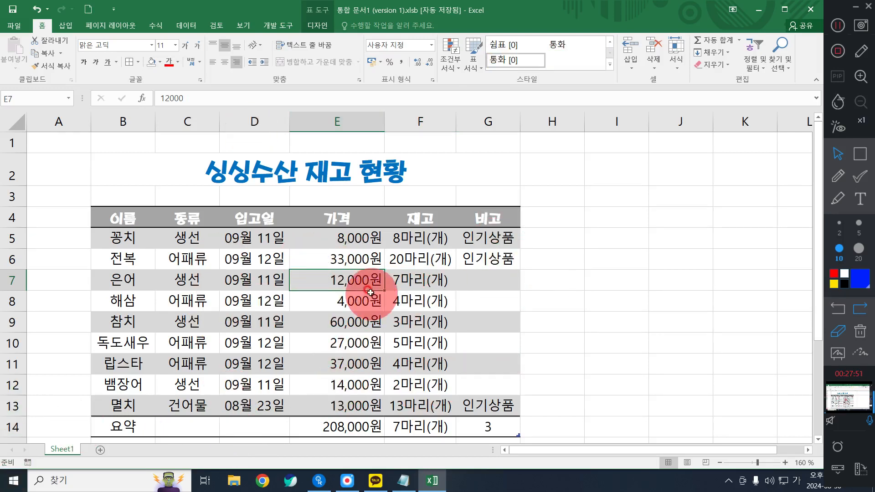
click(256, 238)
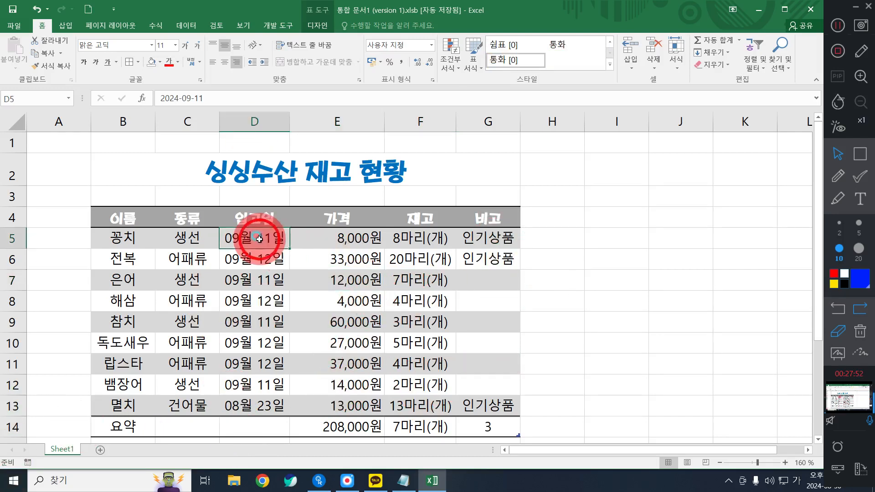
click(328, 25)
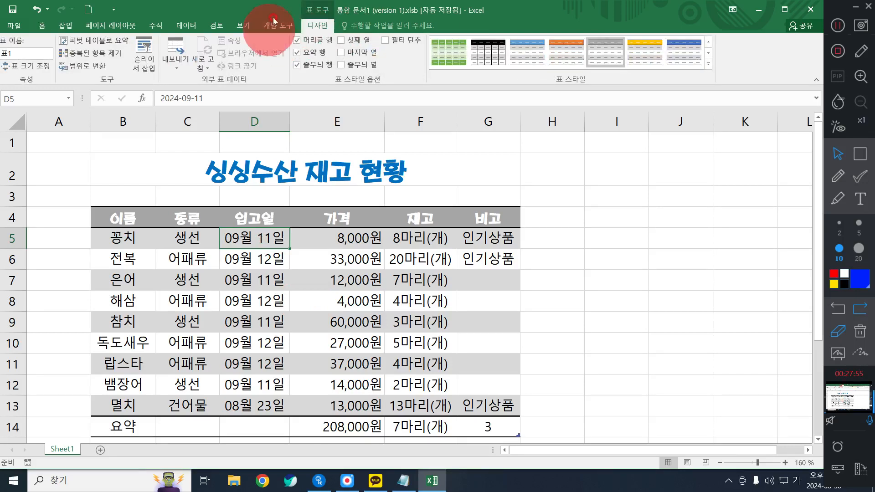
click(285, 322)
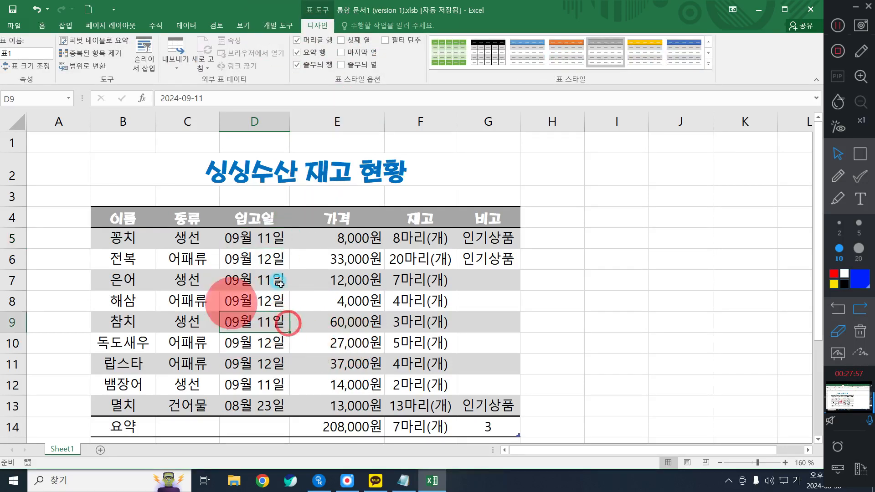
click(310, 317)
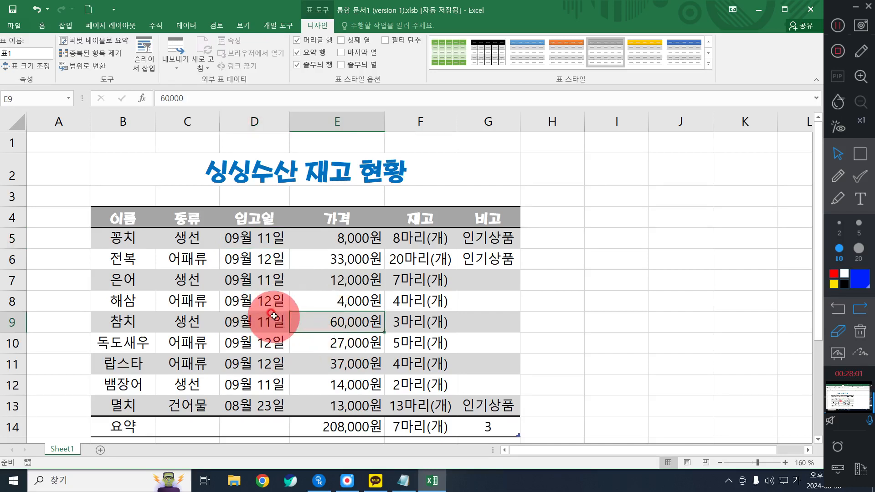
click(234, 287)
click(236, 343)
click(401, 255)
click(395, 318)
Try converting the inventory table to a normal range (범위로 변환) and undo the conversion
click(271, 284)
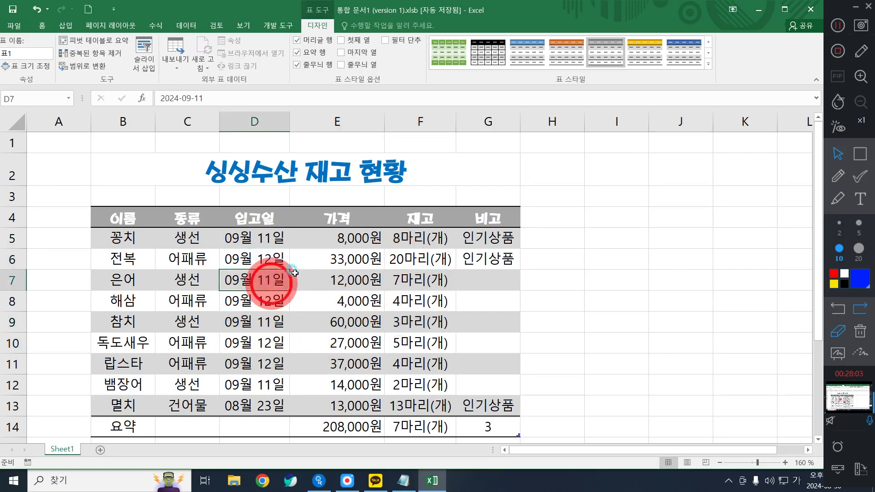
click(323, 27)
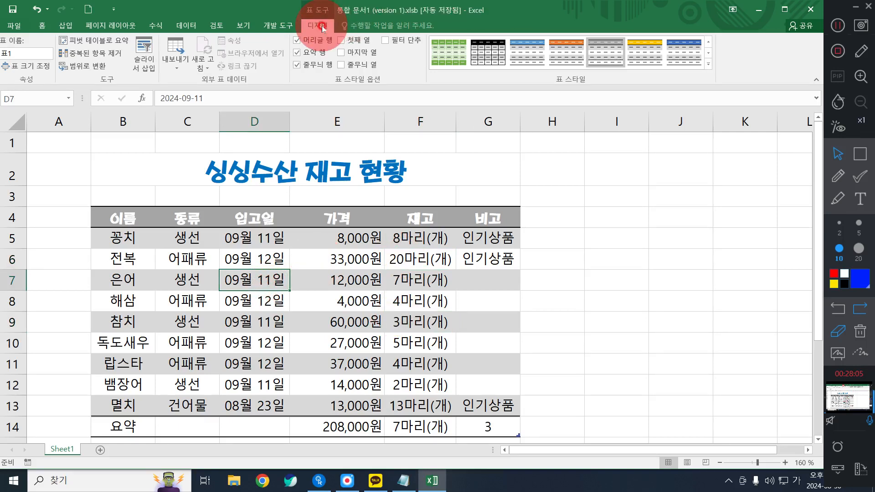
click(82, 67)
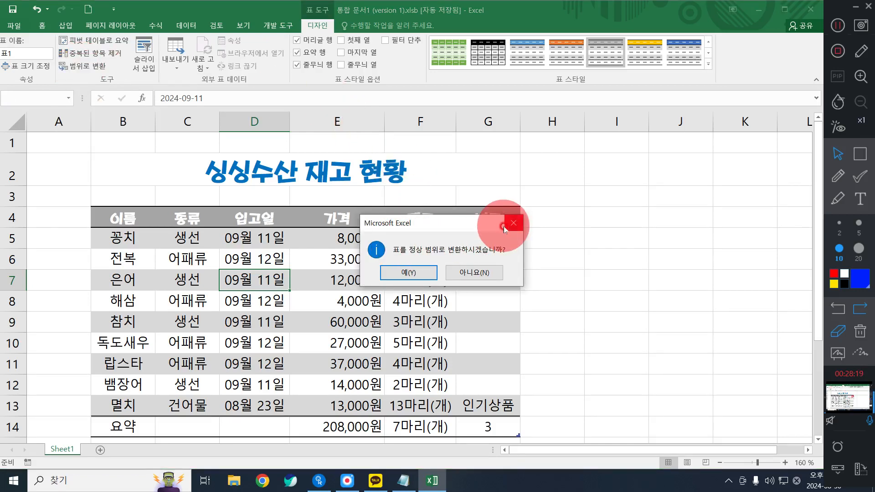
click(409, 272)
click(346, 324)
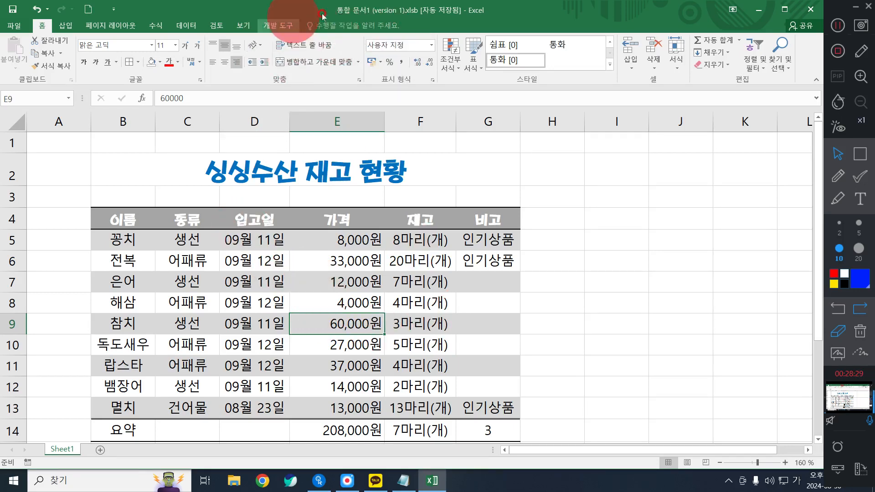
click(258, 262)
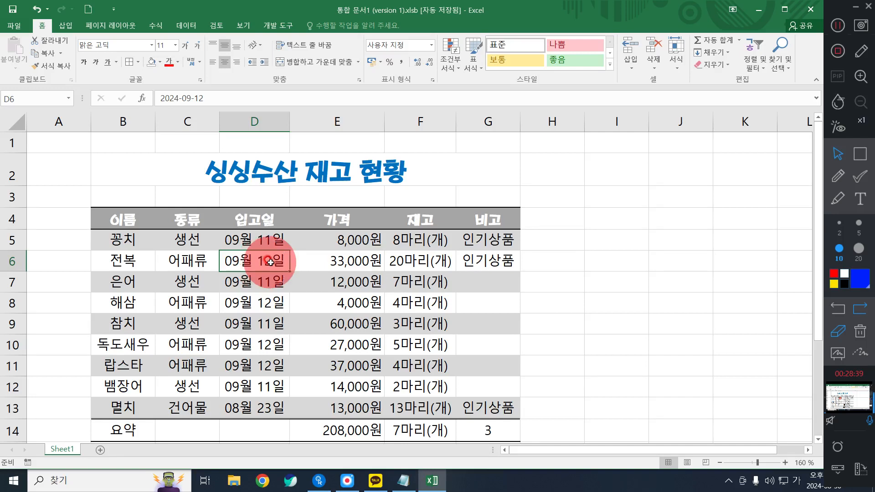
key(ctrl+z)
Convert the inventory table to a normal range (범위로 변환)
click(318, 25)
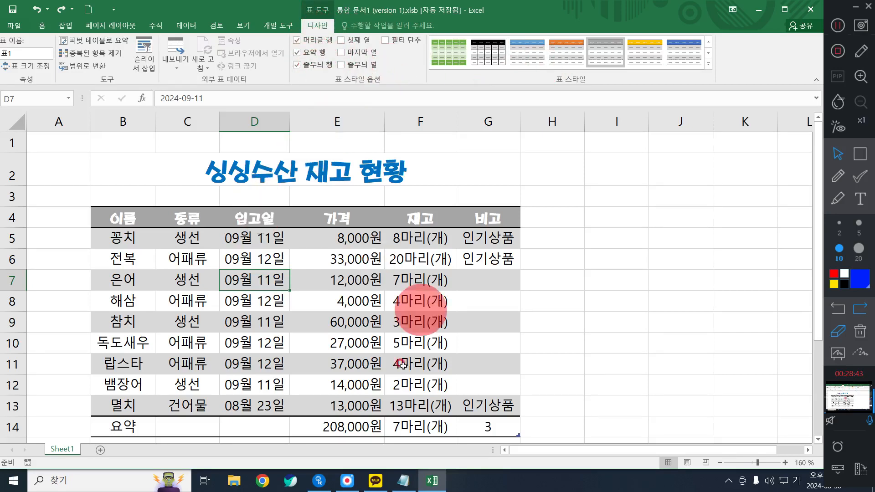
click(82, 66)
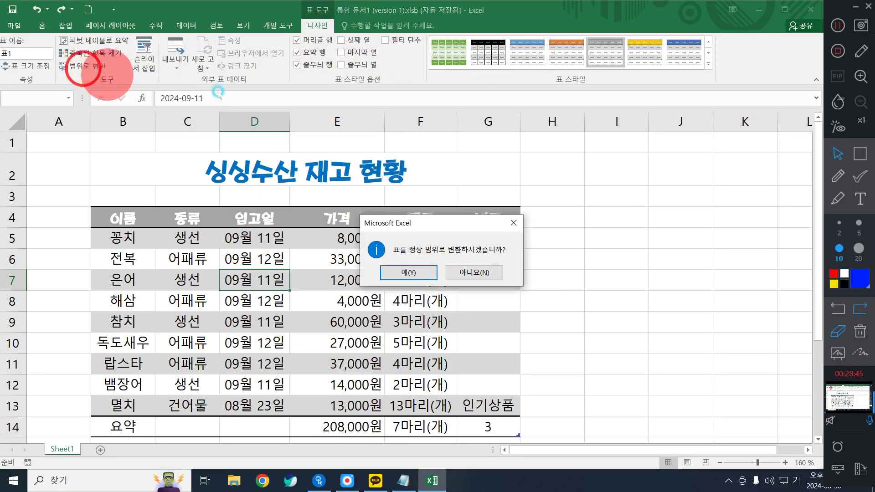
click(403, 273)
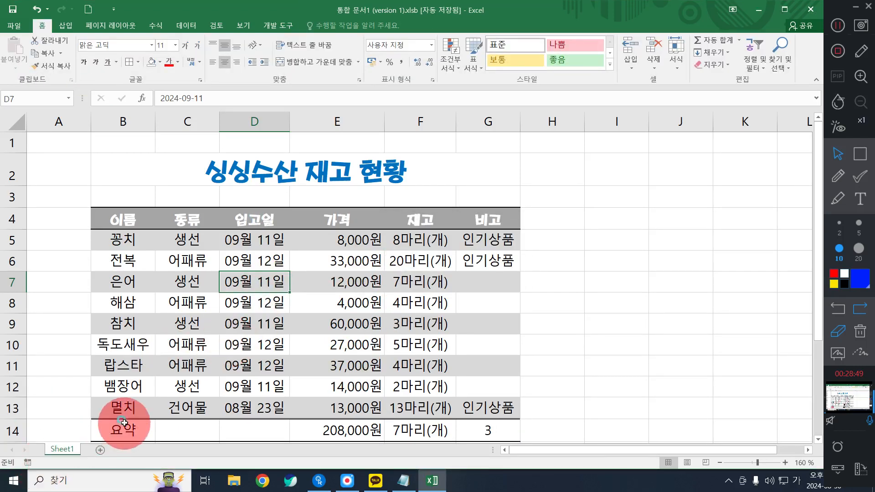
Merge and center the summary row cells B14:D14 and undo the merge
drag(124, 423, 242, 428)
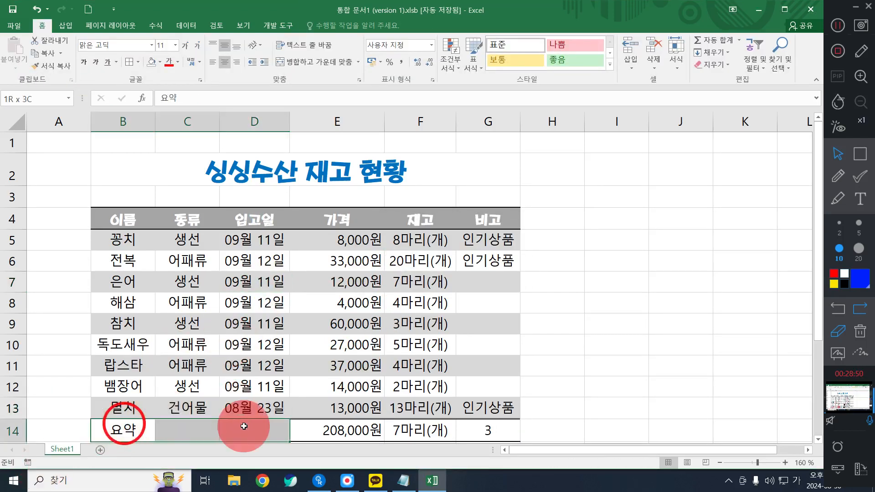
click(317, 58)
scroll(254, 254, down, 2)
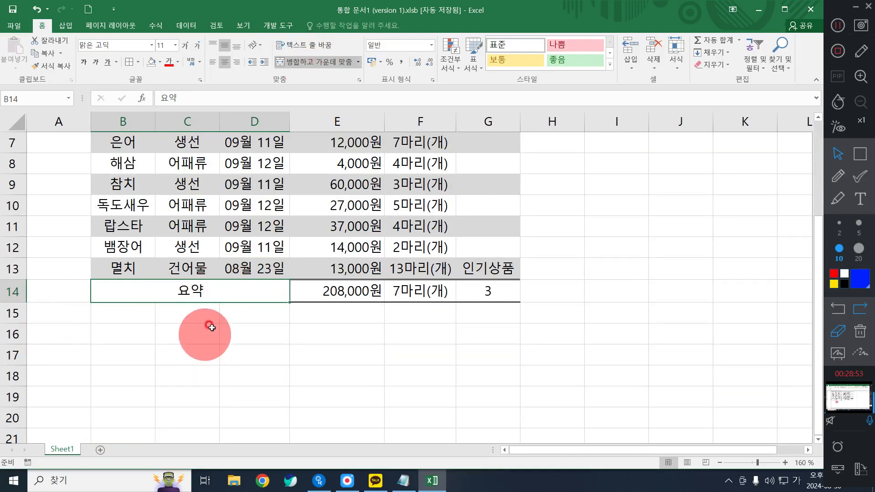
scroll(273, 282, up, 1)
key(ctrl+z)
scroll(365, 278, up, 1)
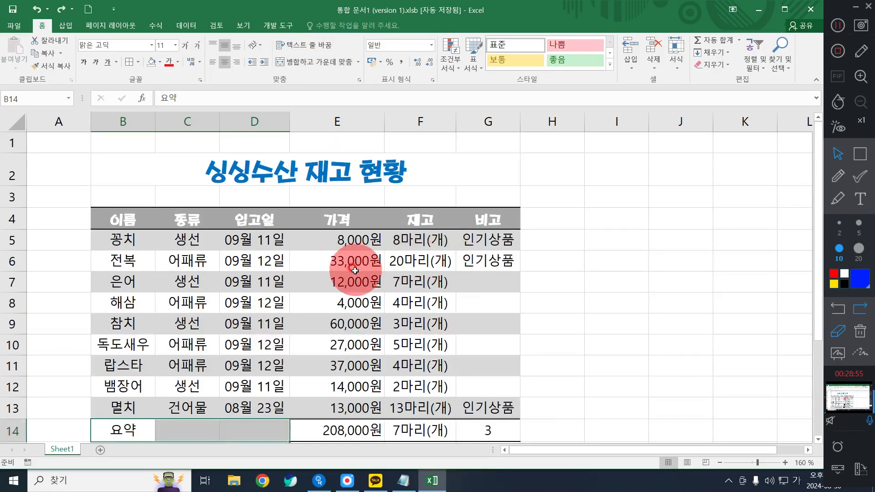
Merge and center the 요약 label across B14:D14 in the summary row
scroll(355, 271, down, 2)
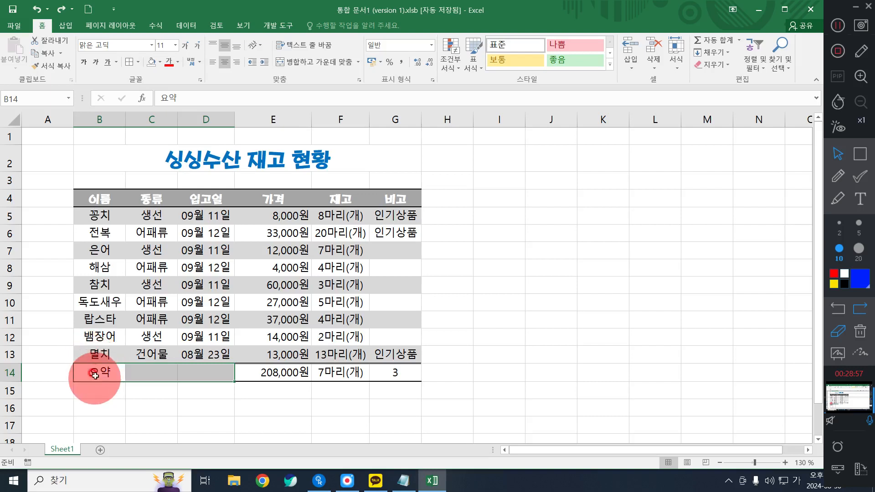
drag(95, 375, 215, 373)
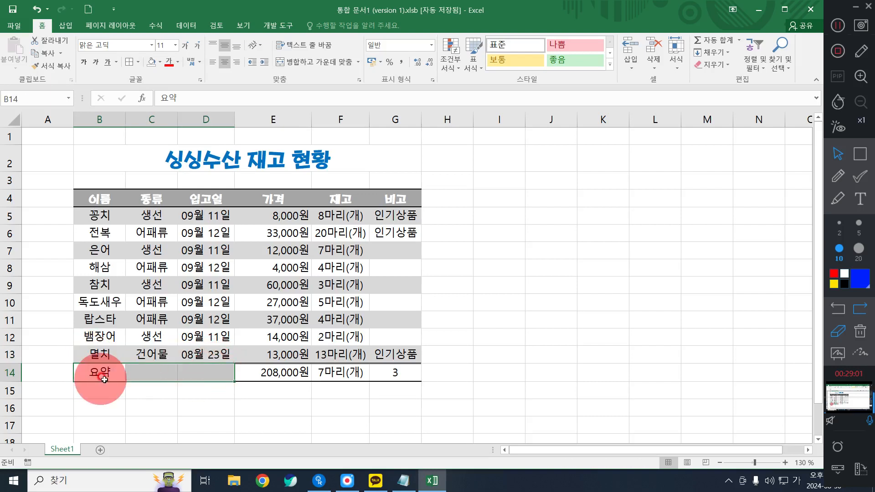
drag(104, 371, 211, 370)
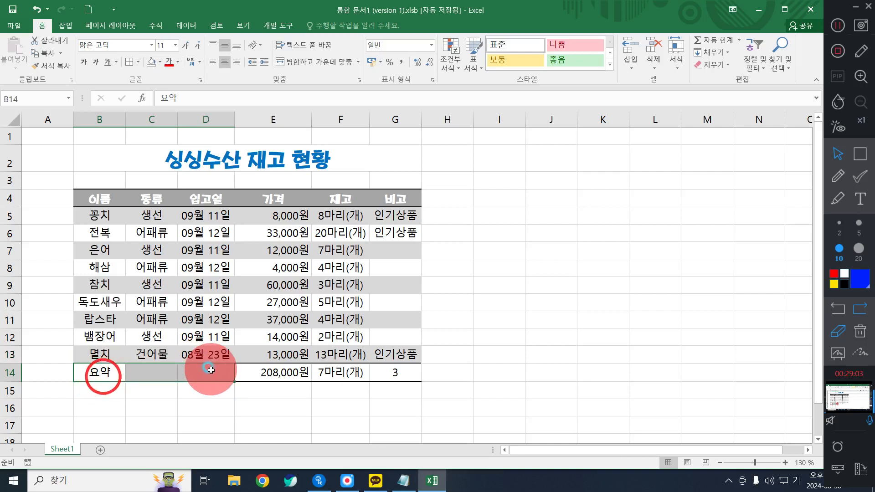
click(323, 63)
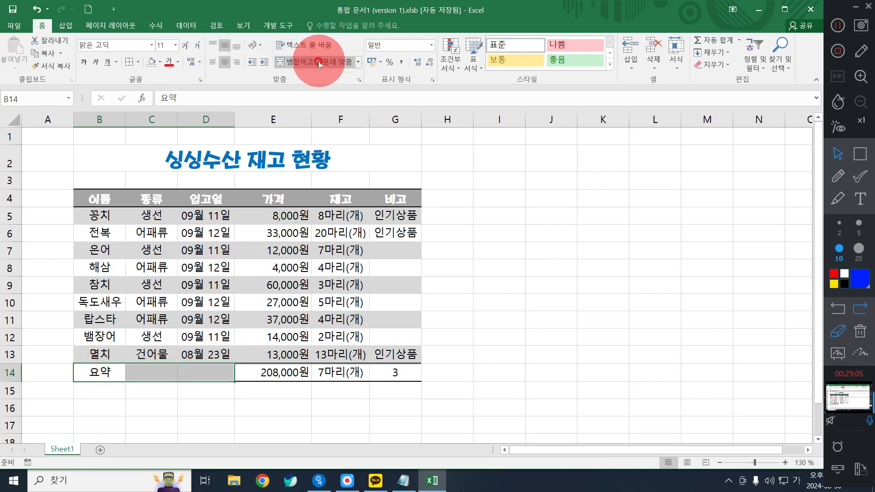
click(319, 62)
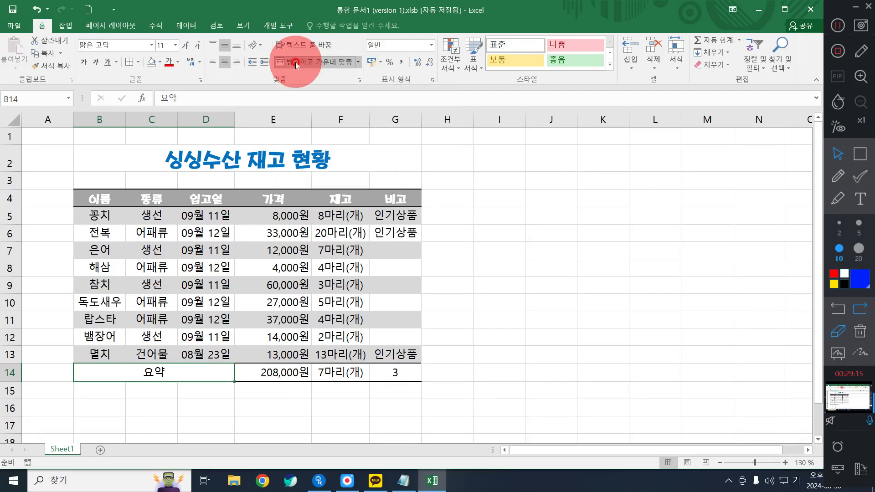
click(106, 435)
click(168, 364)
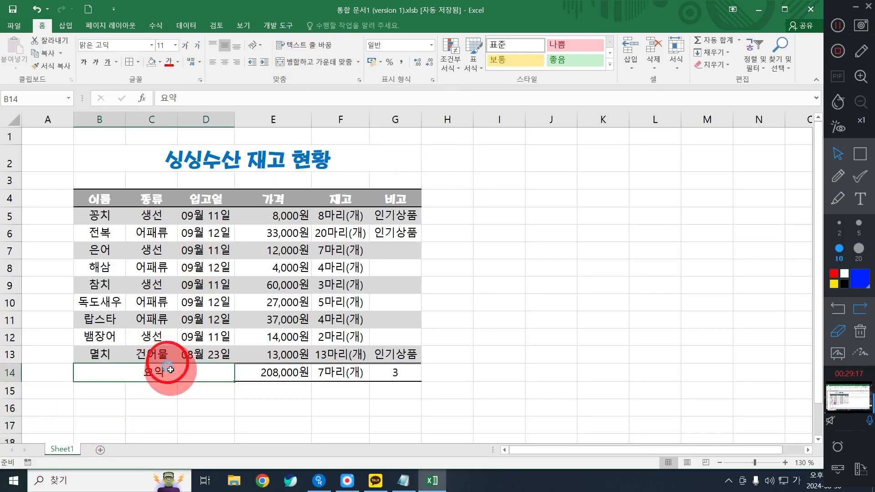
click(328, 237)
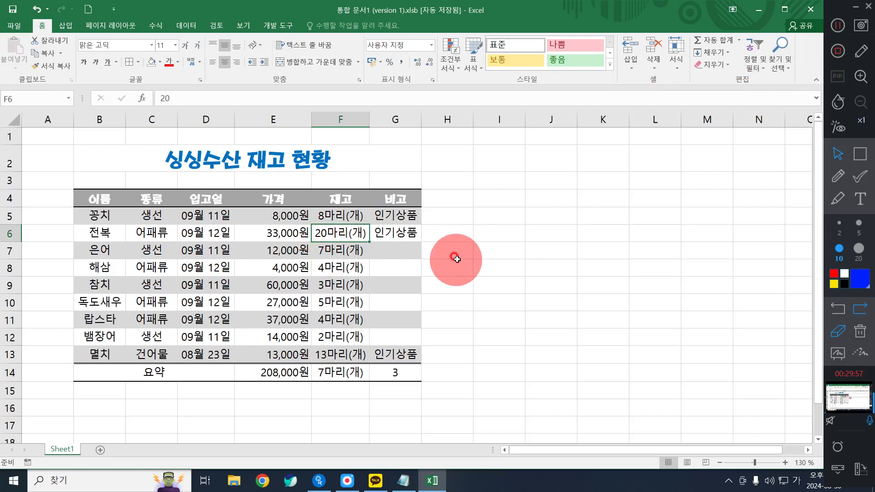
click(183, 237)
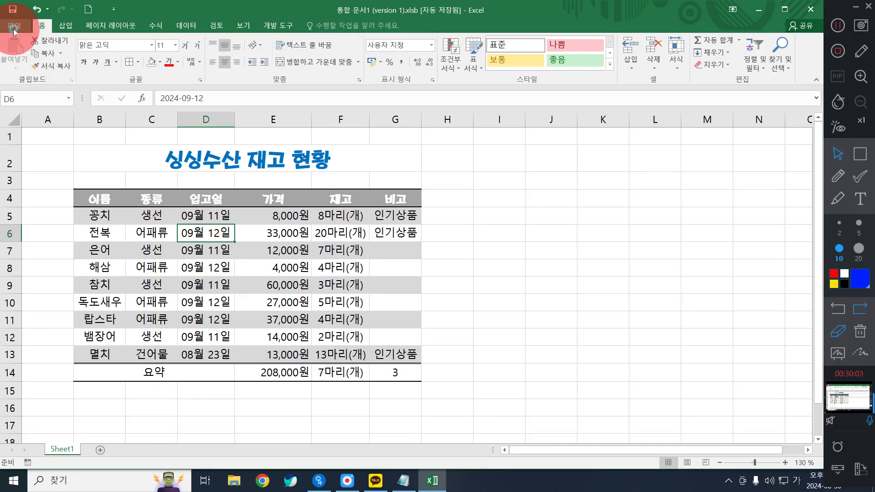
Start saving the workbook under a new name and browse to the 오후 > 엑셀 folder on the USB drive (F:)
click(14, 28)
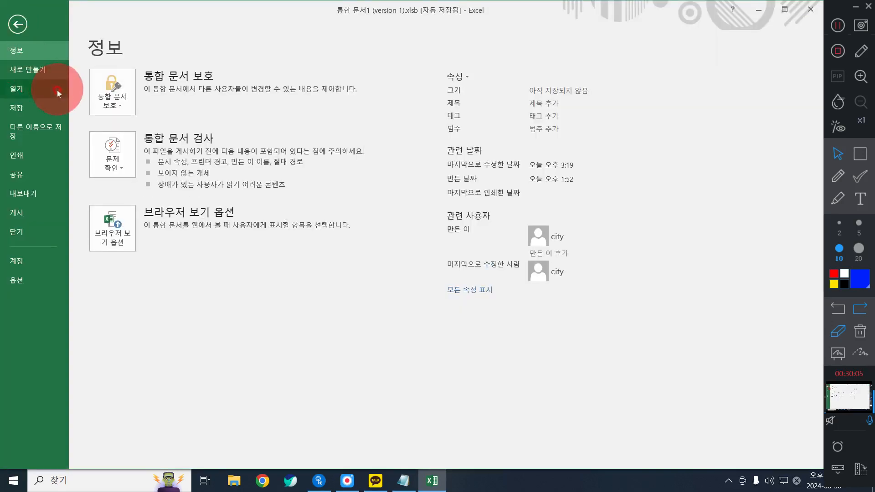
click(54, 113)
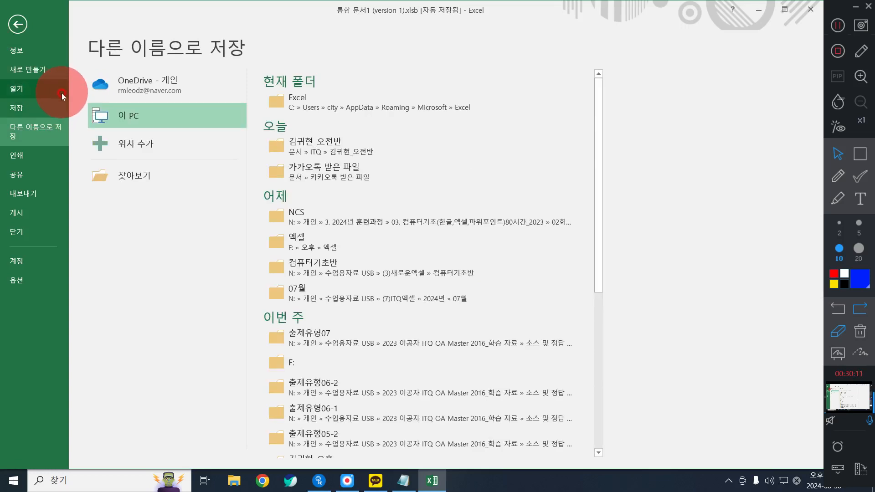
click(135, 175)
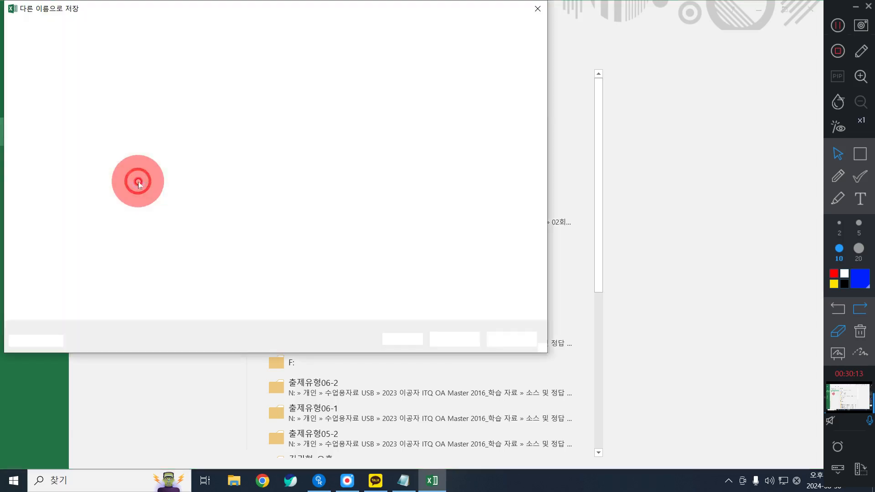
drag(125, 121, 127, 146)
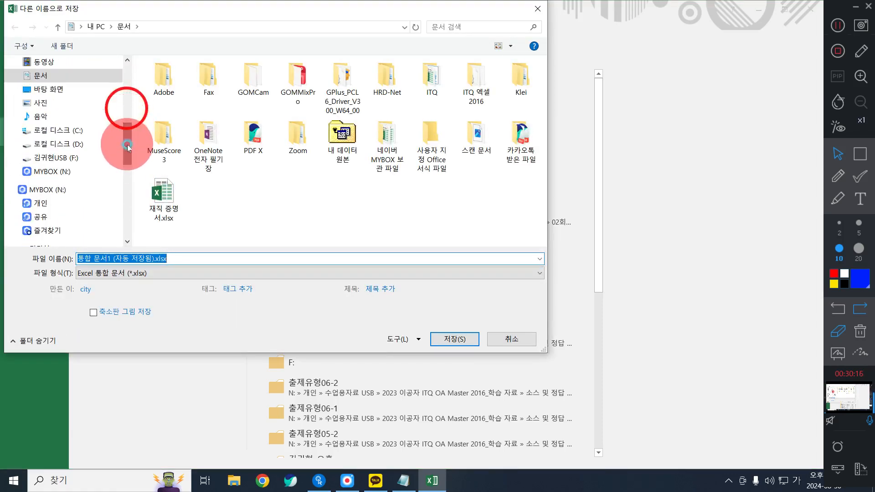
click(43, 159)
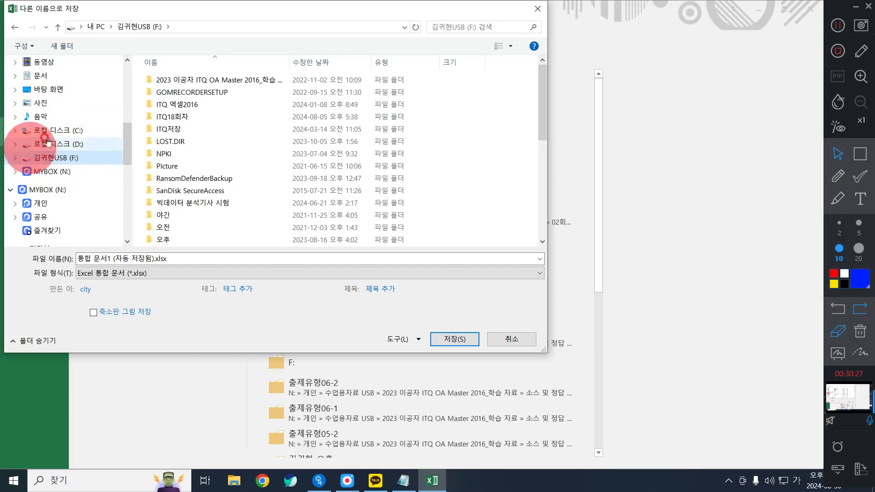
click(173, 227)
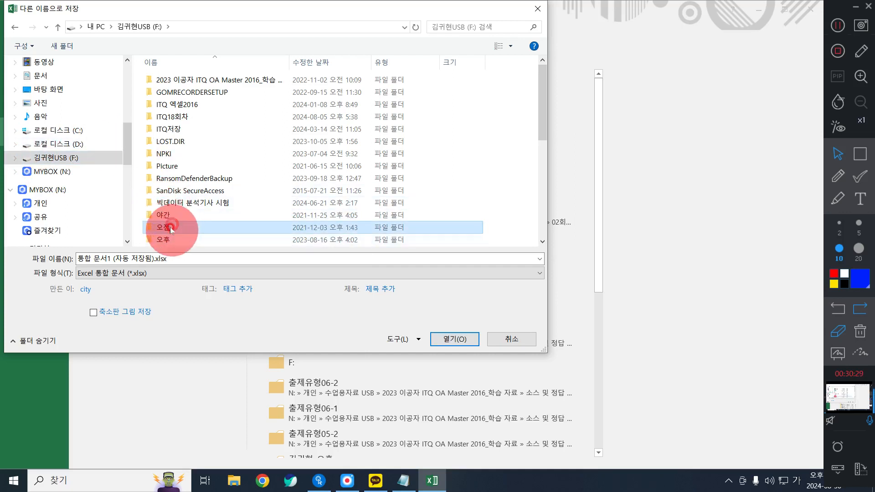
double_click(178, 239)
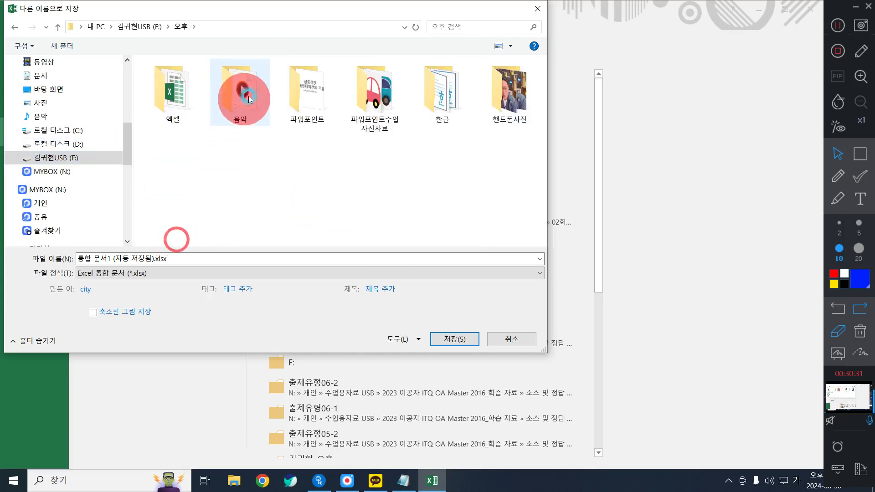
double_click(169, 91)
Name the workbook 서식적용하기 and save it as an Excel workbook (*.xlsx)
click(203, 255)
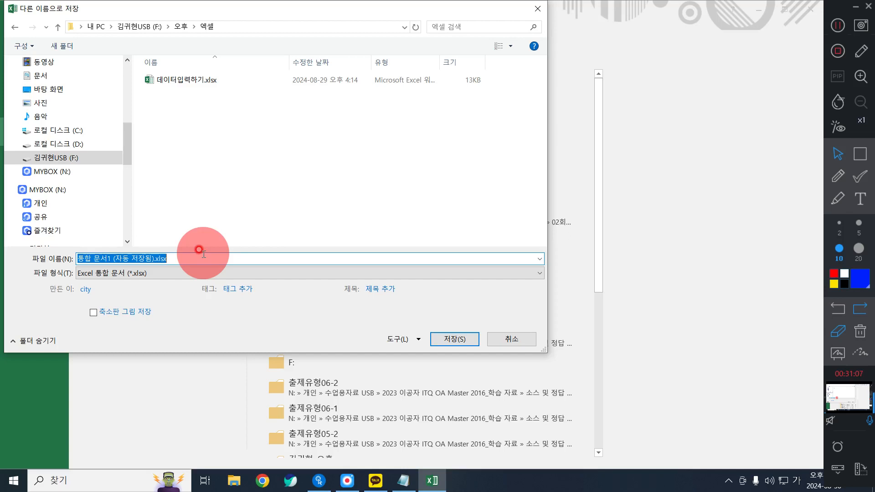
key(BackSpace)
text(서식적ㅇ)
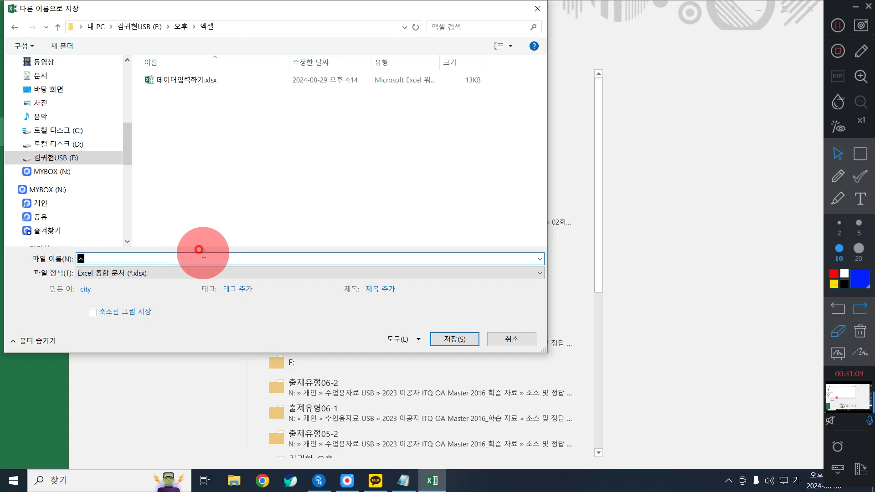
text(용하기)
click(454, 339)
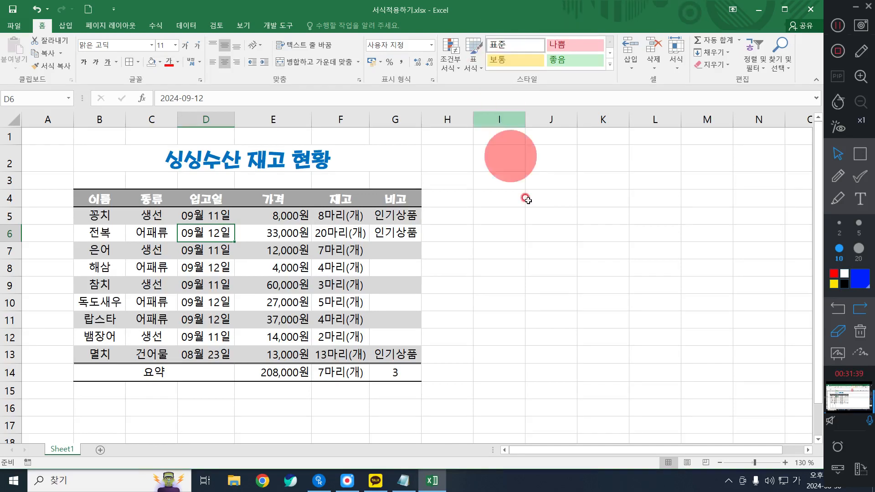
Select the stock values F5:F13 in the 재고 column and show their quick analysis options
click(565, 250)
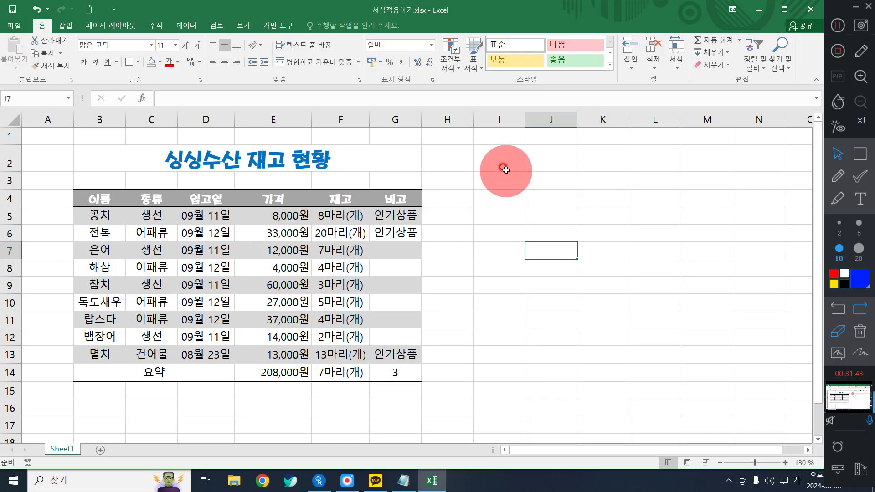
click(471, 178)
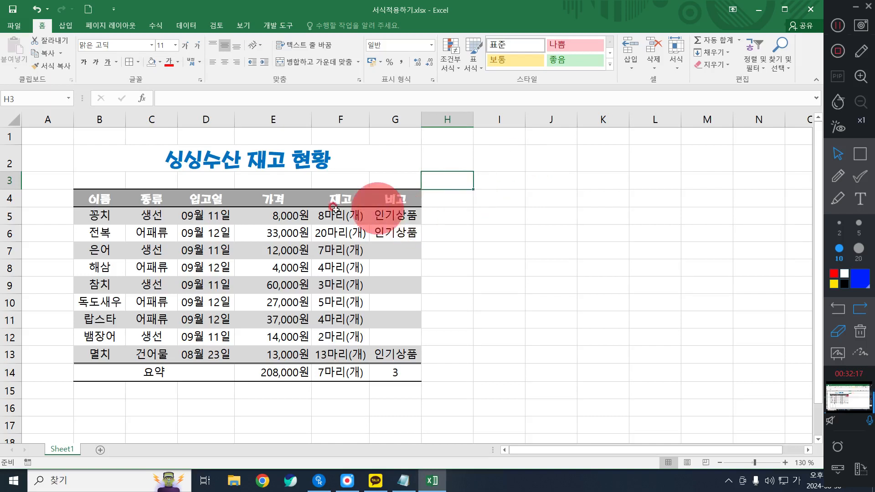
drag(337, 217, 346, 373)
click(513, 248)
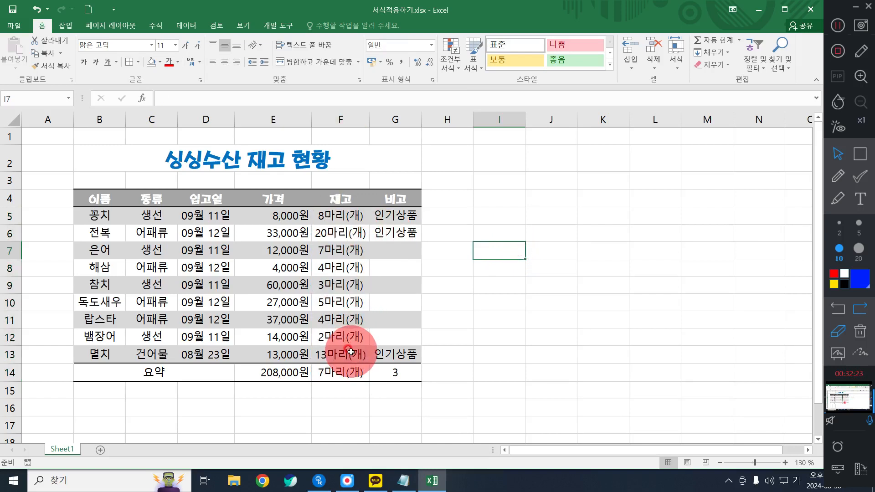
drag(340, 215, 339, 361)
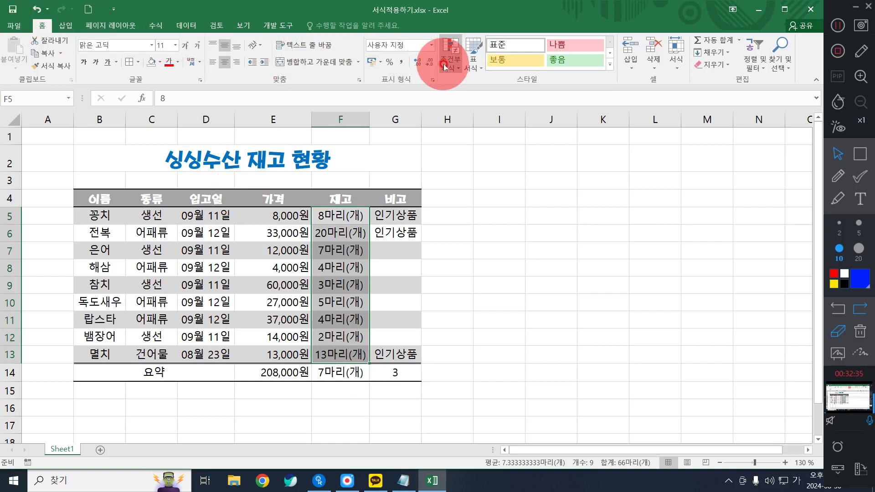
key(ctrl+q)
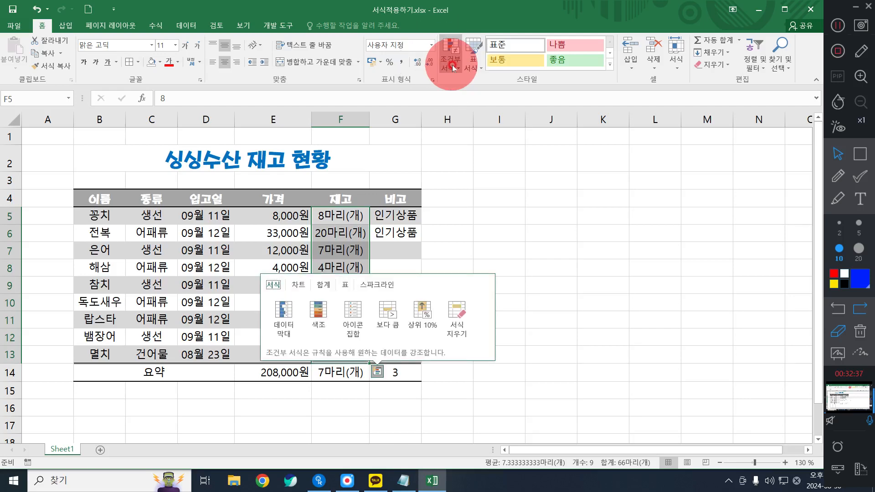
Switch to Notepad and replace all existing notes with the heading "조건부서식 :"
click(415, 477)
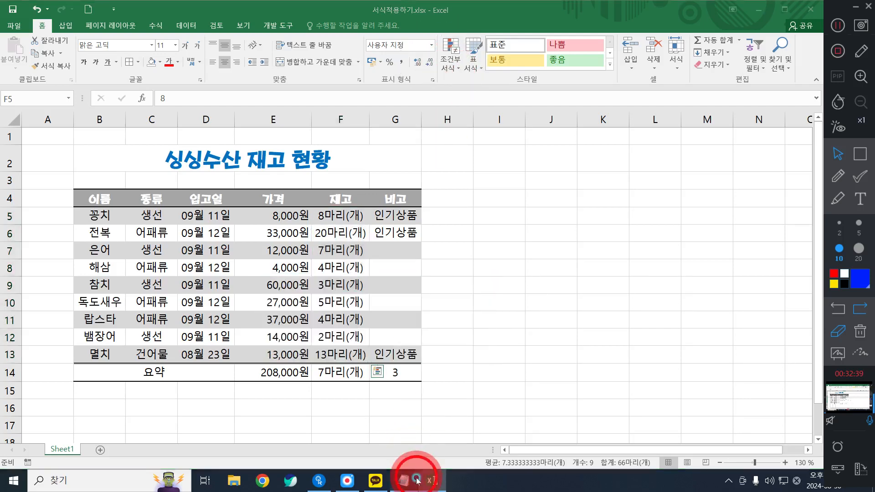
drag(416, 478, 431, 305)
click(453, 414)
key(ctrl+a)
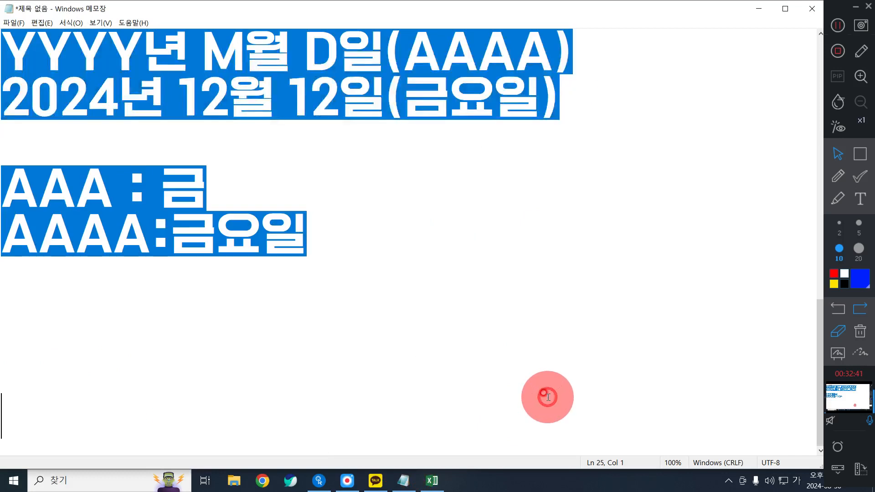
text(조건부서식 :")
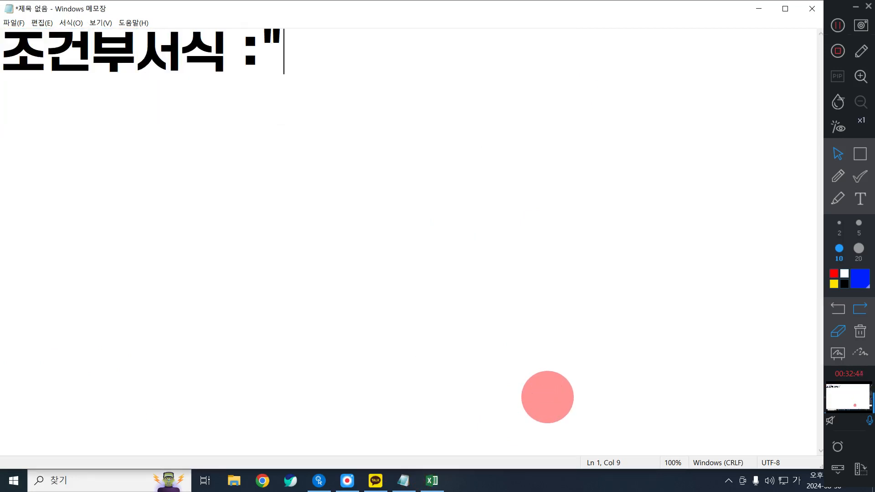
key(BackSpace)
Write the definition "해당조건에 서식을 넣어주는 기능" after the 조건부서식 heading
text(ㅊ)
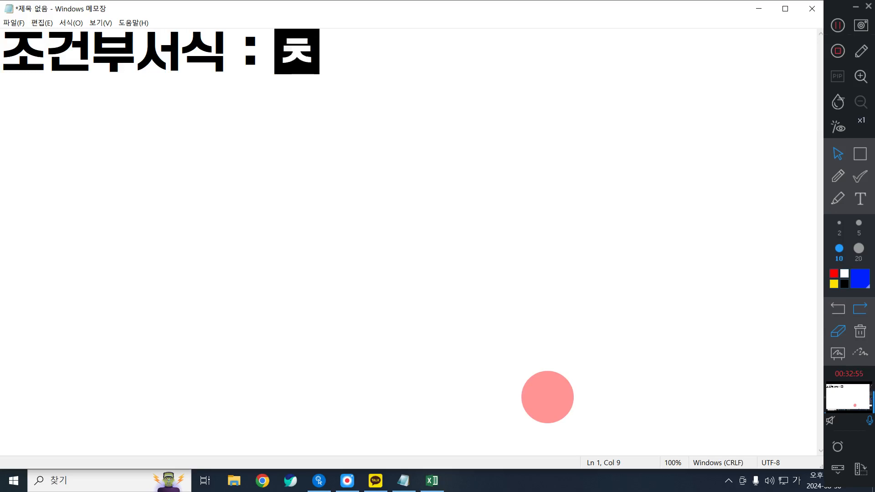
key(BackSpace)
text(조거)
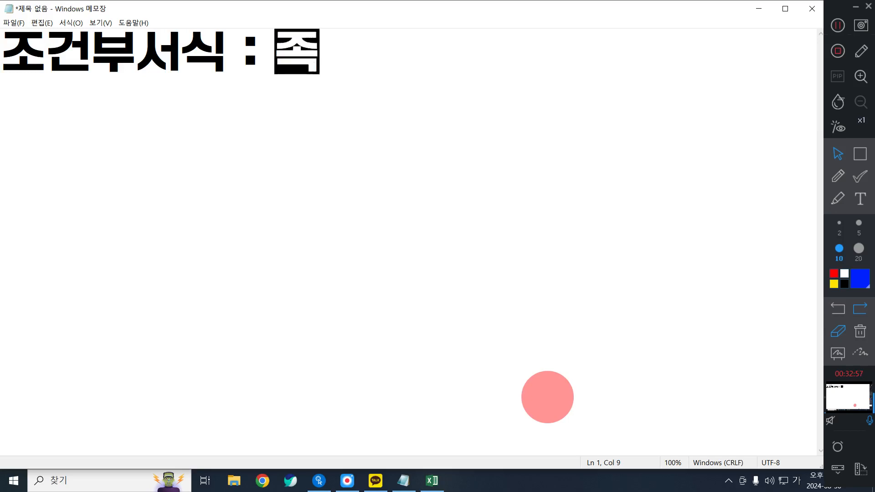
key(BackSpace)
key(BackSpace)
key(BackSpace)
text(핻ㅏㅇ조건에 서식ㅇ)
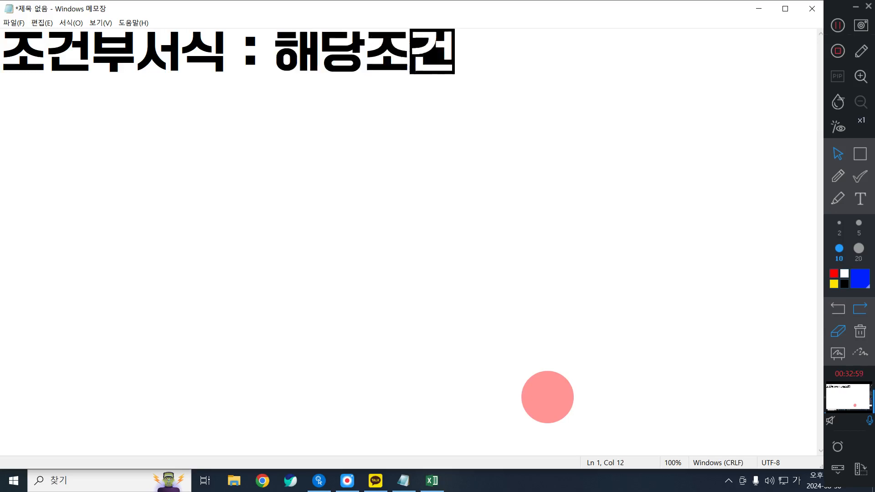
text(ㅡㄹ ㄴㅓㄹㅓㅇ)
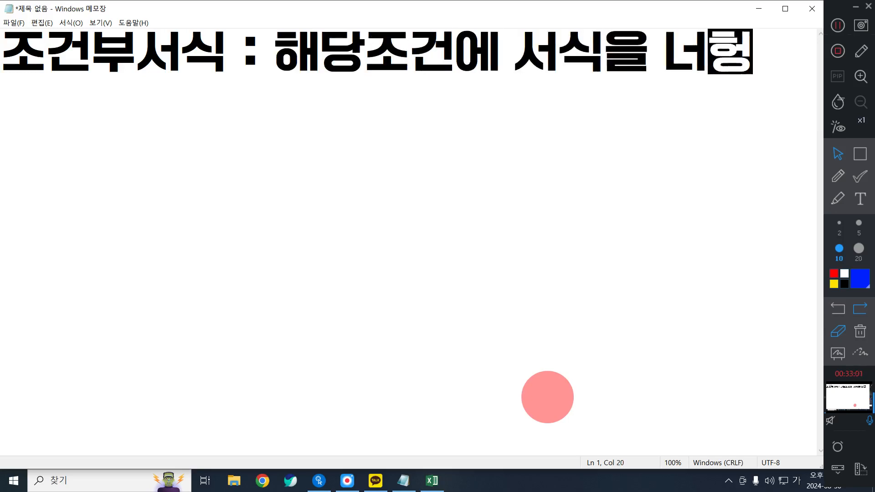
key(BackSpace)
key(BackSpace)
key(BackSpace)
text(ㅎㅇㅓㅈㅜㄴㅡㄴ ㄱㅣㄴㅡㅇ)
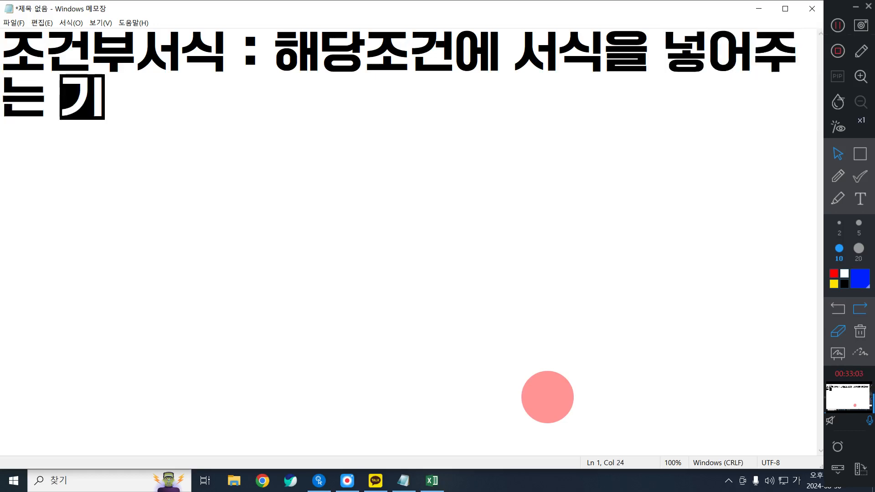
Add the example condition "예) 시험의 평균성적이 80점이상이면" below the definition, separated by a blank line
key(Return)
key(Return)
text(ㅇ)
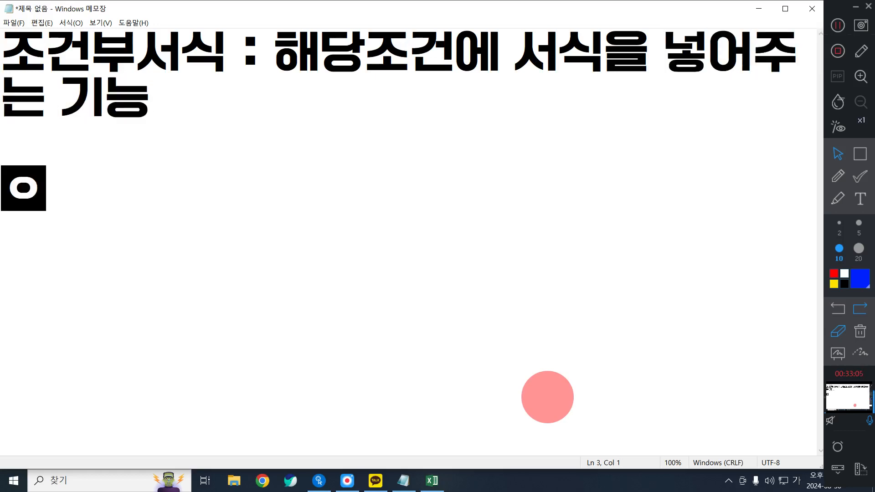
text(ㅖ))
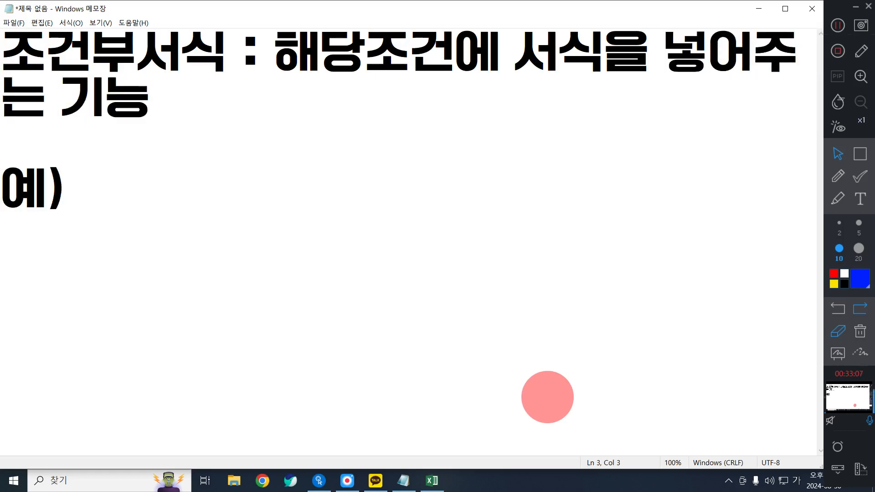
text( ㅅㅣㅎㅓㅁㅇㅢ ㅅㅓㅇㅈㅓㄱㅇㅣ)
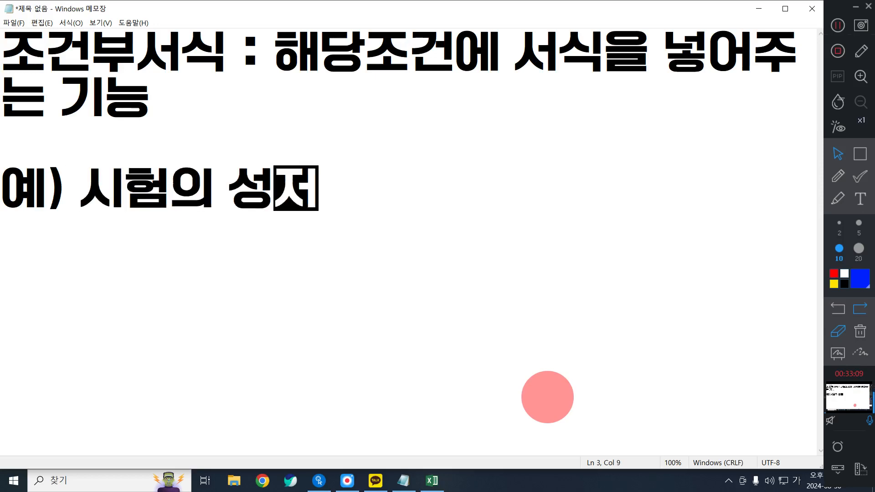
key(BackSpace)
key(BackSpace)
key(BackSpace)
key(BackSpace)
text(ㅅㅓ)
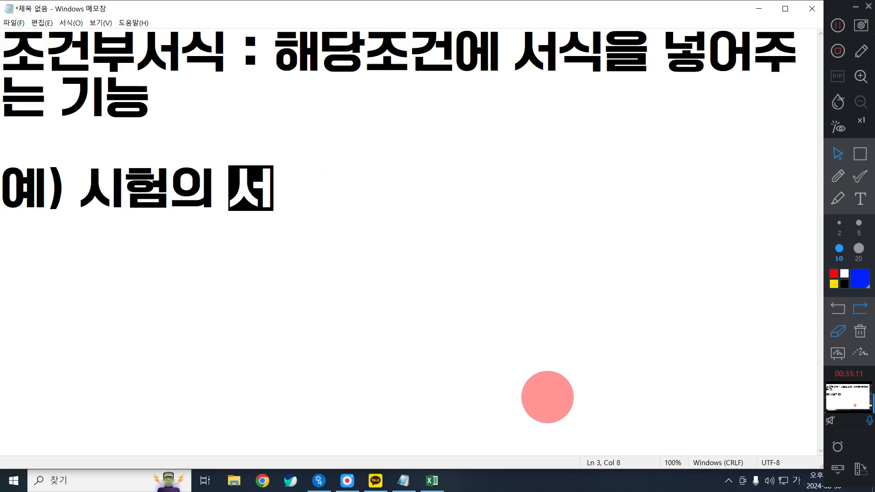
key(BackSpace)
key(BackSpace)
text(ㅍㅕㅇㄱㅠㄴㅅㅓㅇㅈㅓㄱㅇㅣ )
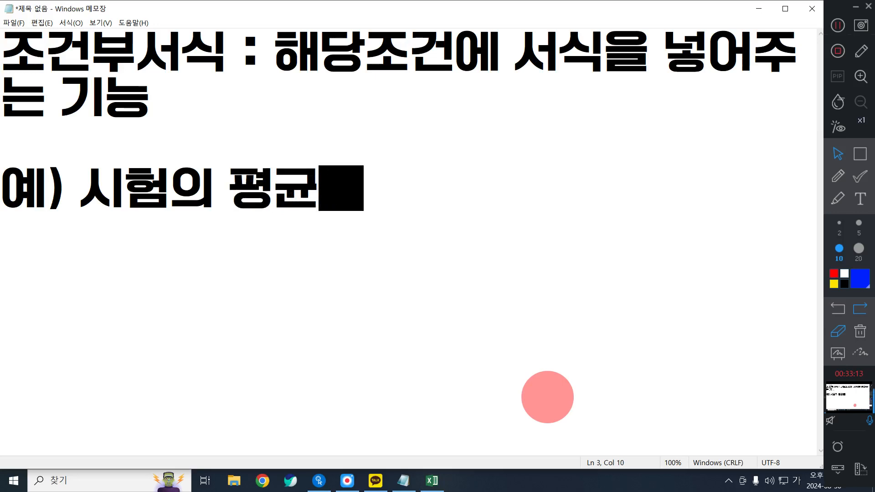
text(8)
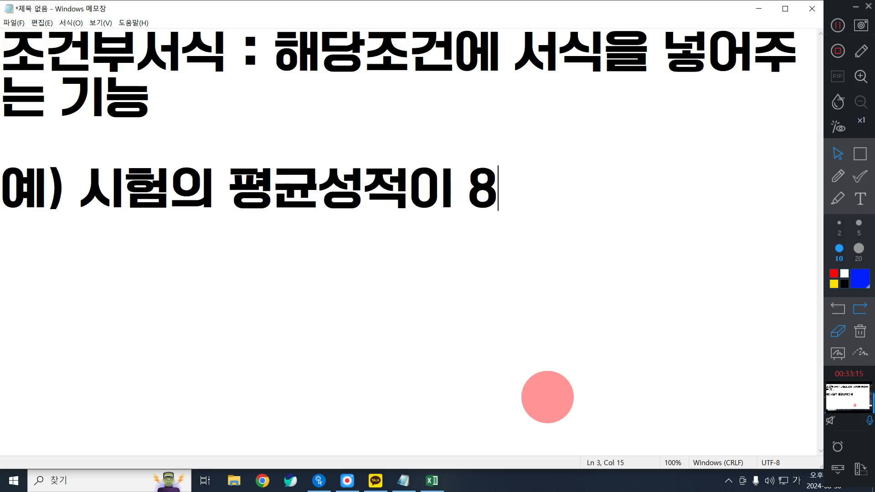
text(0ㅈㅓㅁㅇㅣㅅㅏㅇㅇㅣㅁㅕㄴ)
key(Return)
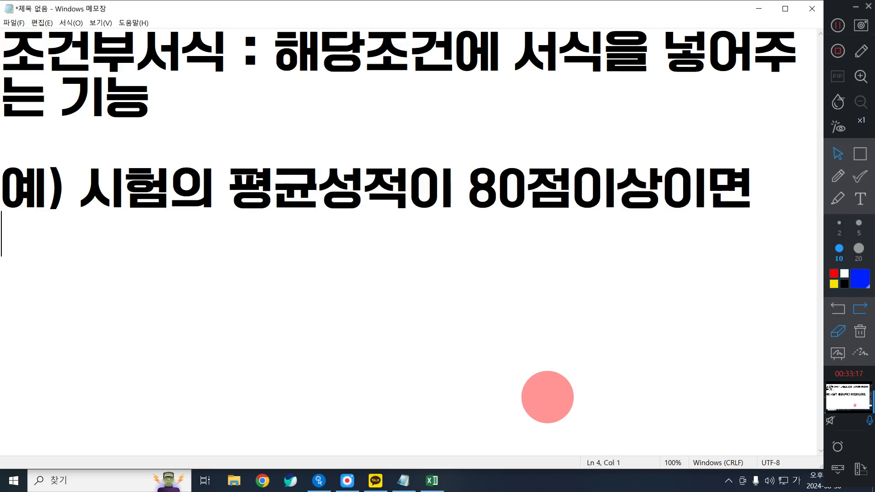
Complete the example with the line "빨간색글씨로 표시해주세요."
text(ㅃㅏㄹㄱㅏㄴㅅㅐㄱㄱㅡㄹ)
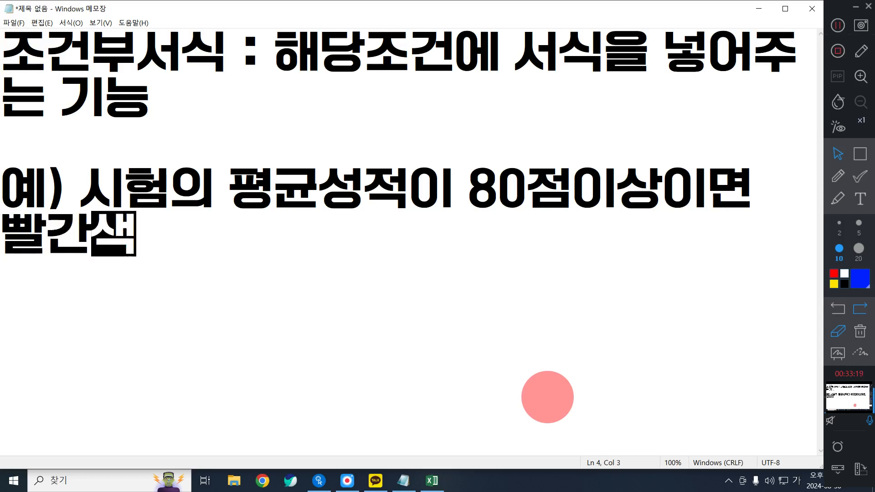
text(ㅆㅣㄹㅗ ㅍㅛㅅㅣ)
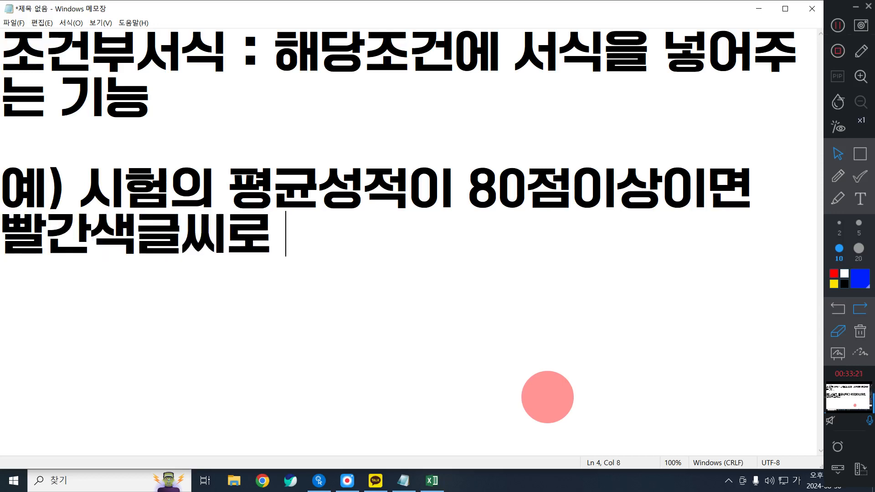
text(ㅎㅐㅈㅜㅅㅔㅇㅛ.)
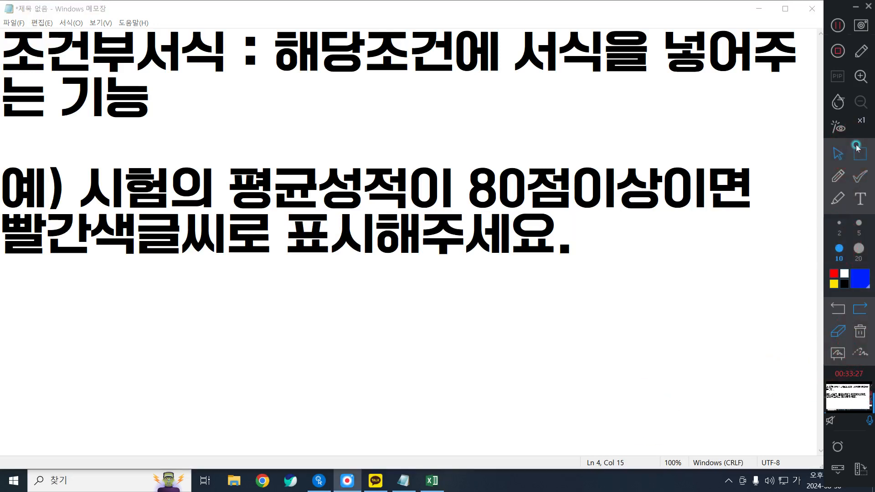
Draw a blue annotation rectangle around "평균성적이 80점이상" in the example sentence
click(859, 154)
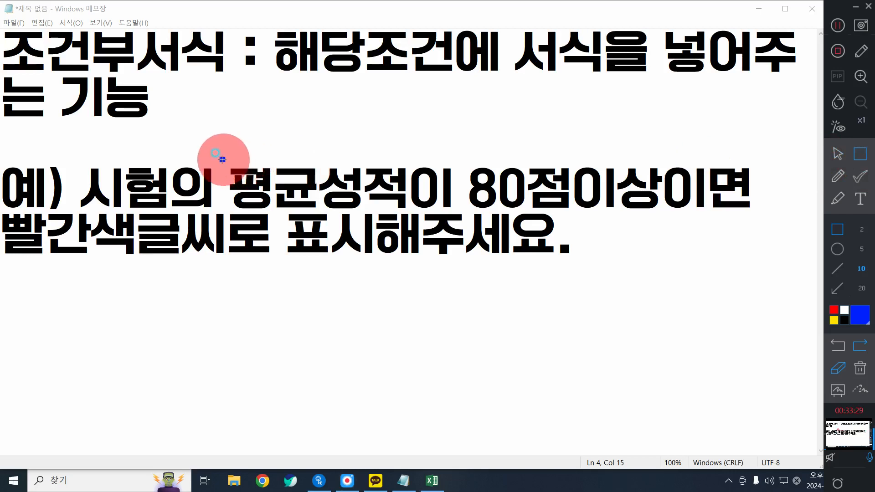
mouse_move(221, 158)
mouse_down()
mouse_move(570, 230)
mouse_move(572, 215)
mouse_move(655, 221)
mouse_move(663, 214)
mouse_up()
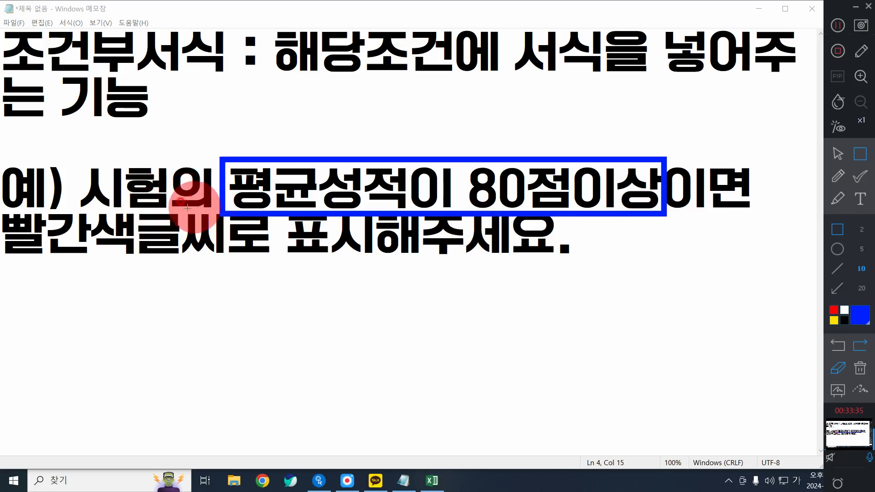
Outline "빨간색글씨" with a blue annotation rectangle and clear all annotations from the note
drag(235, 209, 1, 258)
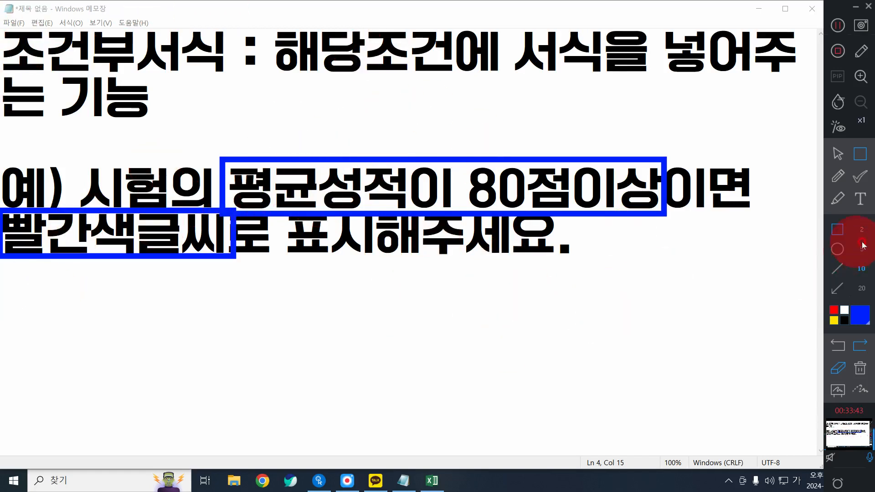
click(861, 326)
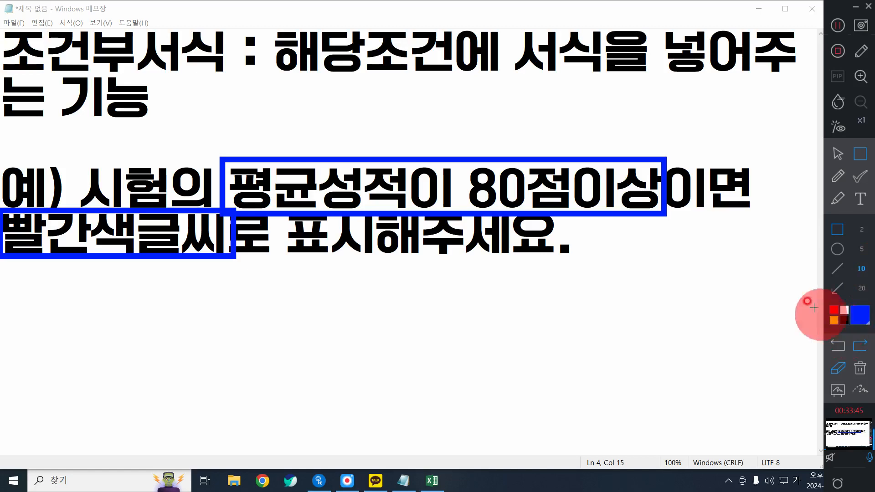
click(859, 367)
click(835, 153)
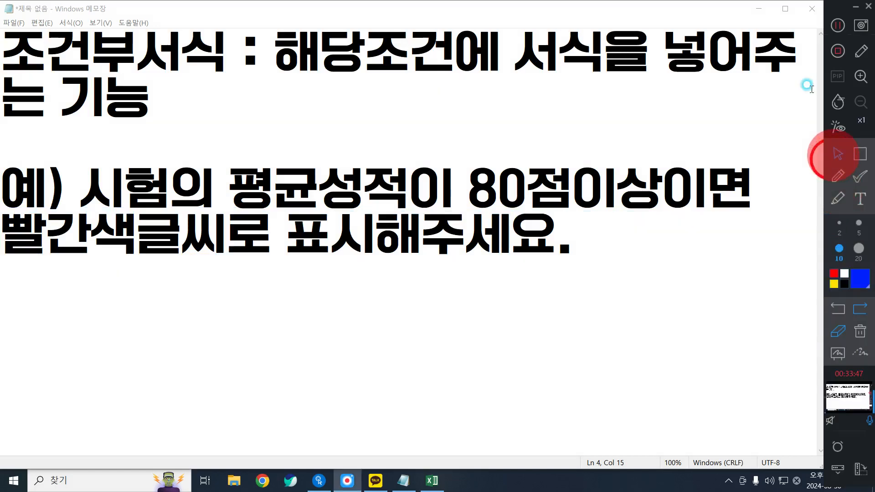
Switch to the Excel inventory sheet and apply red solid-fill data bars to the 재고 values in F5:F13
click(759, 8)
click(430, 260)
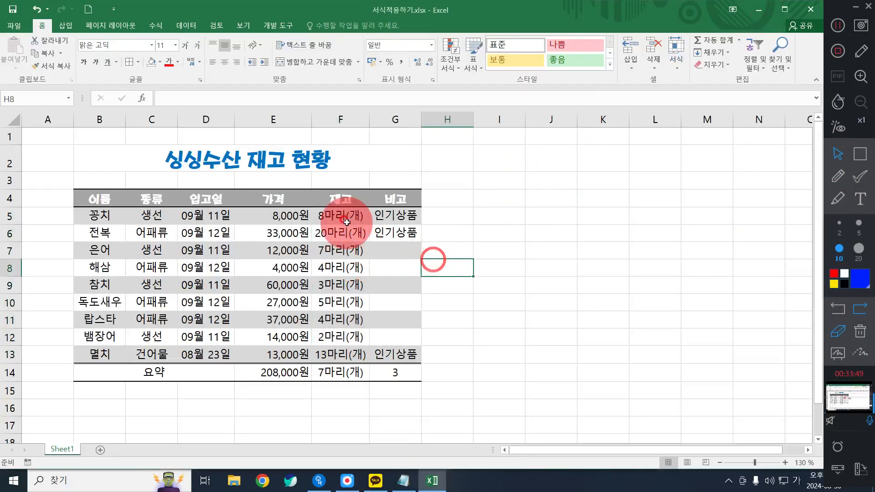
drag(341, 215, 347, 362)
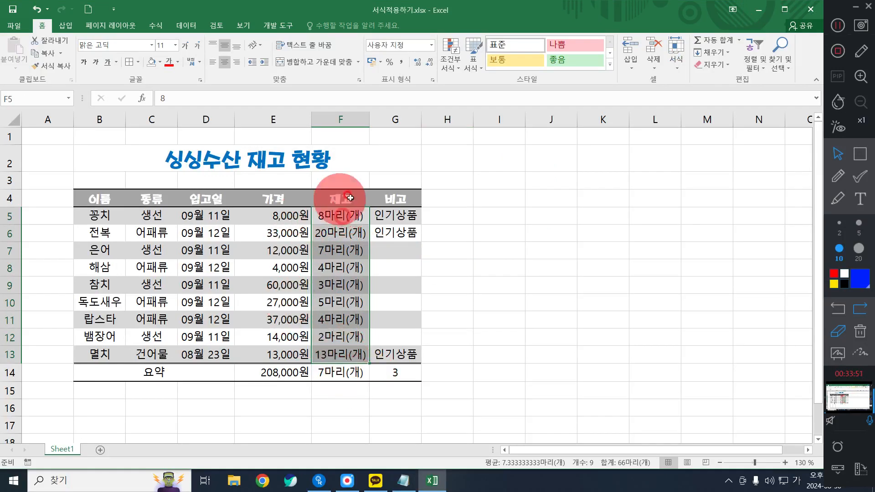
click(378, 373)
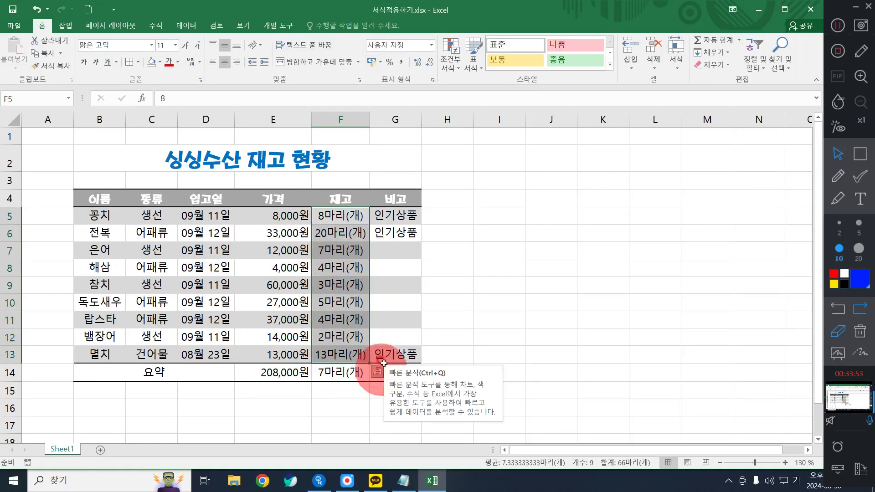
click(452, 52)
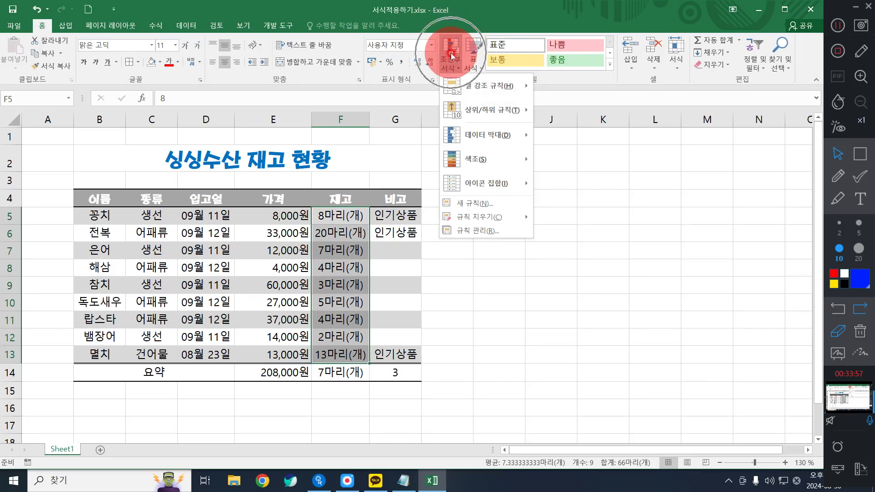
click(488, 108)
mouse_move(489, 135)
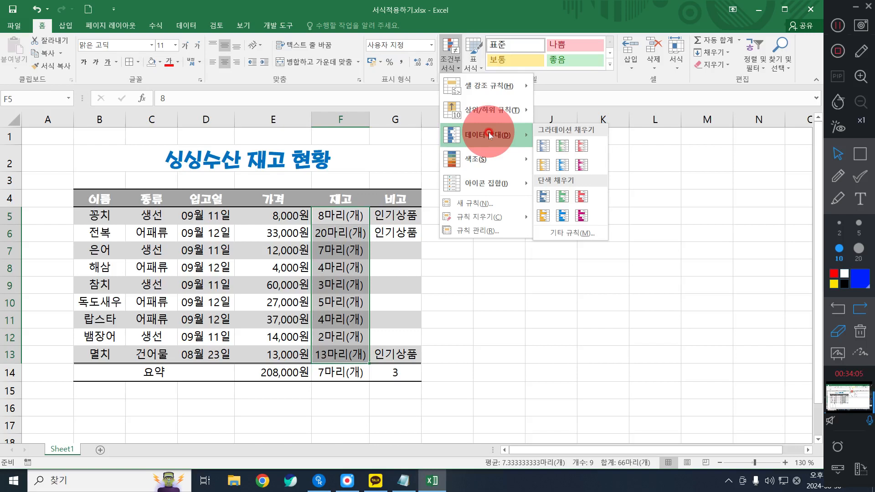
click(576, 196)
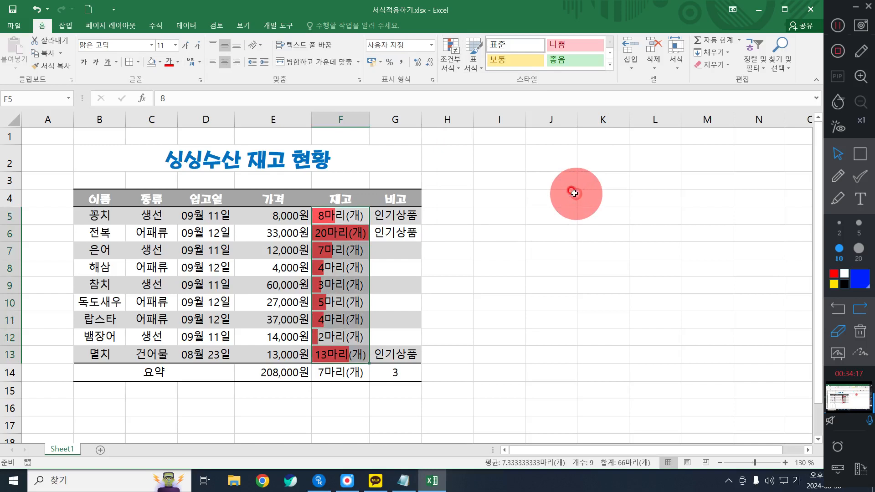
Write "1~20" in blue above the 재고 heading, mark the bars in F12 and F6, and clear the annotations
click(830, 200)
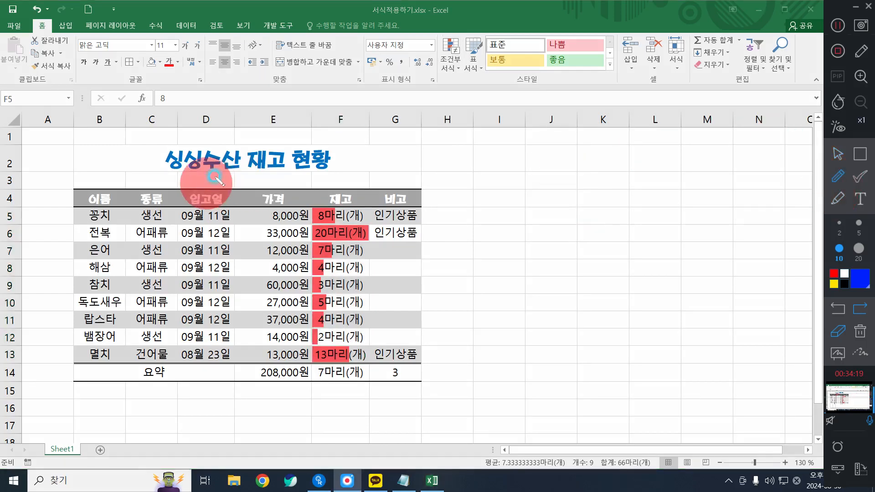
drag(310, 180, 341, 179)
mouse_move(350, 162)
mouse_down()
mouse_move(384, 172)
mouse_move(373, 163)
mouse_up()
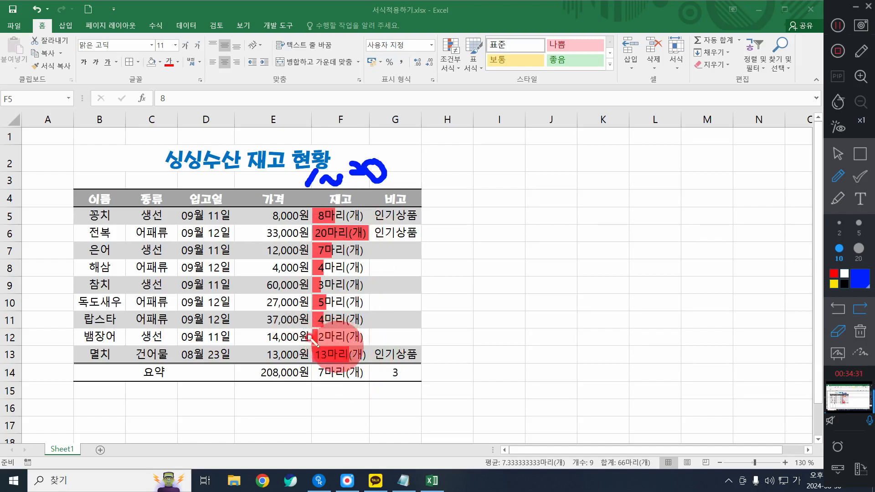
drag(317, 325, 319, 349)
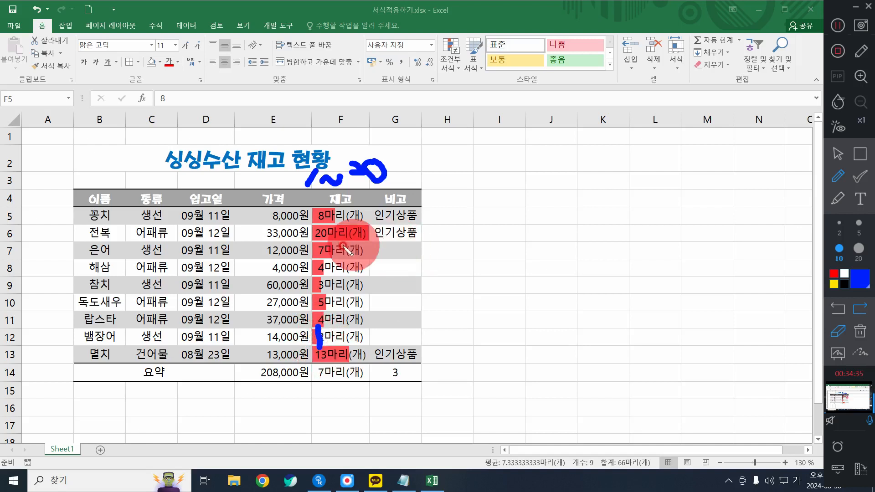
mouse_move(304, 243)
mouse_down()
mouse_move(357, 250)
mouse_move(376, 220)
mouse_move(312, 234)
mouse_move(367, 238)
mouse_up()
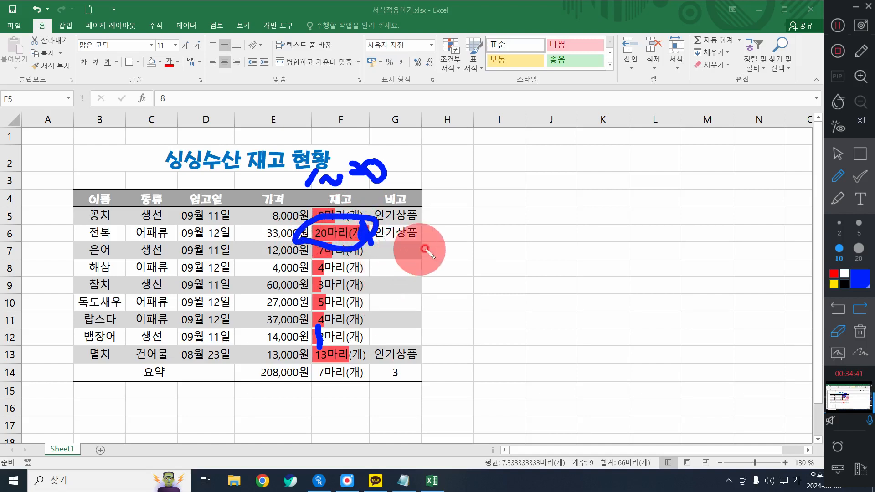
click(867, 337)
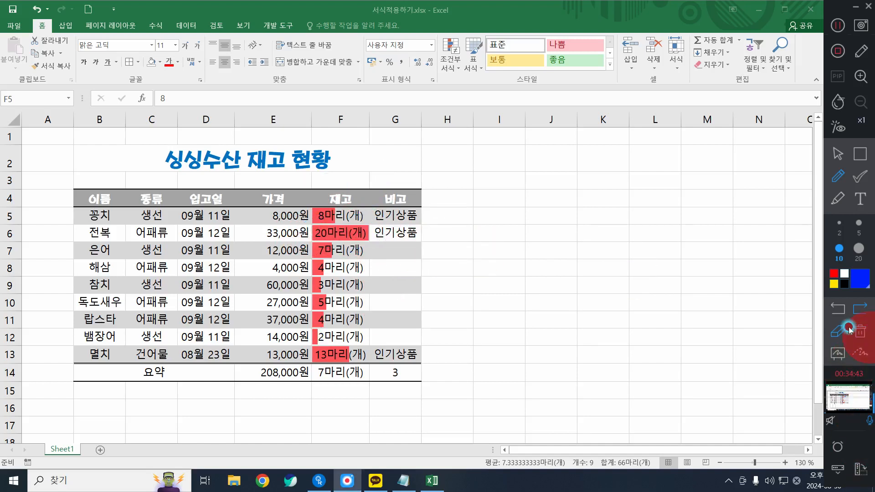
click(838, 150)
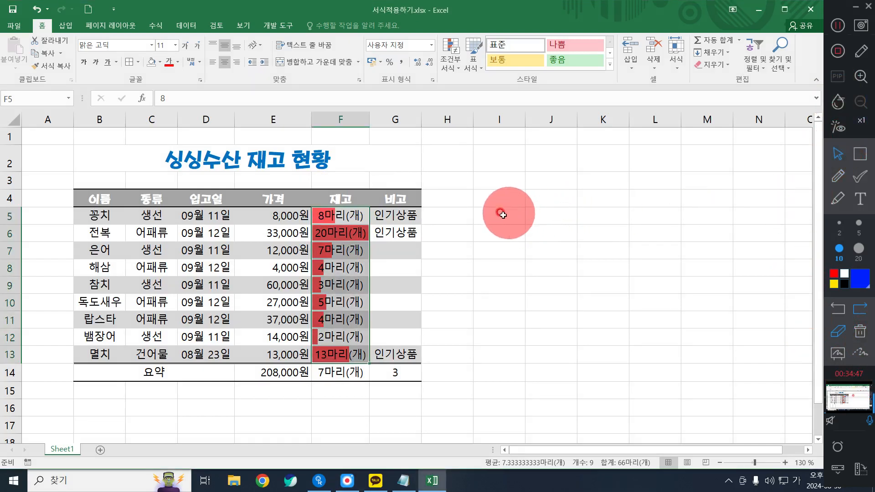
Add an equal-to highlight rule to 종류 cells C5:C13 for the value 생선, using light red fill with dark red text
drag(153, 217, 157, 359)
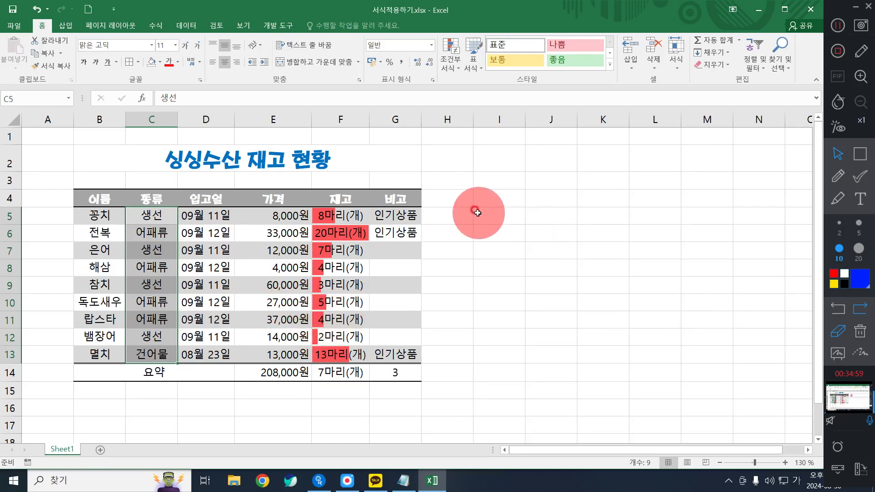
click(319, 213)
drag(150, 215, 163, 352)
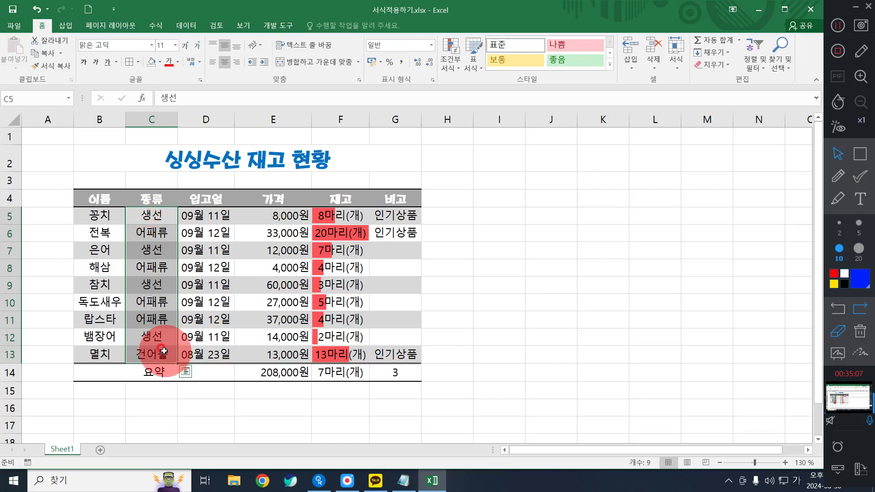
click(452, 46)
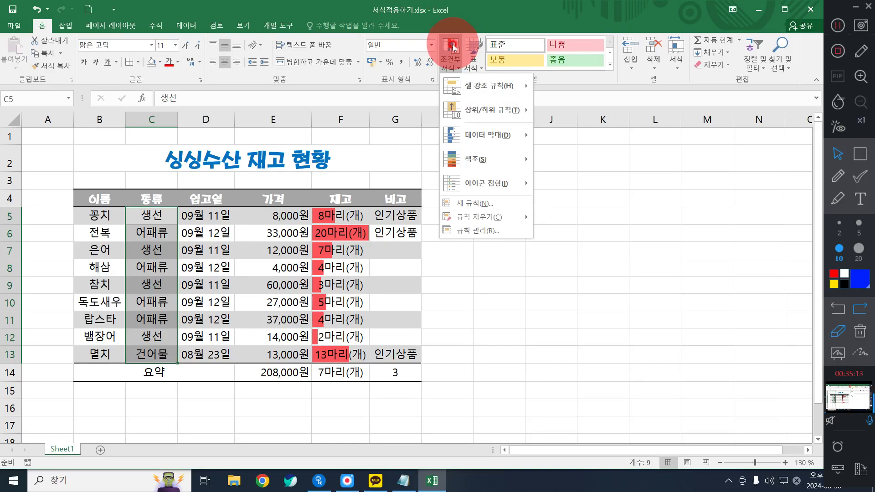
click(465, 84)
click(579, 120)
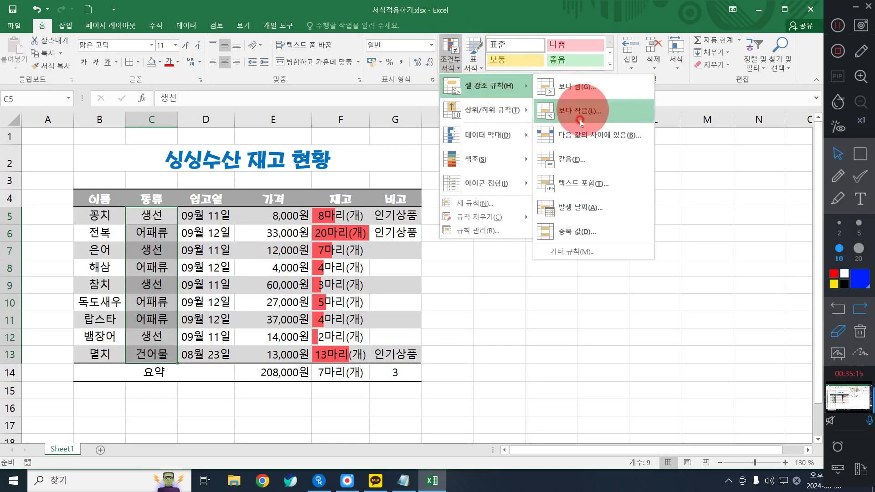
click(590, 154)
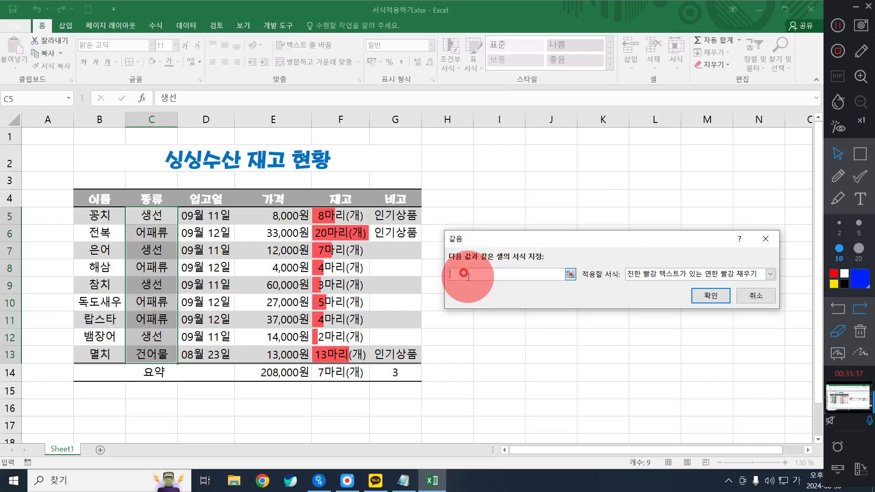
text(ㅅ서ㄴ)
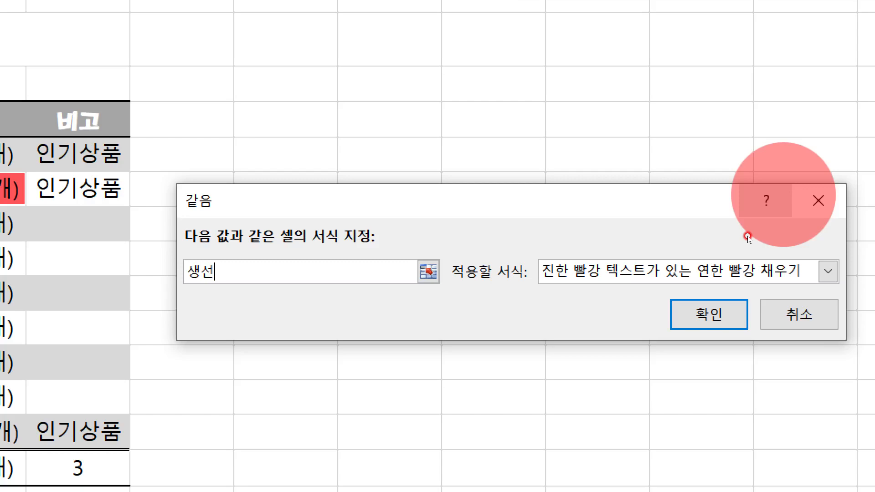
click(709, 314)
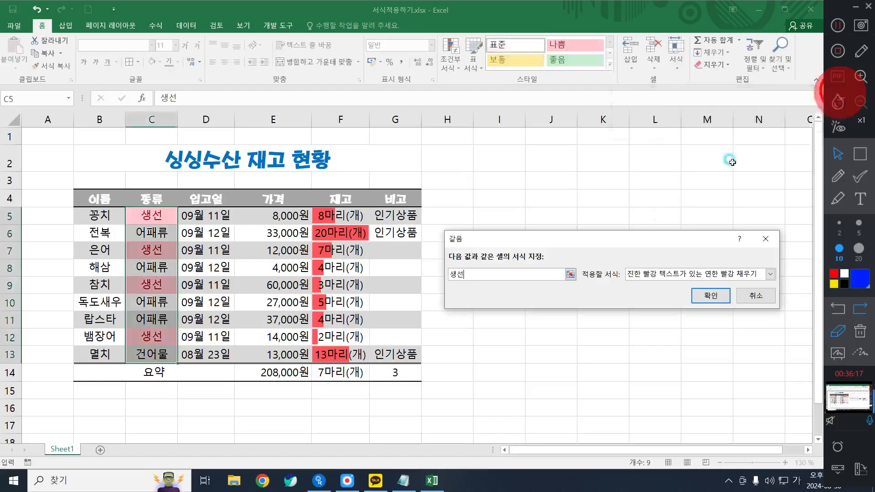
click(700, 305)
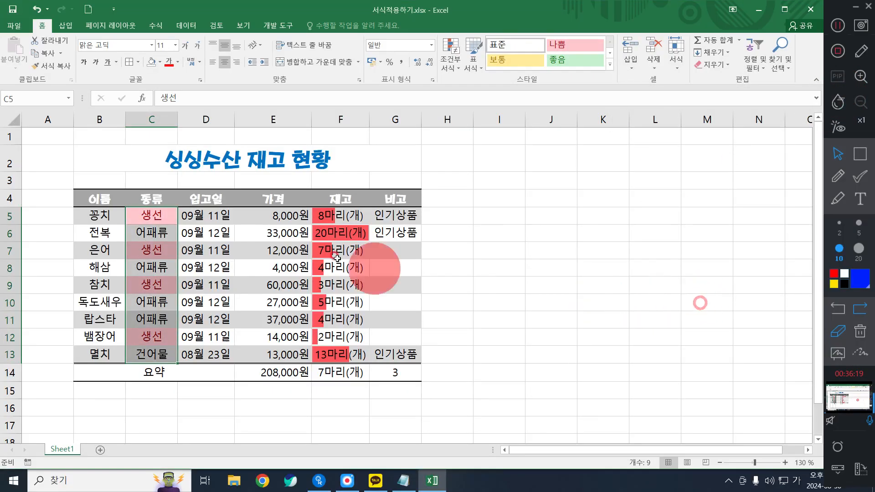
click(301, 230)
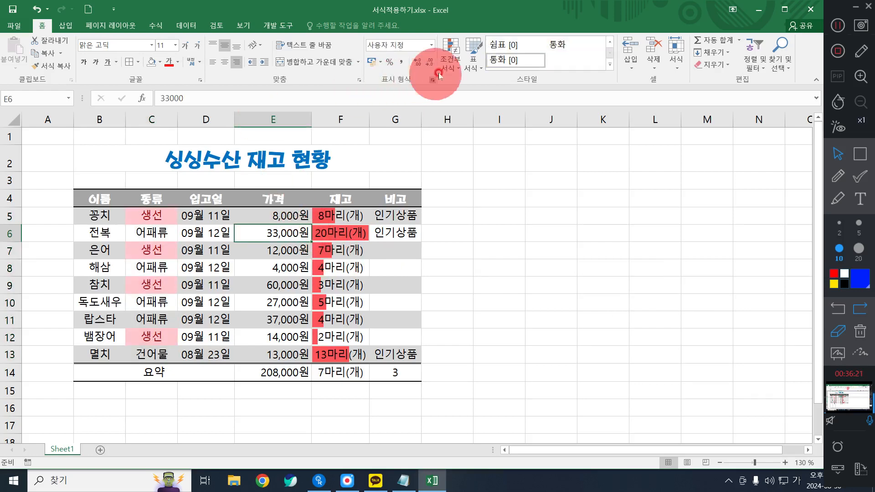
click(450, 64)
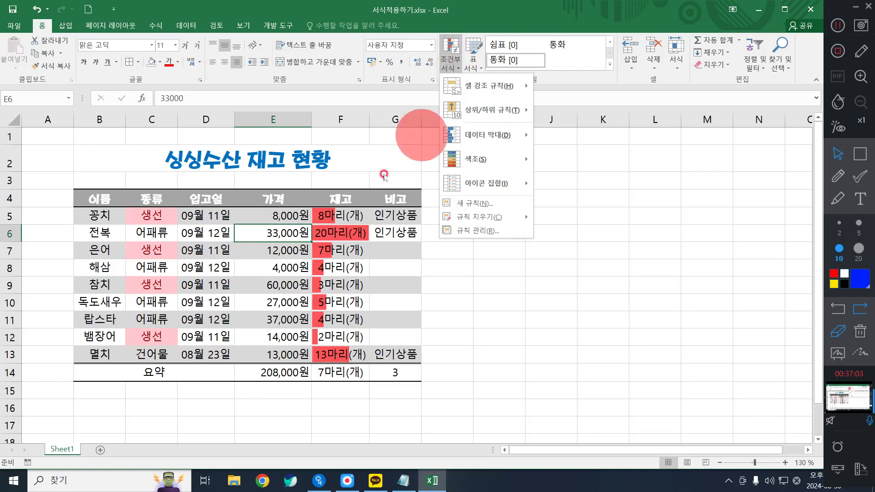
click(326, 228)
click(367, 212)
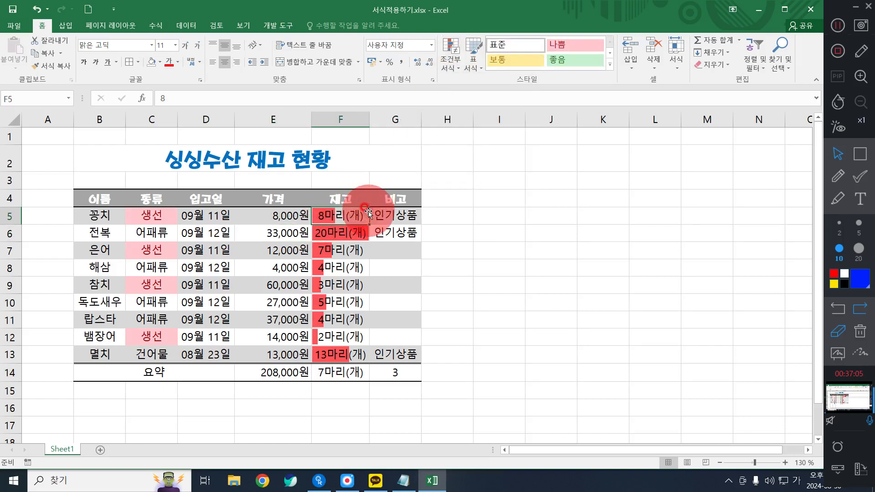